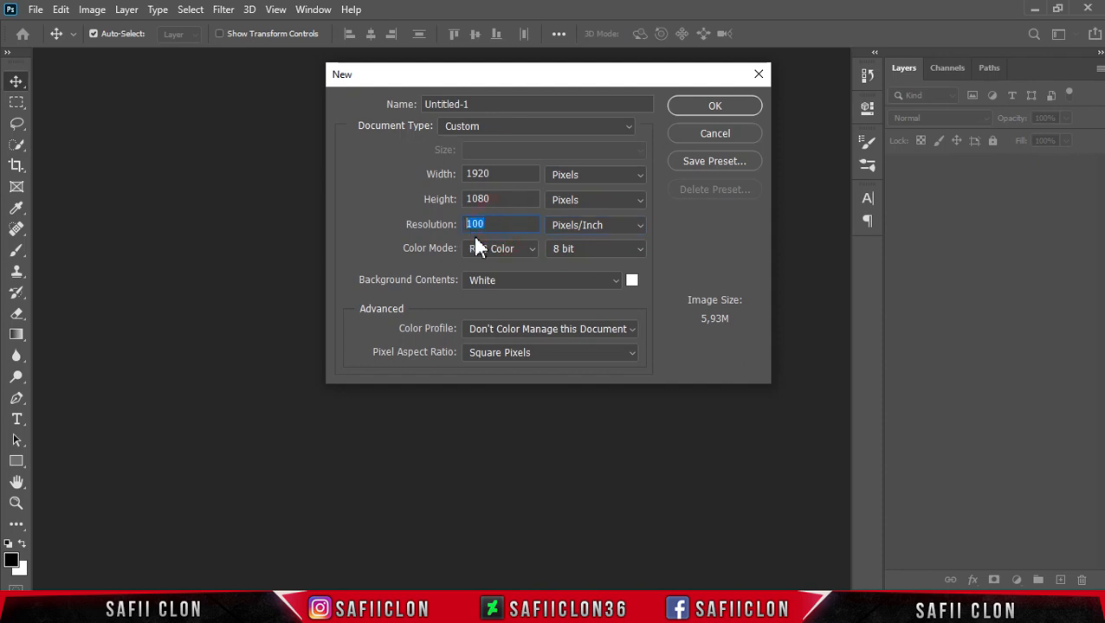
Create a new 1920 × 1080 px, 100 ppi document with a black background and unlock its background layer.
click(614, 280)
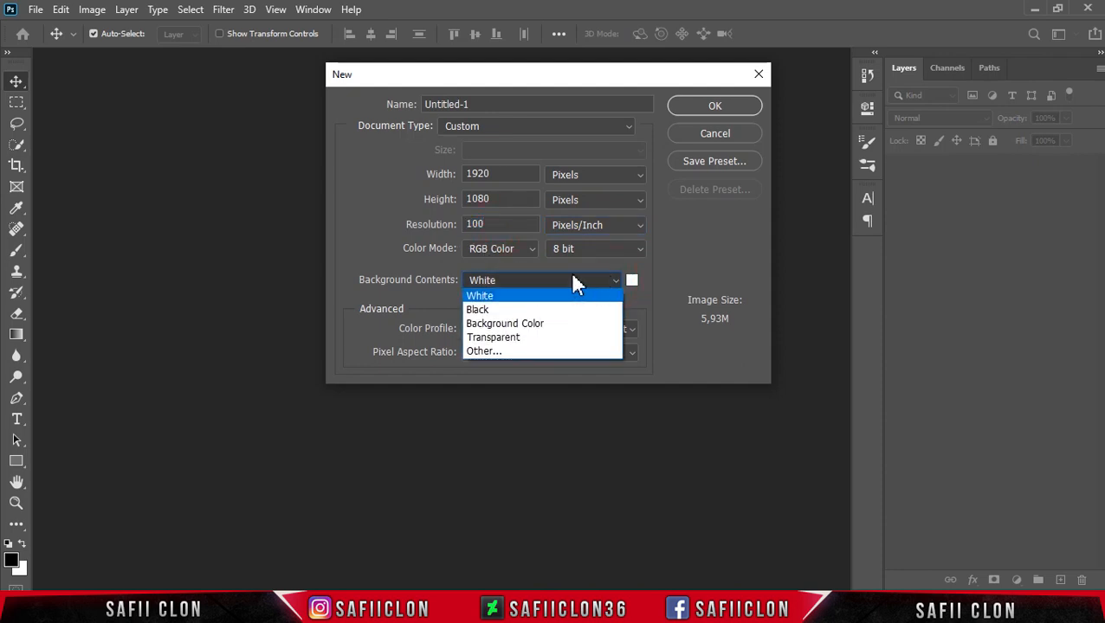
click(477, 310)
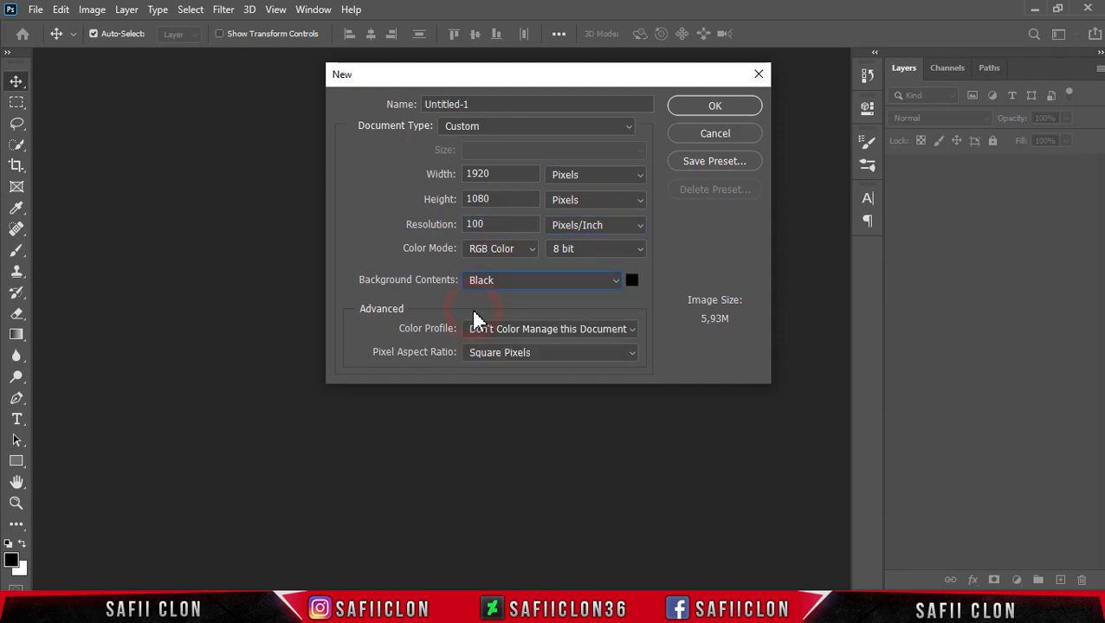
click(714, 108)
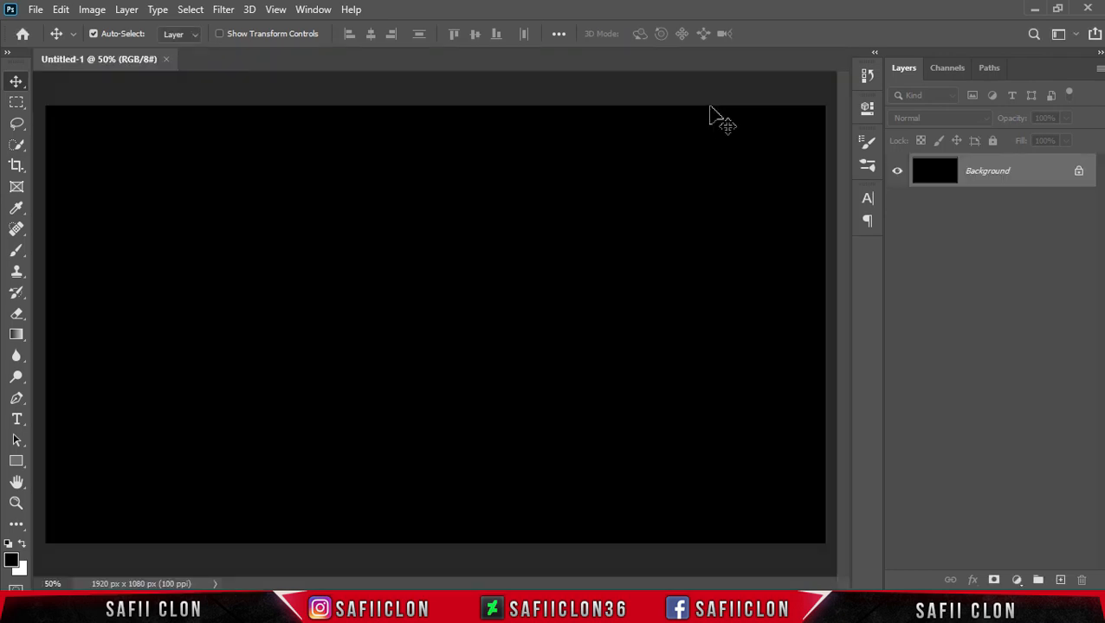
click(1078, 173)
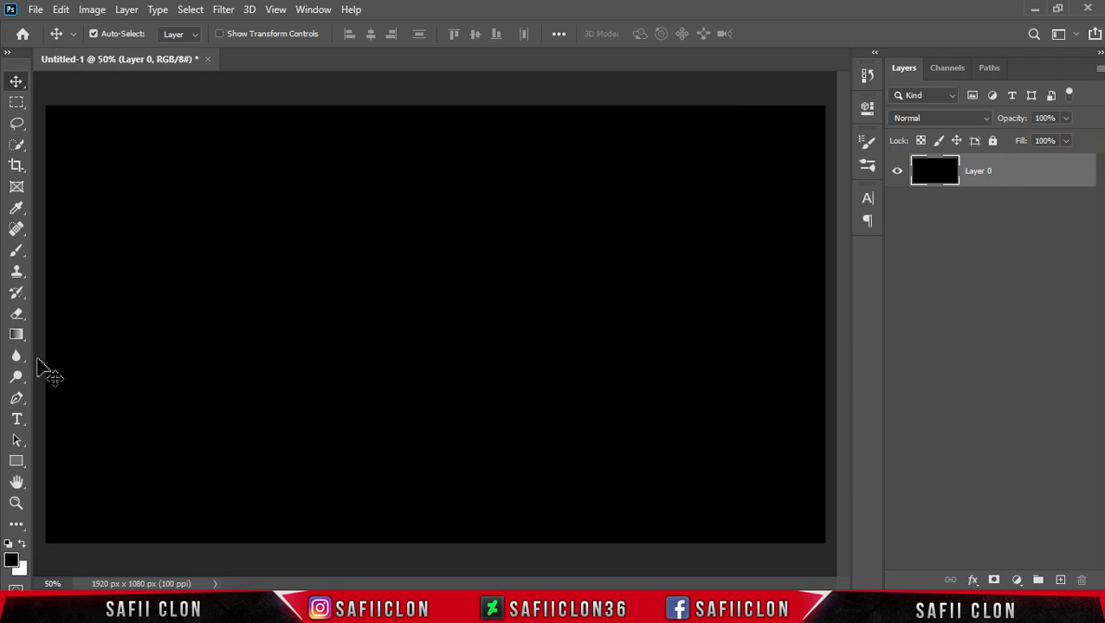
Select the Horizontal Type Tool and set the text colour to white.
click(17, 422)
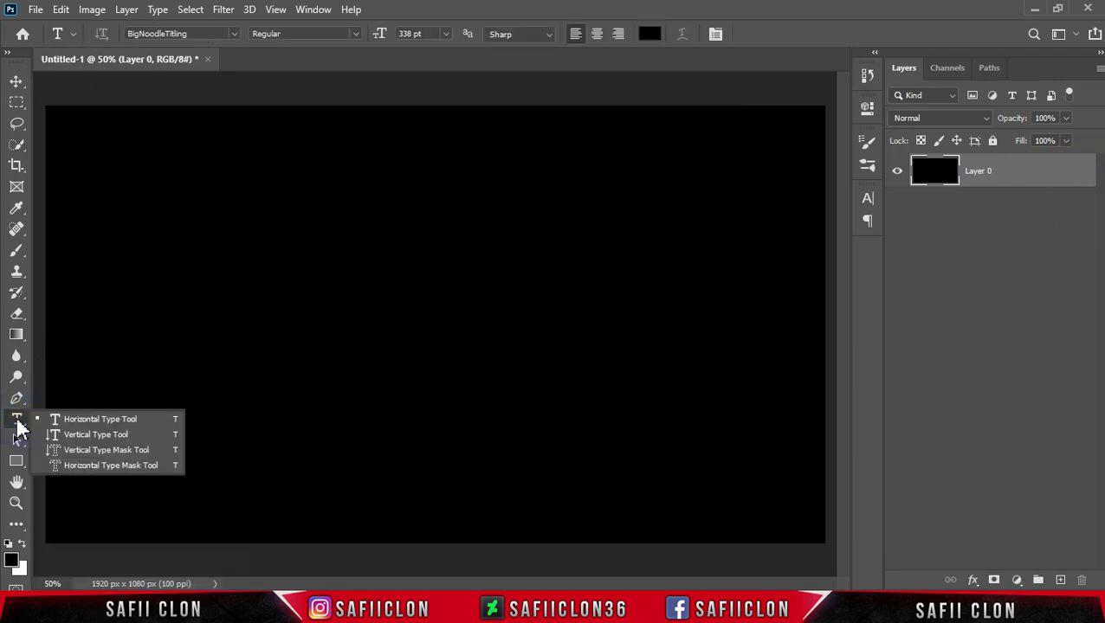
click(103, 423)
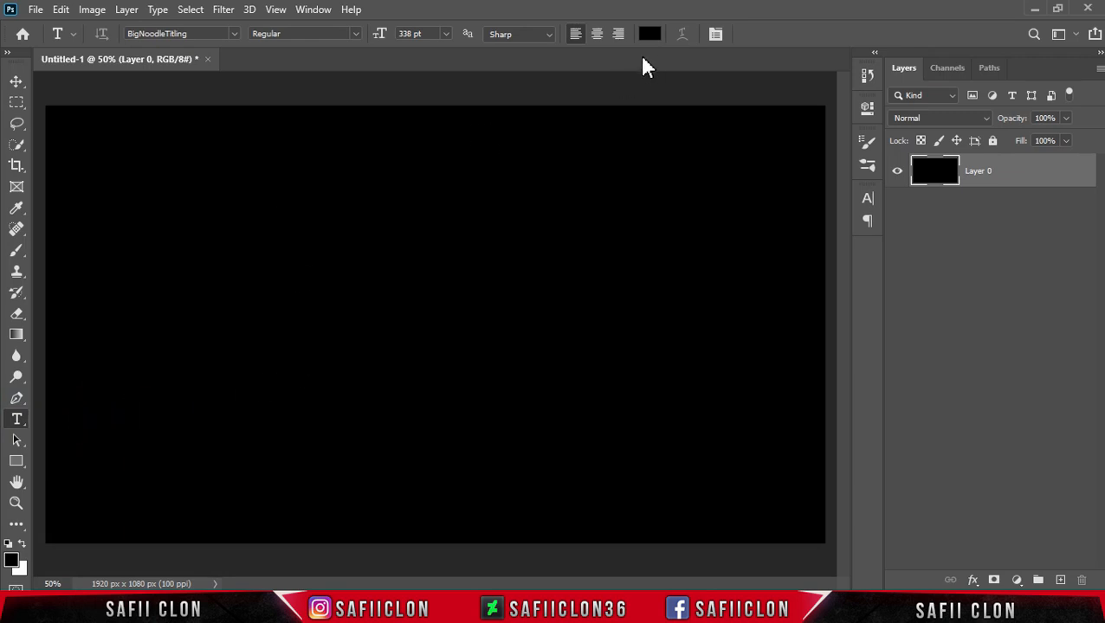
click(647, 36)
drag(614, 162, 505, 115)
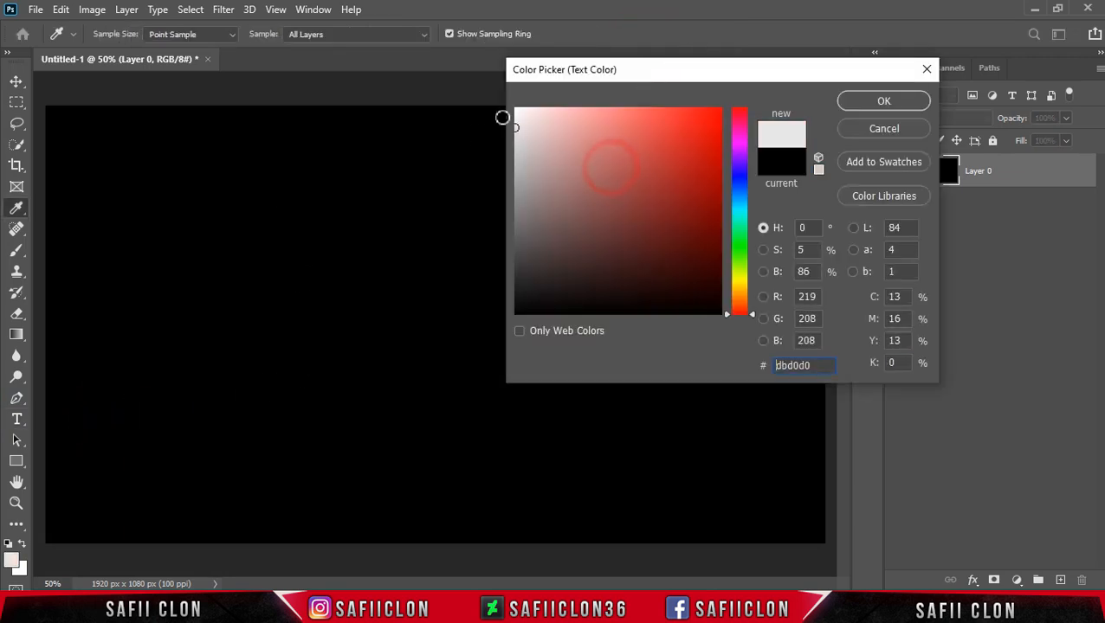
click(858, 99)
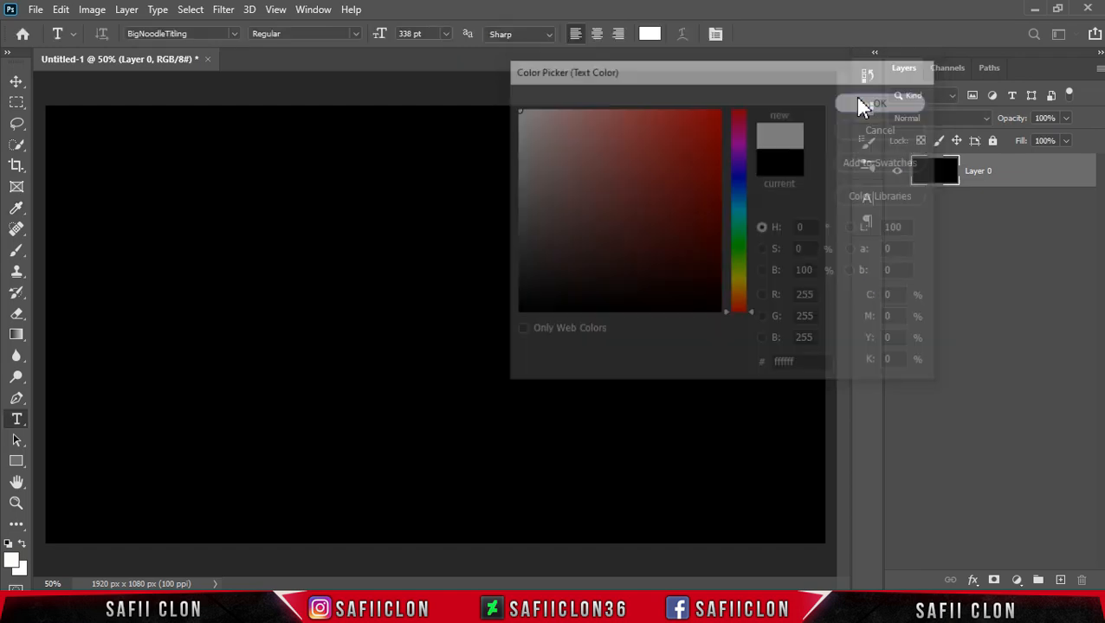
Using the BigNoodleTitling font, add the text GLITCH on the canvas and commit it.
click(233, 35)
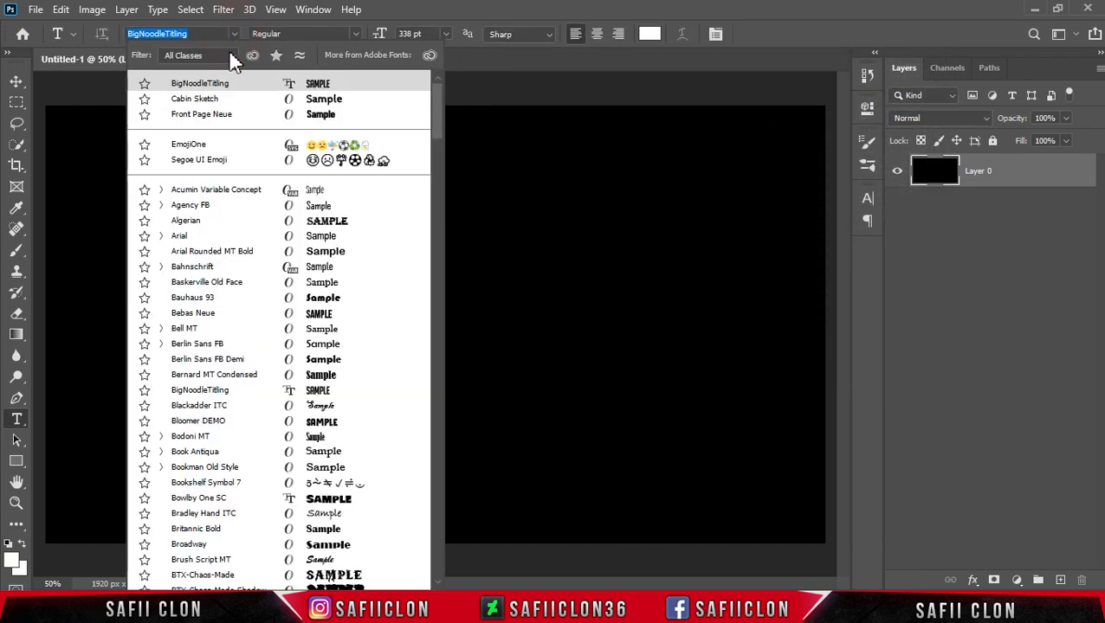
click(230, 84)
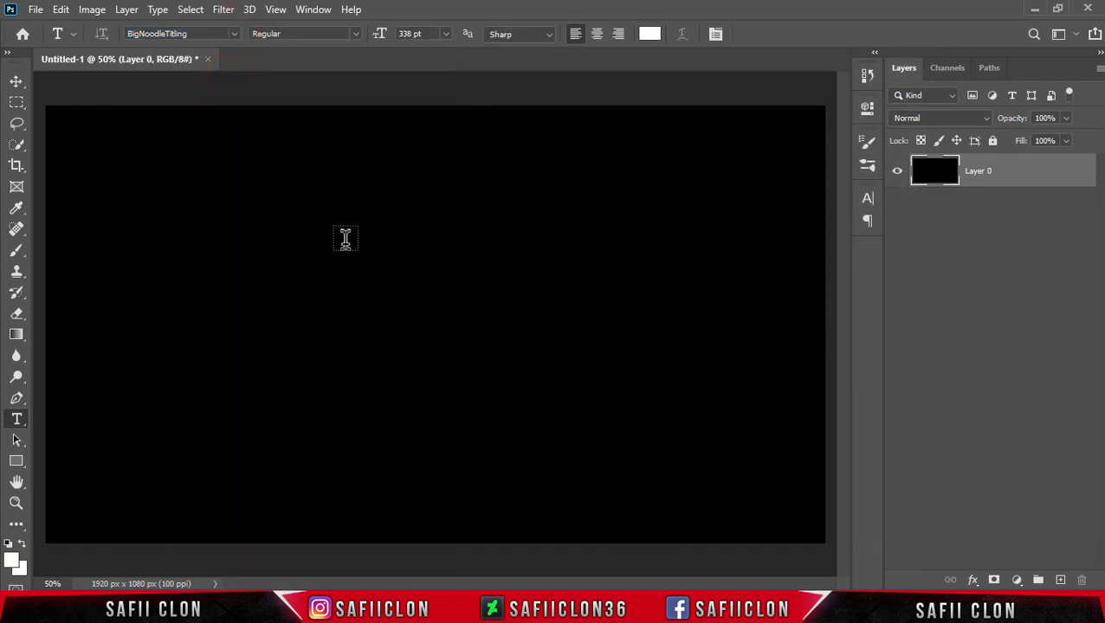
click(299, 292)
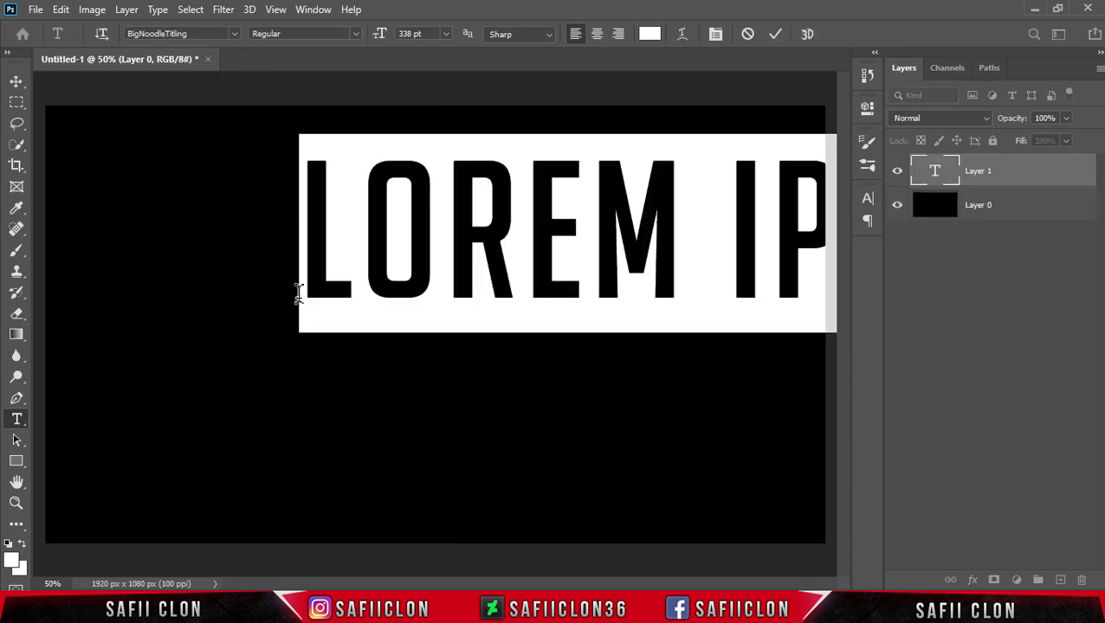
text(GLITCH)
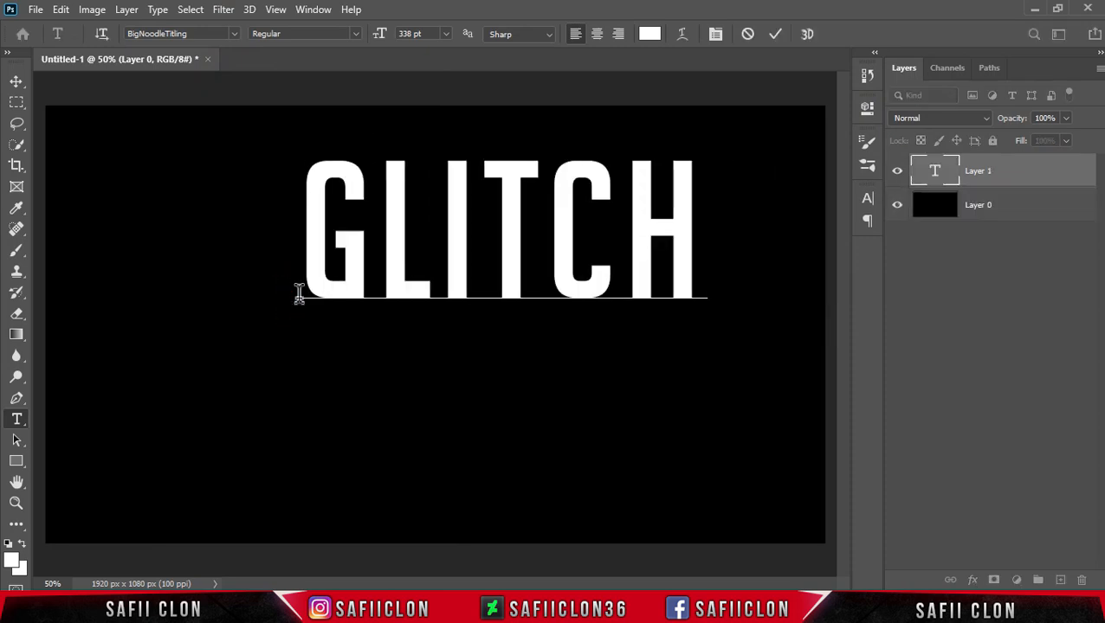
drag(706, 254, 320, 251)
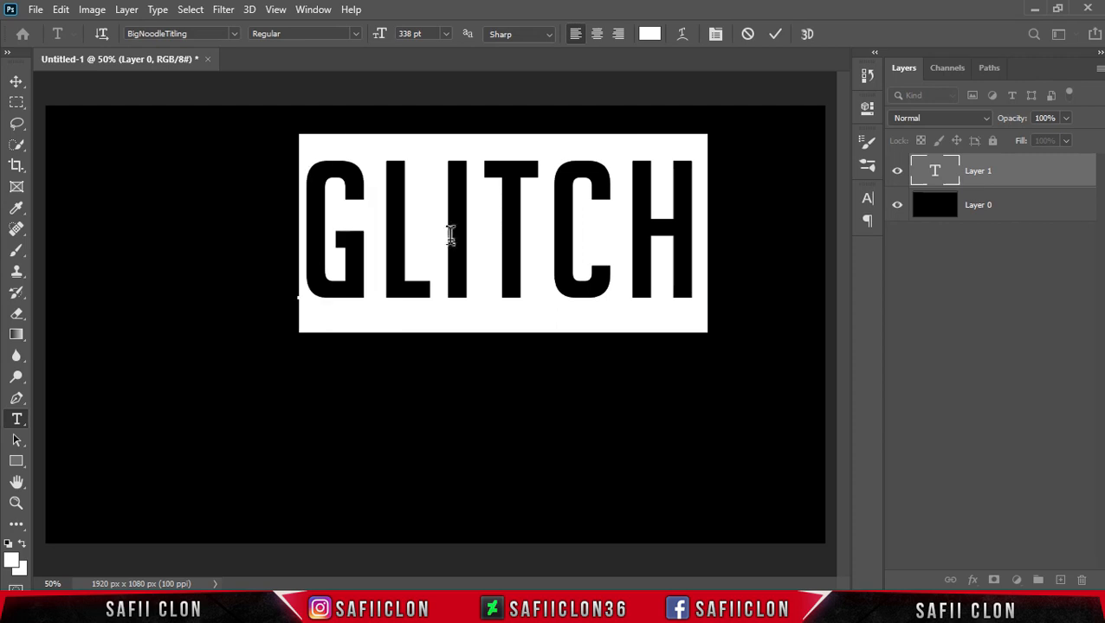
click(775, 36)
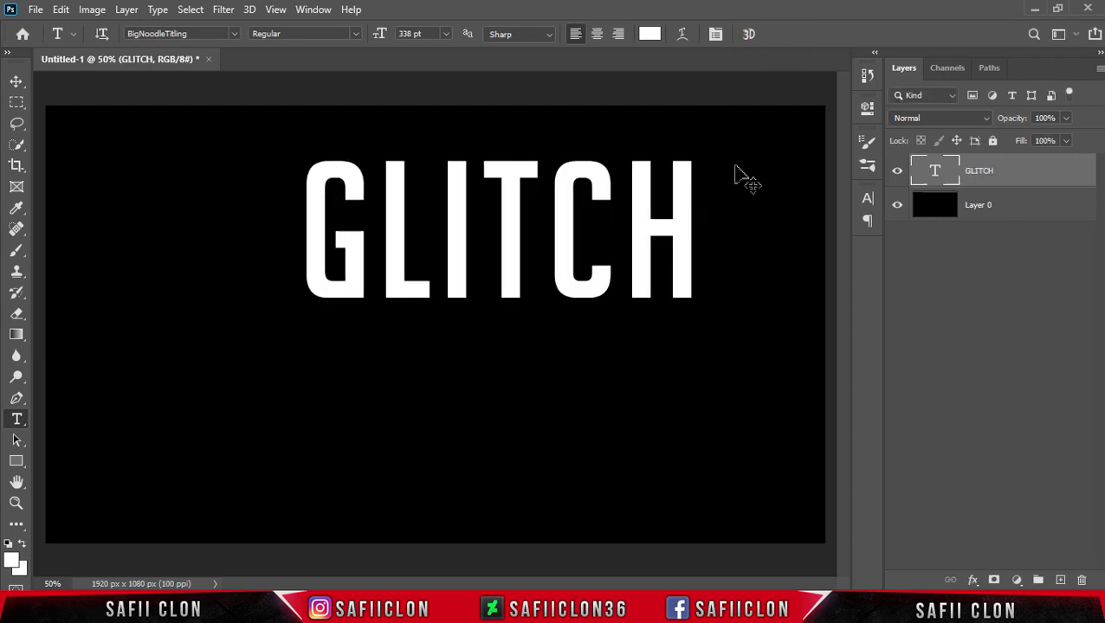
Scale the GLITCH text down to about 76% and move it toward the upper centre of the canvas.
key(ctrl+t)
drag(708, 332, 617, 285)
drag(465, 195, 441, 204)
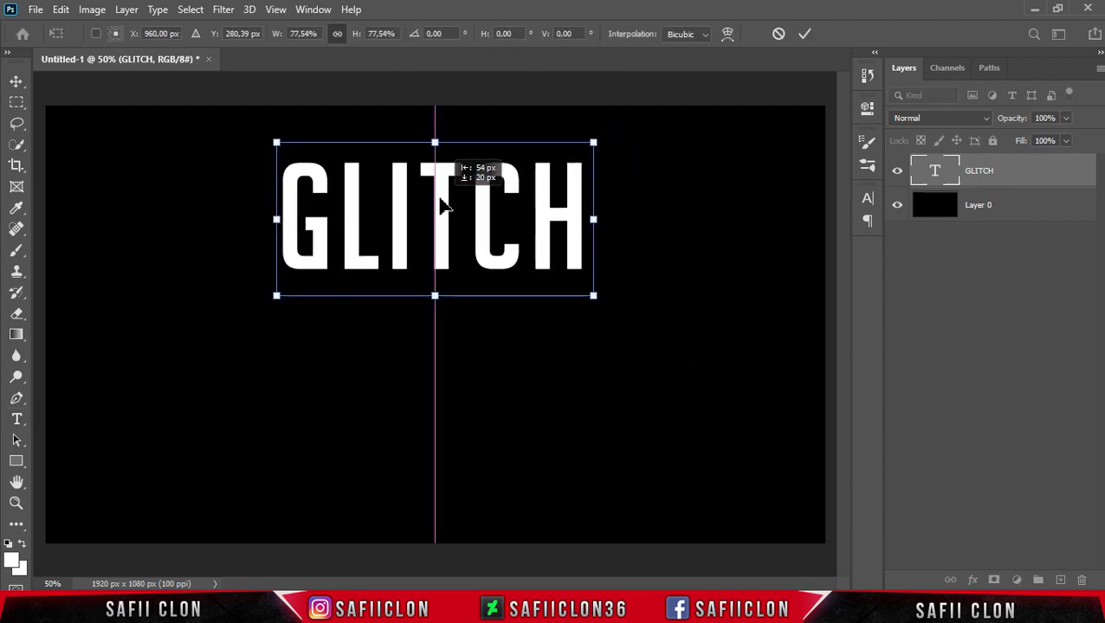
drag(593, 295, 587, 291)
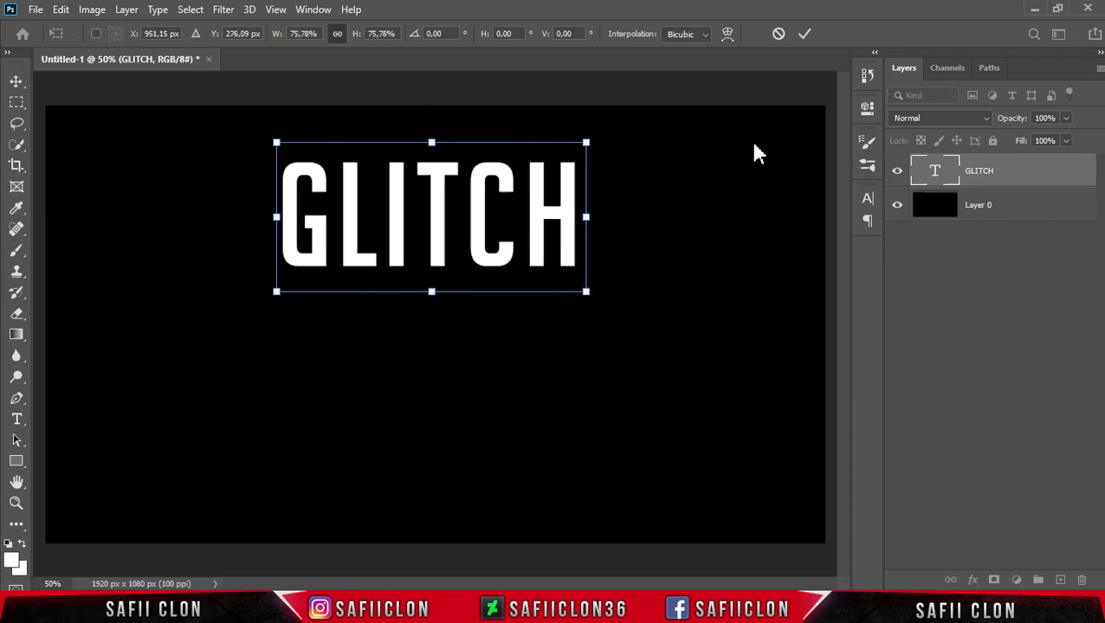
click(802, 38)
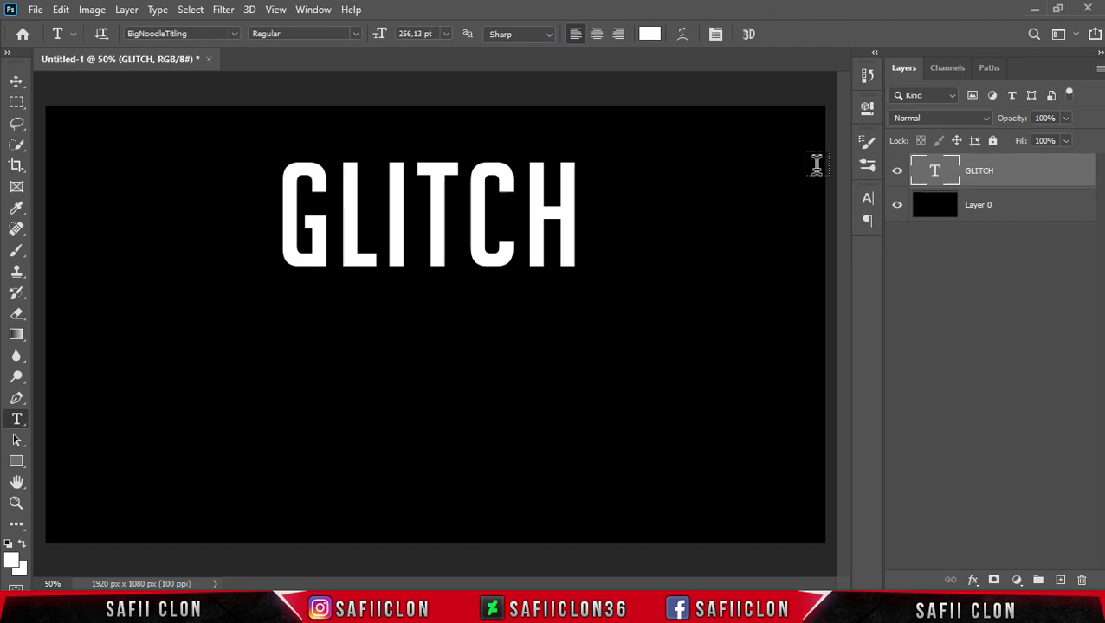
Rasterize the GLITCH text layer and open the Liquify filter on it.
right_click(1004, 174)
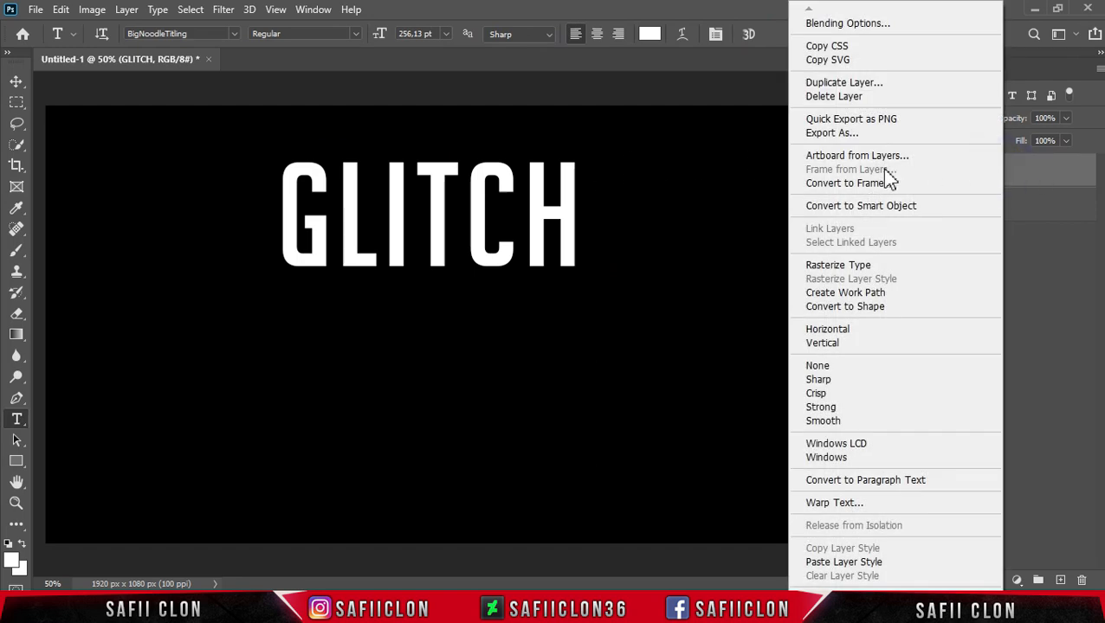
click(847, 266)
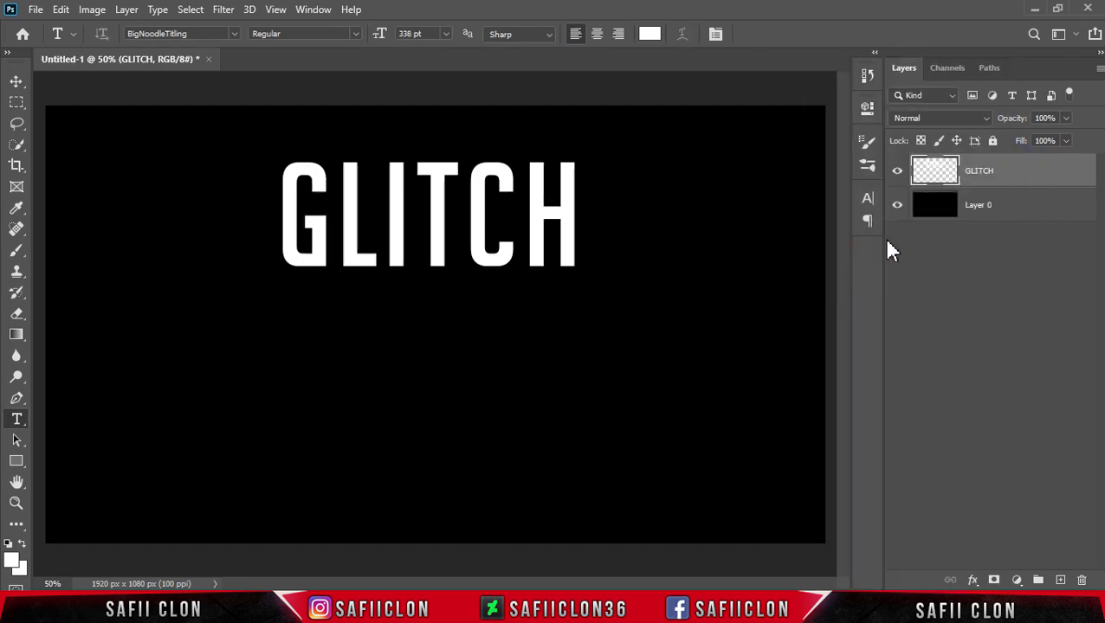
click(223, 9)
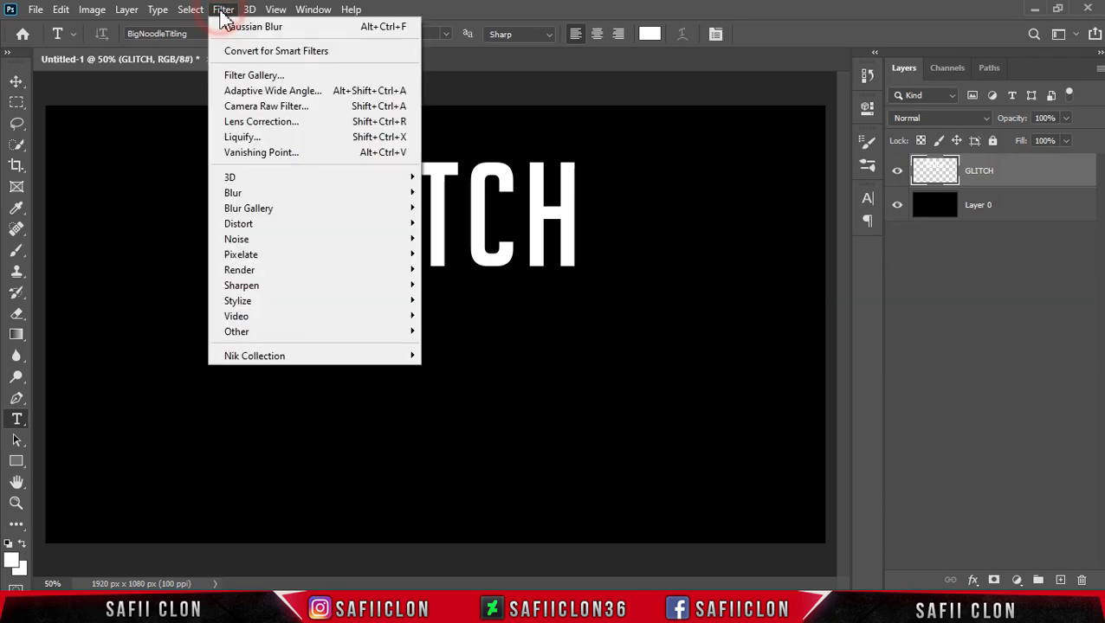
click(257, 137)
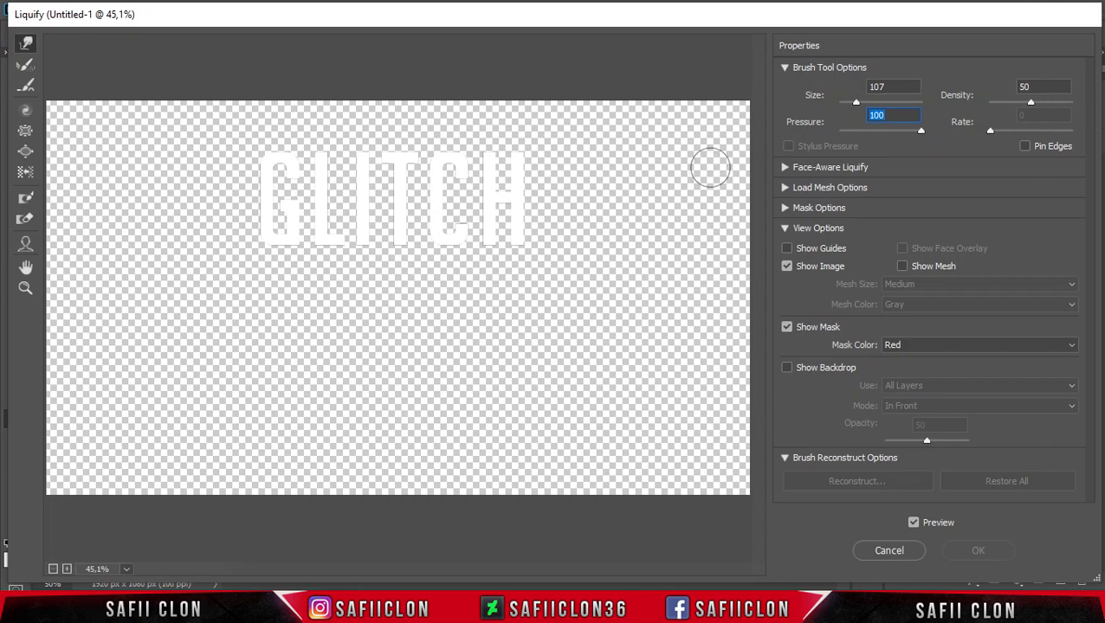
With Forward Warp at brush size 80, pull long drips downward from the H, C, T and I letters.
key(ctrl+plus)
key(ctrl+plus)
key(ctrl+plus)
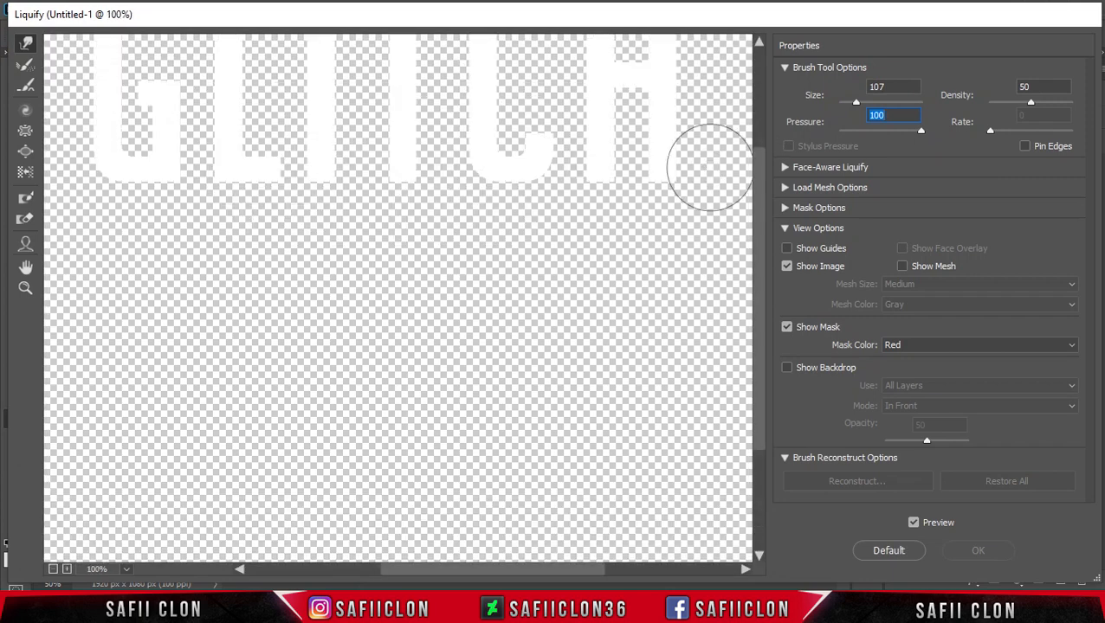
scroll(693, 217, up, 3)
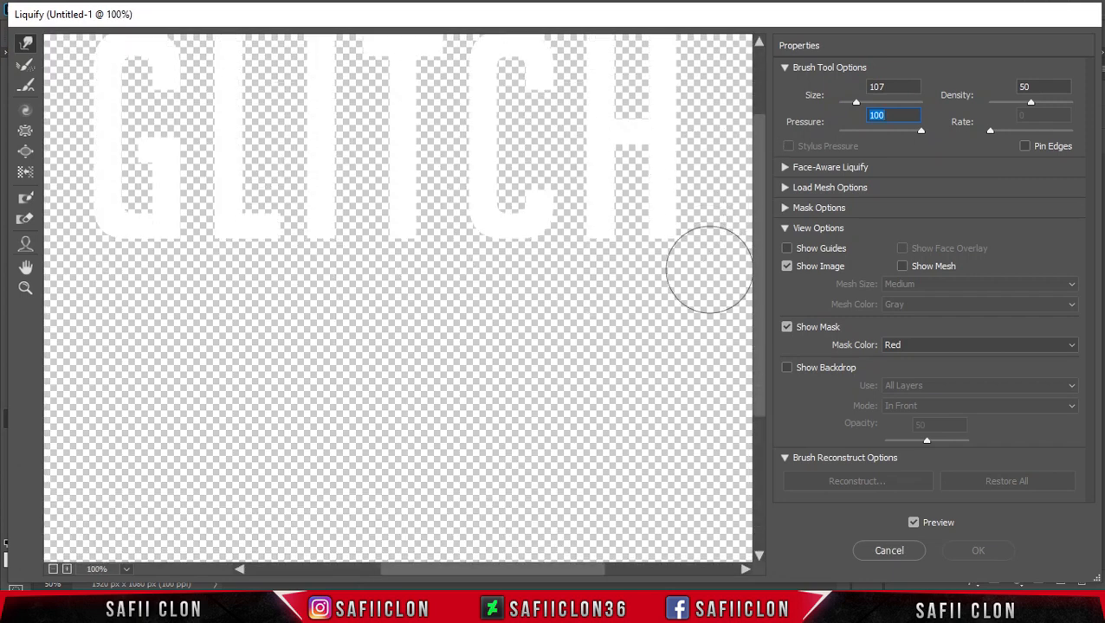
key(bracketleft)
key(bracketleft)
mouse_move(667, 247)
mouse_down()
mouse_move(672, 299)
mouse_move(661, 251)
mouse_move(660, 391)
mouse_up()
key(bracketleft)
drag(657, 266, 662, 417)
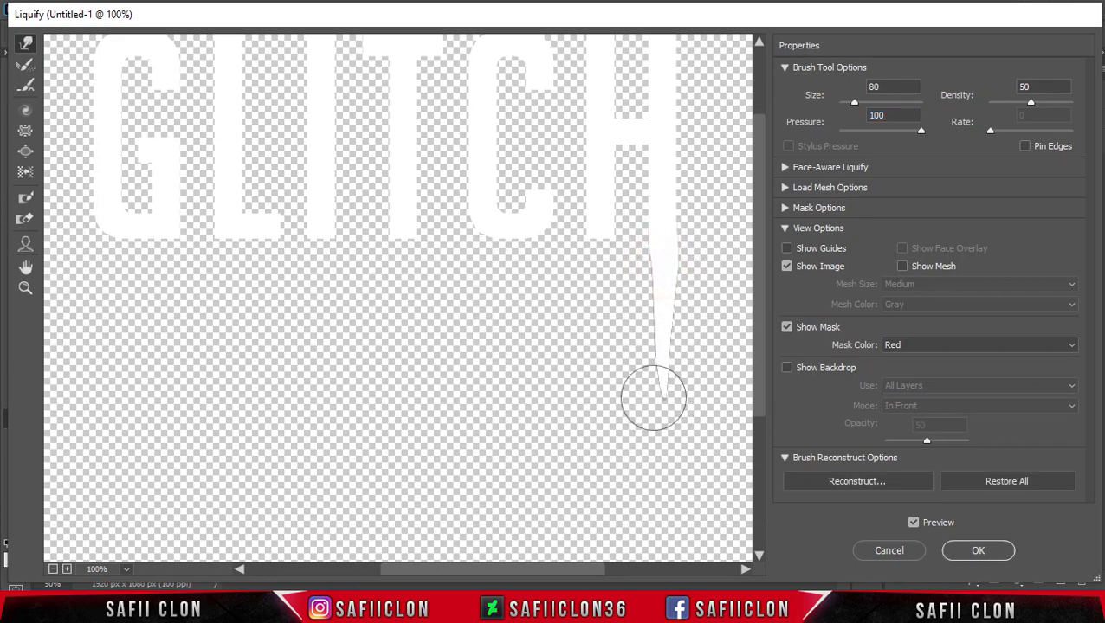
key(ctrl+minus)
drag(574, 260, 572, 556)
scroll(544, 412, down, 1)
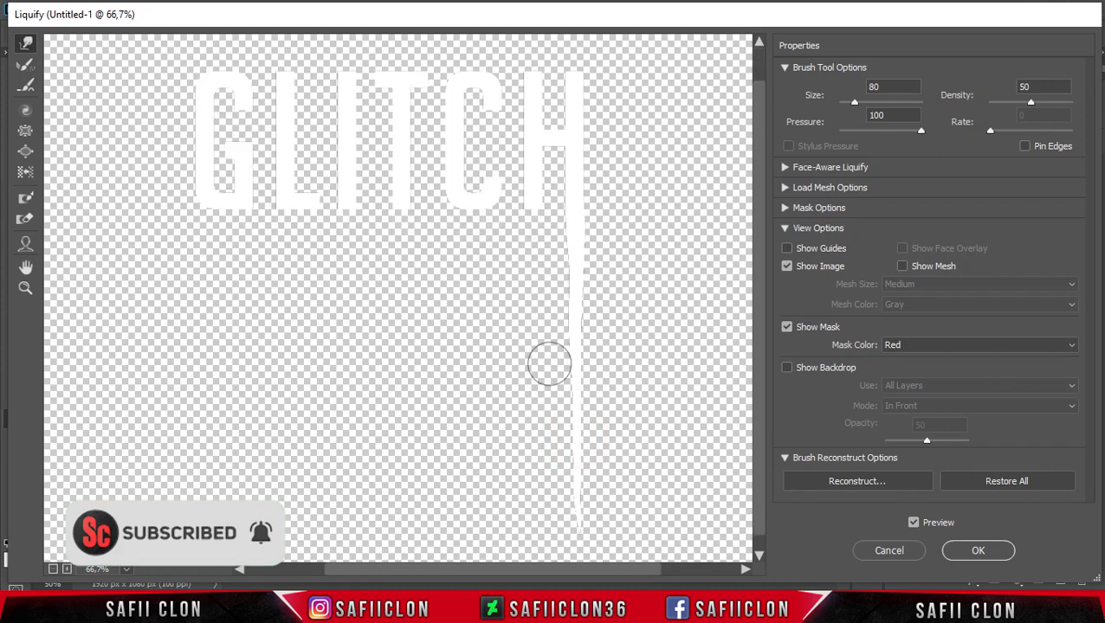
scroll(544, 412, down, 1)
drag(574, 205, 580, 496)
drag(577, 440, 578, 553)
drag(535, 202, 531, 544)
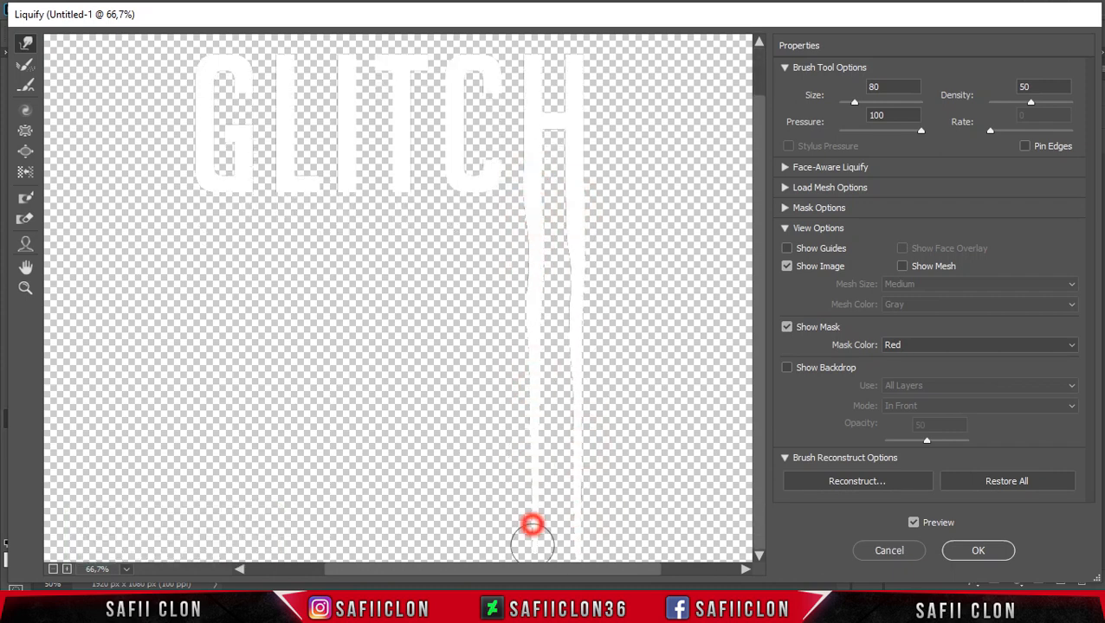
mouse_move(474, 198)
mouse_down()
mouse_move(471, 216)
mouse_move(491, 198)
mouse_move(468, 318)
mouse_move(482, 291)
mouse_move(476, 541)
mouse_up()
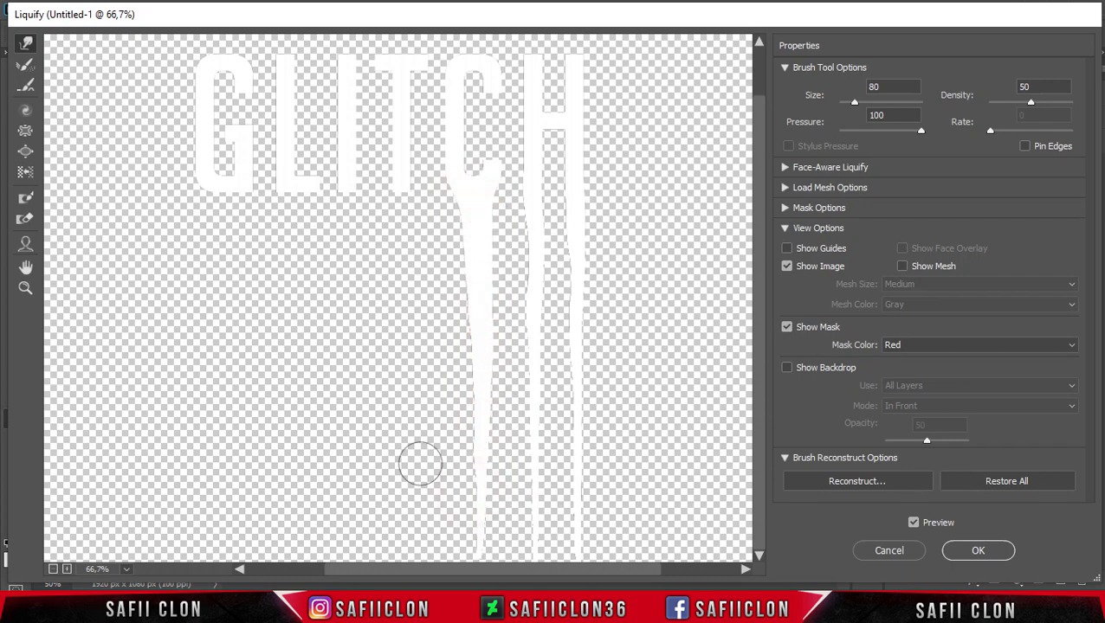
drag(396, 192, 404, 545)
mouse_move(347, 183)
mouse_down()
mouse_move(343, 513)
mouse_move(350, 473)
mouse_up()
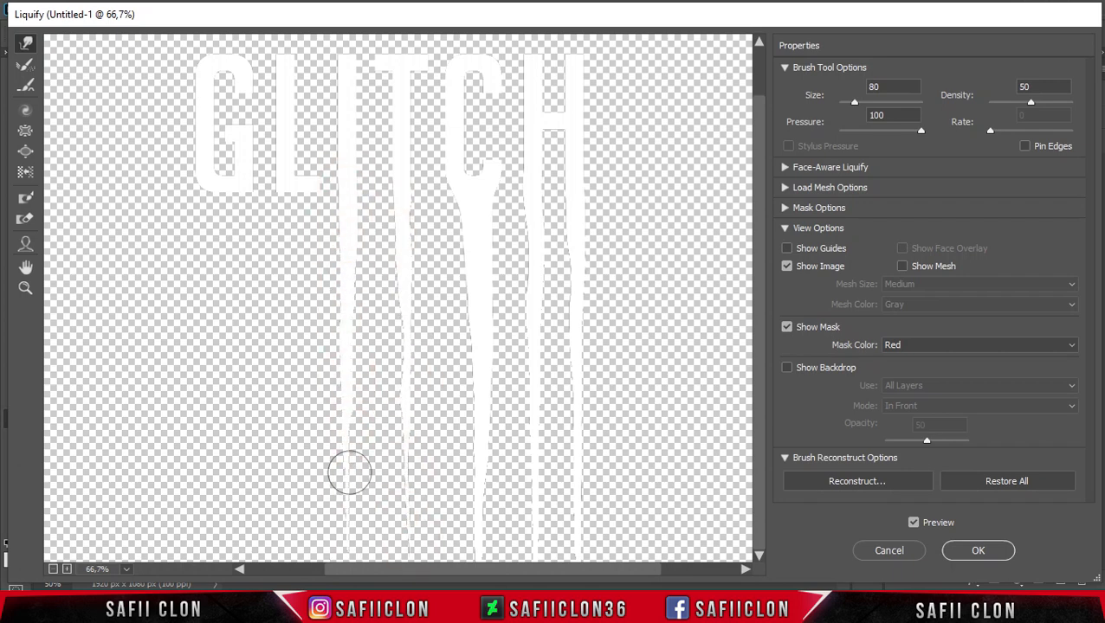
drag(346, 383, 348, 395)
key(alt)
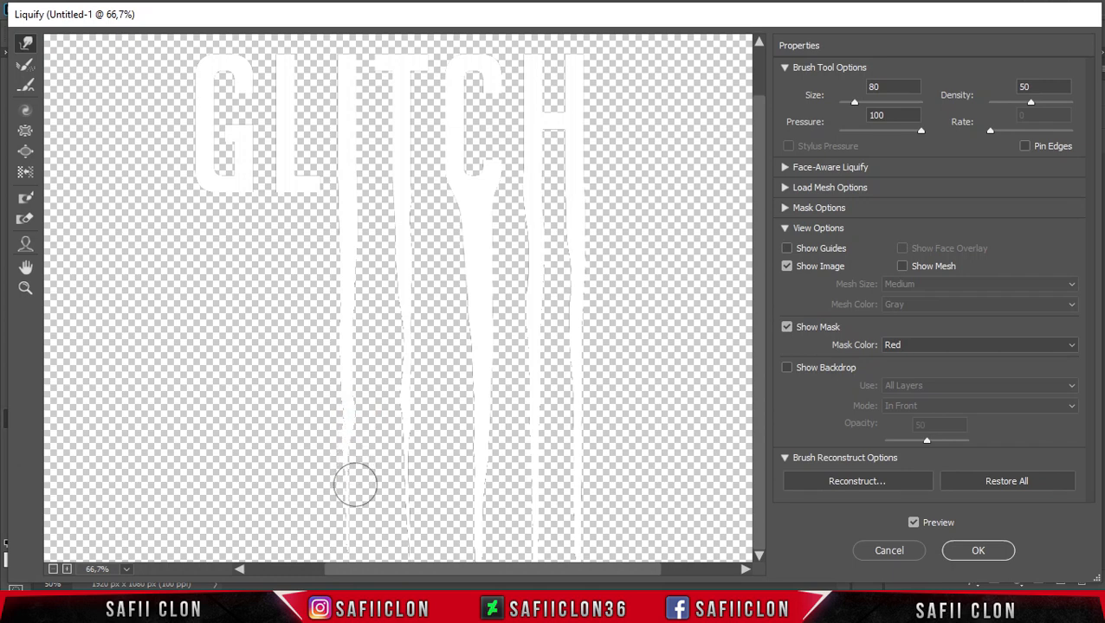
drag(350, 270, 350, 539)
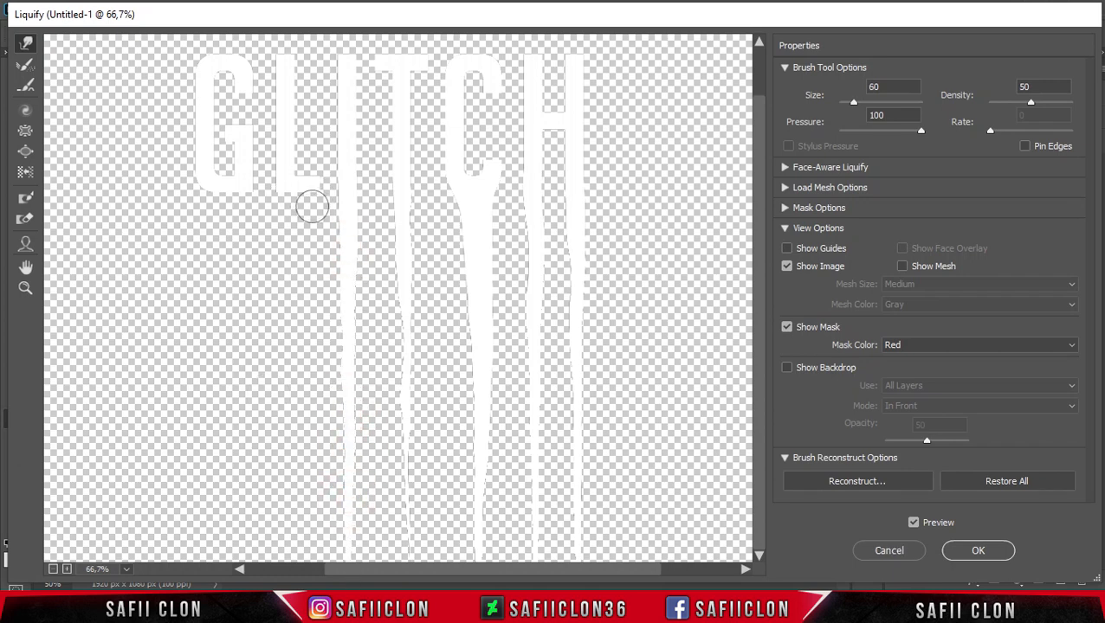
Pull further drips down from the L and G with varying brush sizes, then apply the Liquify.
mouse_move(313, 196)
mouse_down()
mouse_move(322, 277)
mouse_move(309, 423)
mouse_up()
drag(288, 199, 281, 274)
key(bracketleft)
key(bracketleft)
key(bracketleft)
drag(287, 198, 285, 273)
key(bracketright)
key(bracketright)
key(bracketright)
drag(306, 217, 296, 425)
key(bracketright)
key(bracketright)
key(bracketright)
mouse_move(301, 372)
mouse_down()
mouse_move(297, 450)
mouse_move(305, 455)
mouse_up()
key(bracketright)
drag(299, 240, 307, 530)
drag(279, 483, 286, 517)
drag(288, 526, 288, 557)
drag(294, 410, 290, 536)
key(bracketleft)
key(bracketleft)
key(bracketleft)
key(bracketleft)
mouse_move(278, 191)
mouse_down()
mouse_move(279, 259)
mouse_move(281, 226)
mouse_up()
key(bracketright)
drag(283, 287, 281, 421)
key(bracketright)
key(bracketright)
key(bracketright)
key(bracketright)
key(bracketleft)
drag(242, 187, 236, 394)
drag(244, 235, 240, 420)
mouse_move(212, 197)
mouse_down()
mouse_move(226, 258)
mouse_move(224, 353)
mouse_up()
key(bracketright)
key(bracketright)
key(bracketright)
key(bracketright)
drag(233, 235, 229, 518)
key(bracketleft)
key(bracketleft)
key(bracketleft)
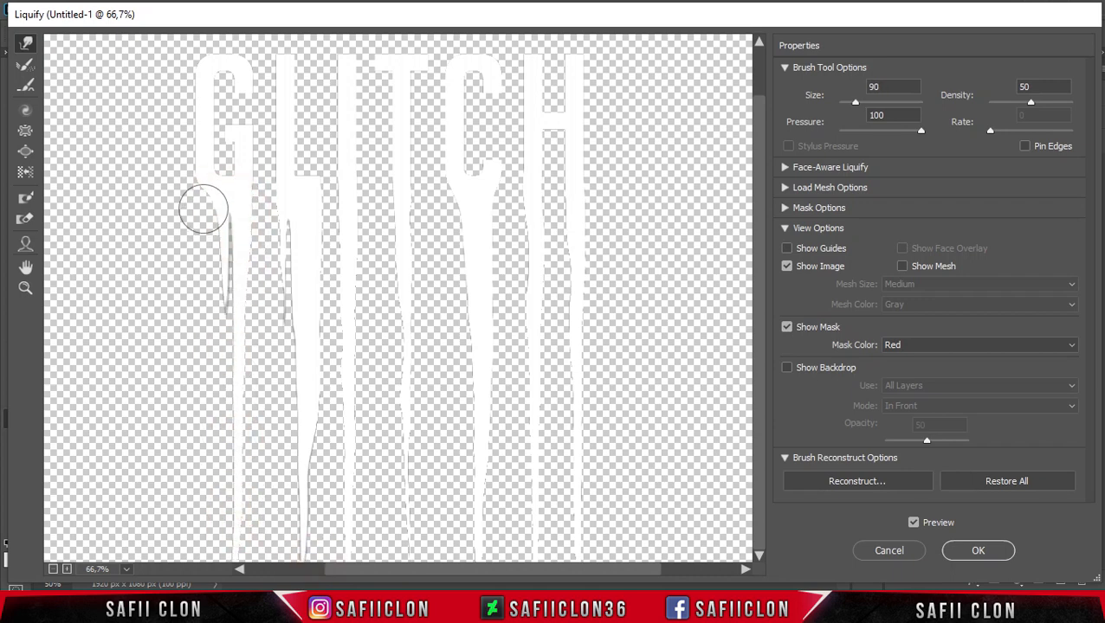
mouse_move(225, 402)
mouse_down()
mouse_move(224, 349)
mouse_move(245, 496)
mouse_move(231, 528)
mouse_up()
key(bracketright)
key(bracketright)
key(bracketright)
drag(227, 488, 246, 473)
key(bracketleft)
key(bracketleft)
key(bracketleft)
key(bracketleft)
key(bracketleft)
drag(212, 282, 213, 298)
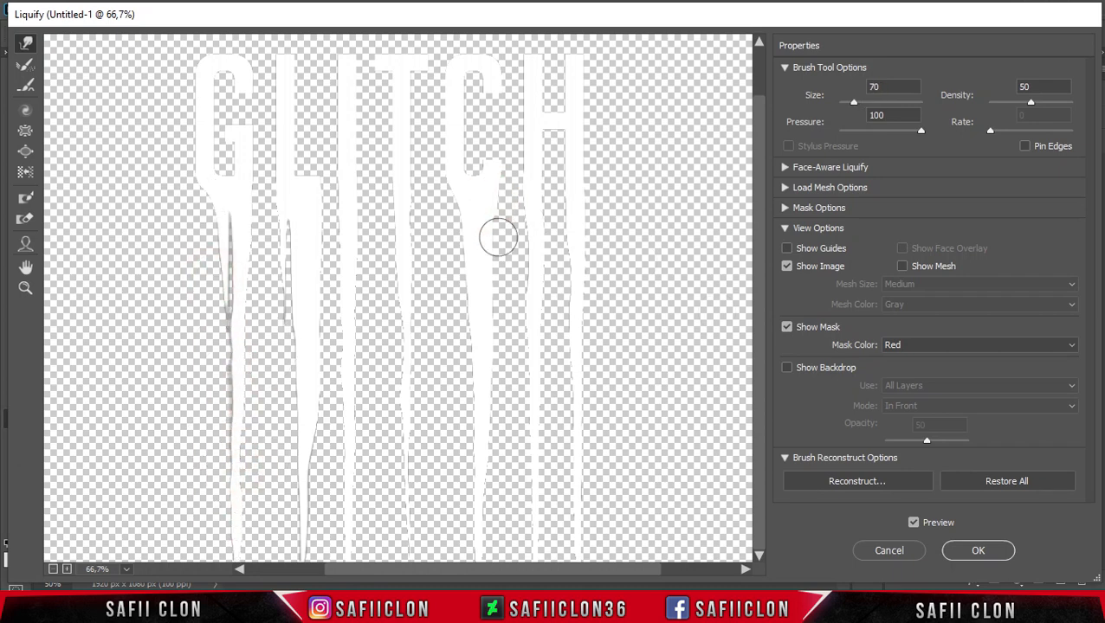
drag(410, 422, 407, 529)
key(bracketright)
key(bracketright)
click(986, 551)
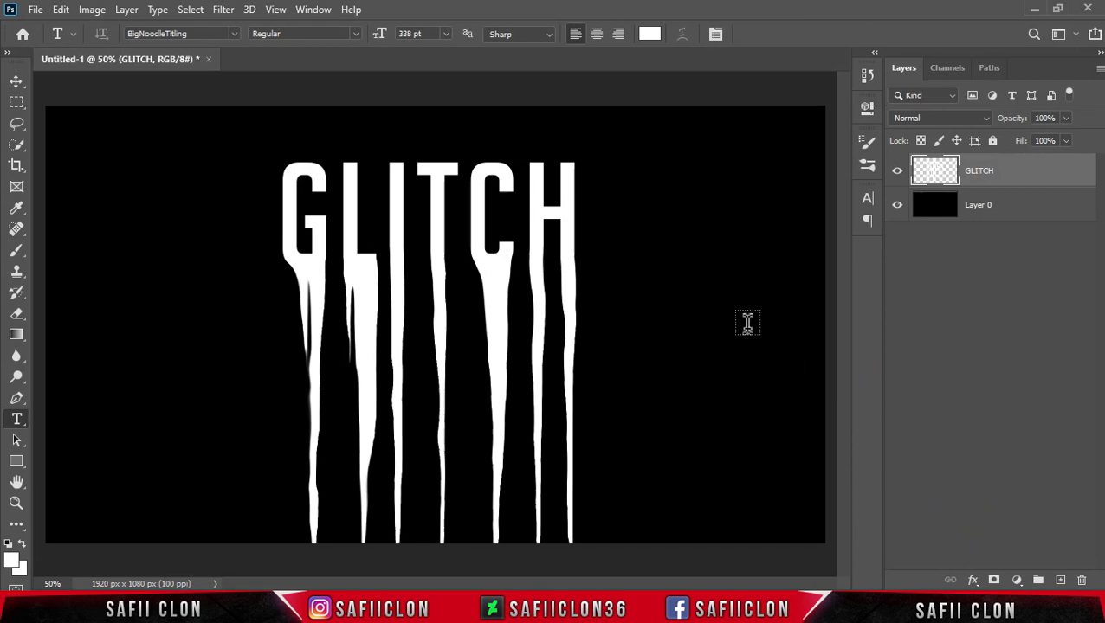
Duplicate the dripping GLITCH layer twice, accepting the default copy names.
key(ctrl+plus)
key(ctrl+plus)
key(ctrl+minus)
key(ctrl+minus)
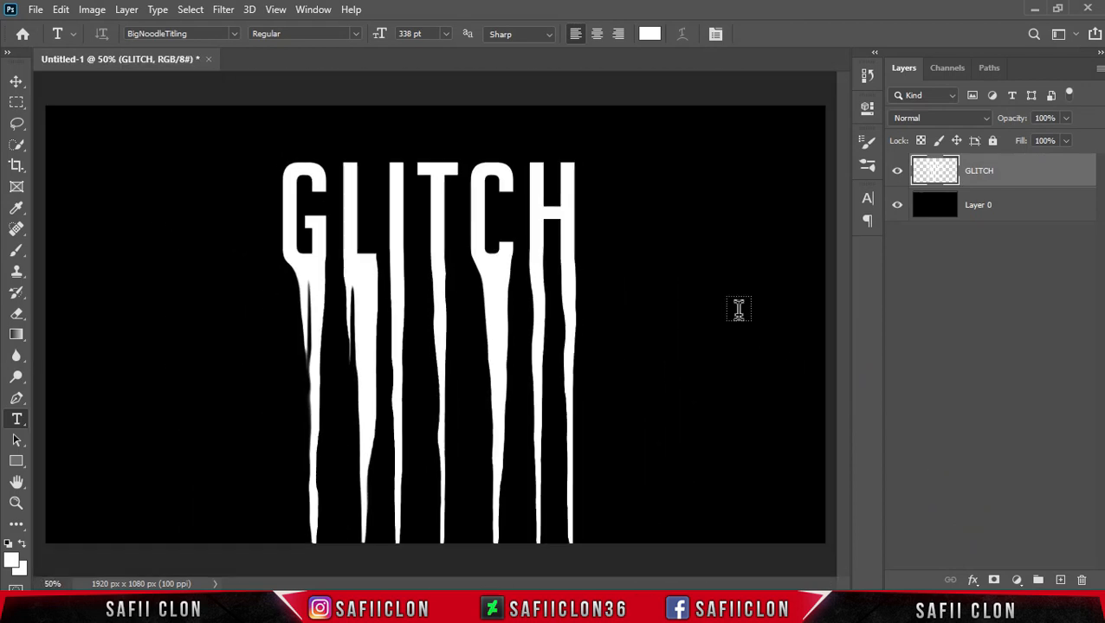
right_click(1016, 171)
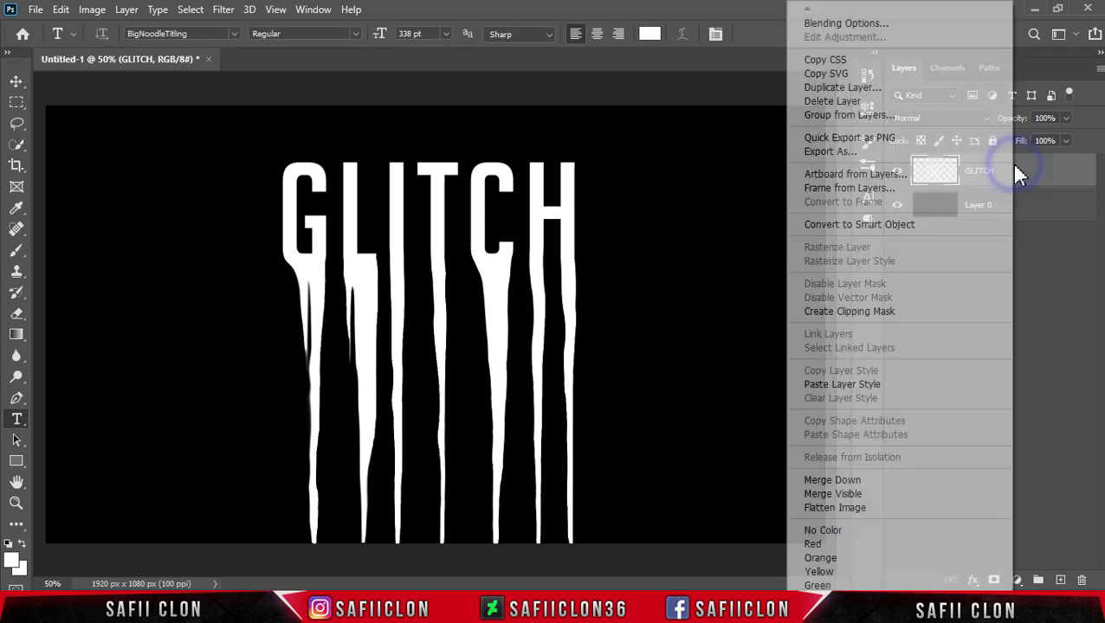
click(837, 89)
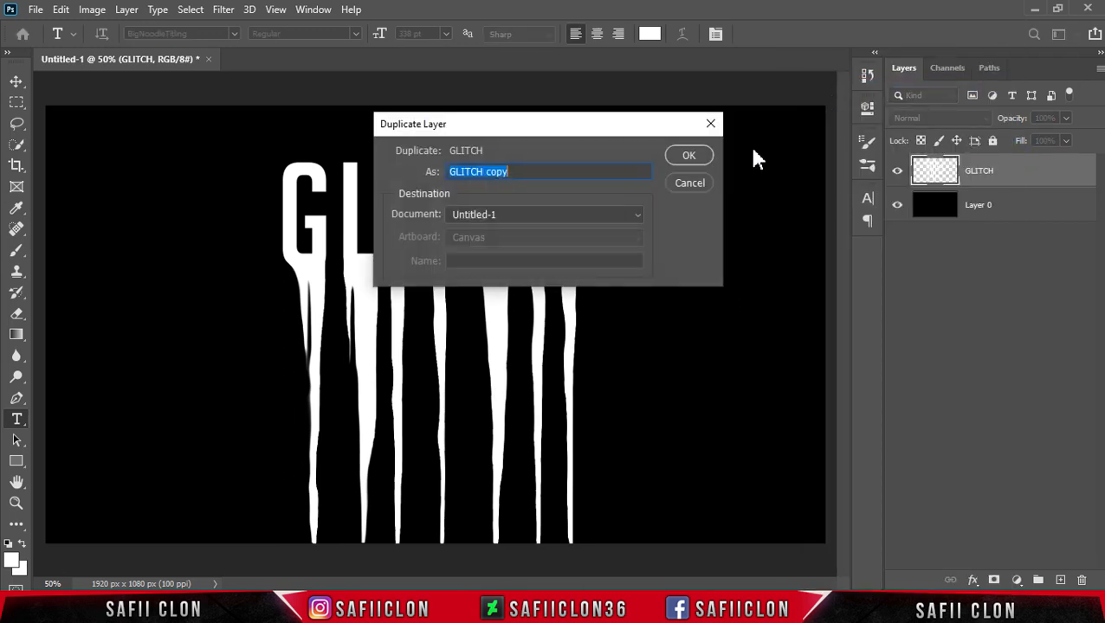
click(696, 153)
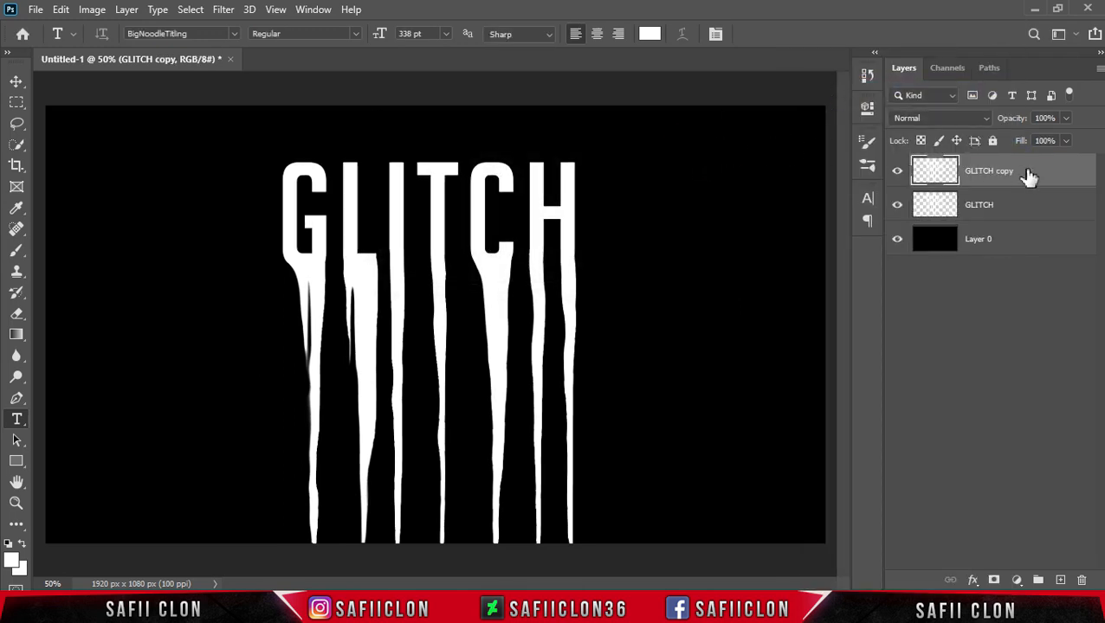
right_click(1029, 176)
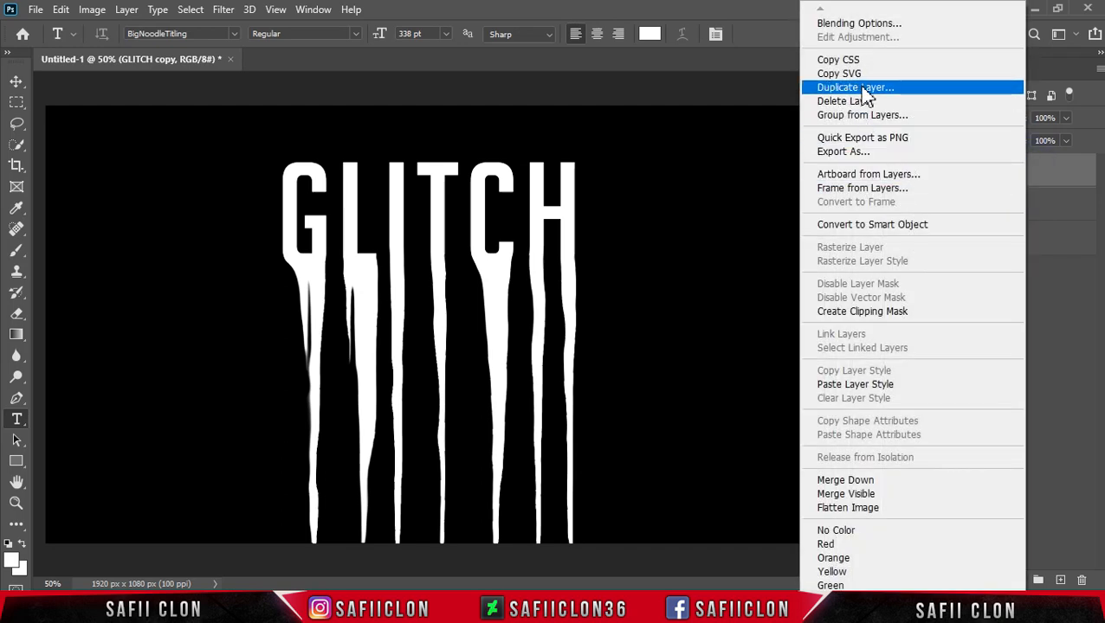
click(844, 89)
click(698, 152)
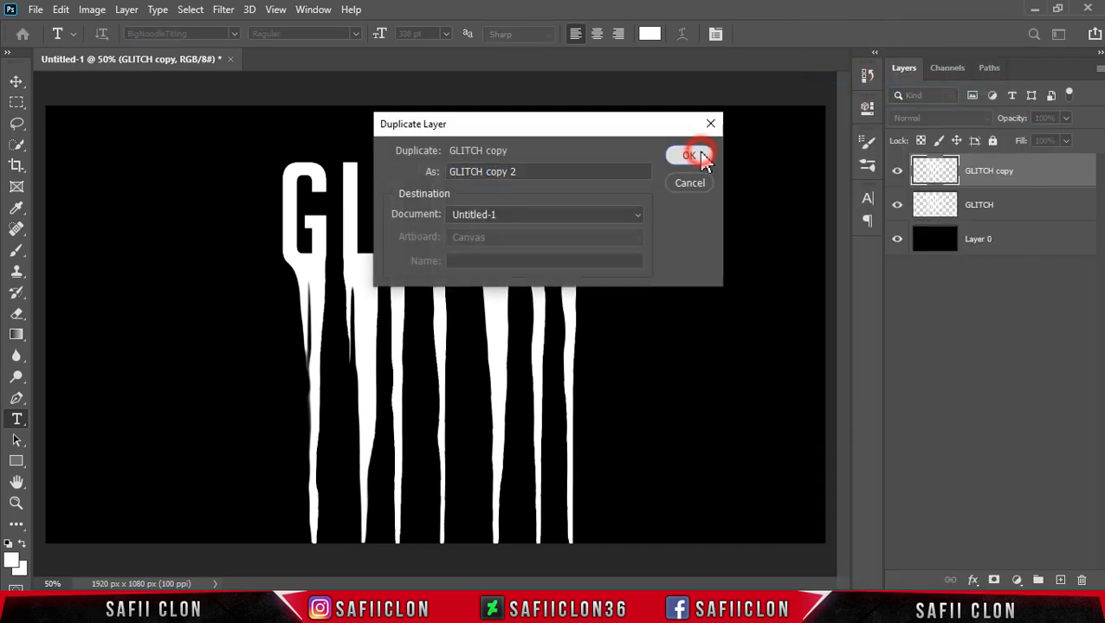
Rename the three text layers WHITE, YELLOW and GREEN from top to bottom.
double_click(984, 171)
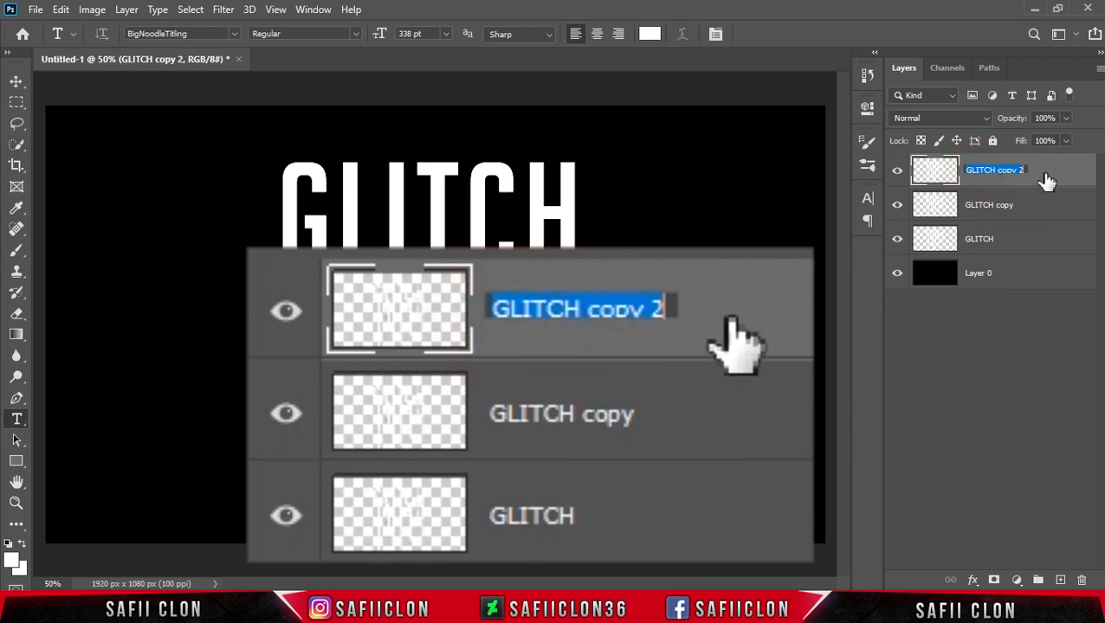
text(WHITE)
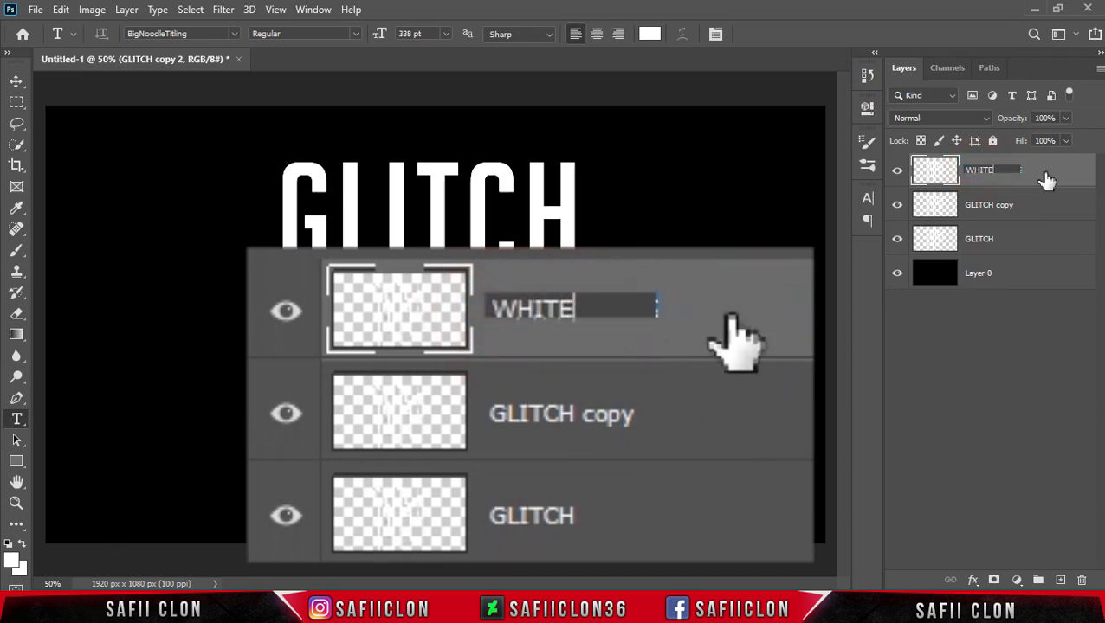
click(1048, 183)
click(994, 208)
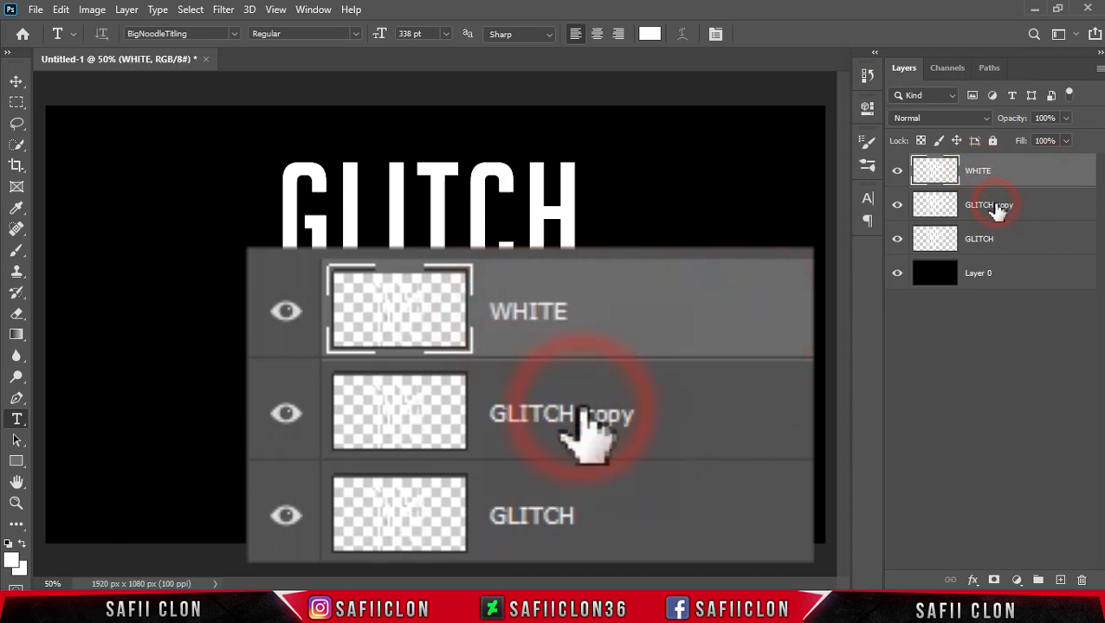
double_click(996, 206)
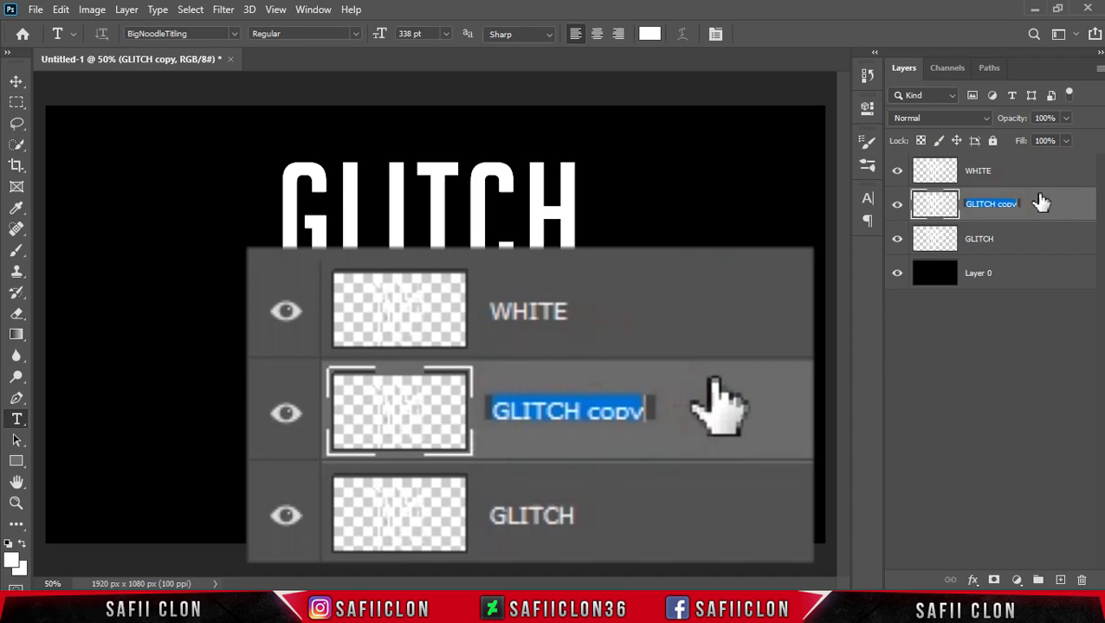
text(YELLOW)
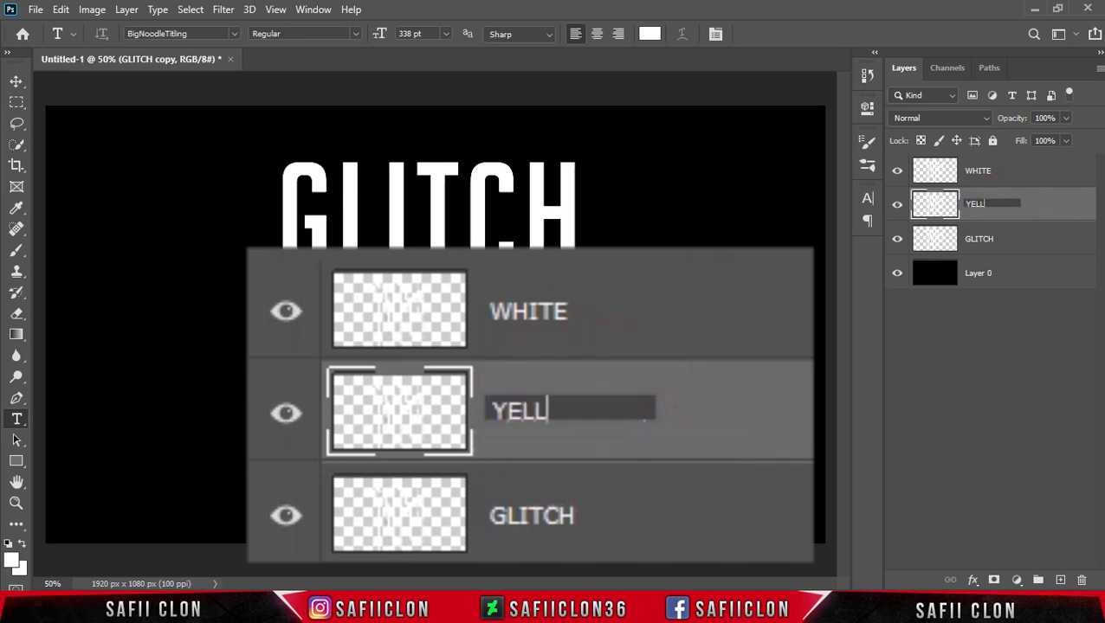
click(1037, 205)
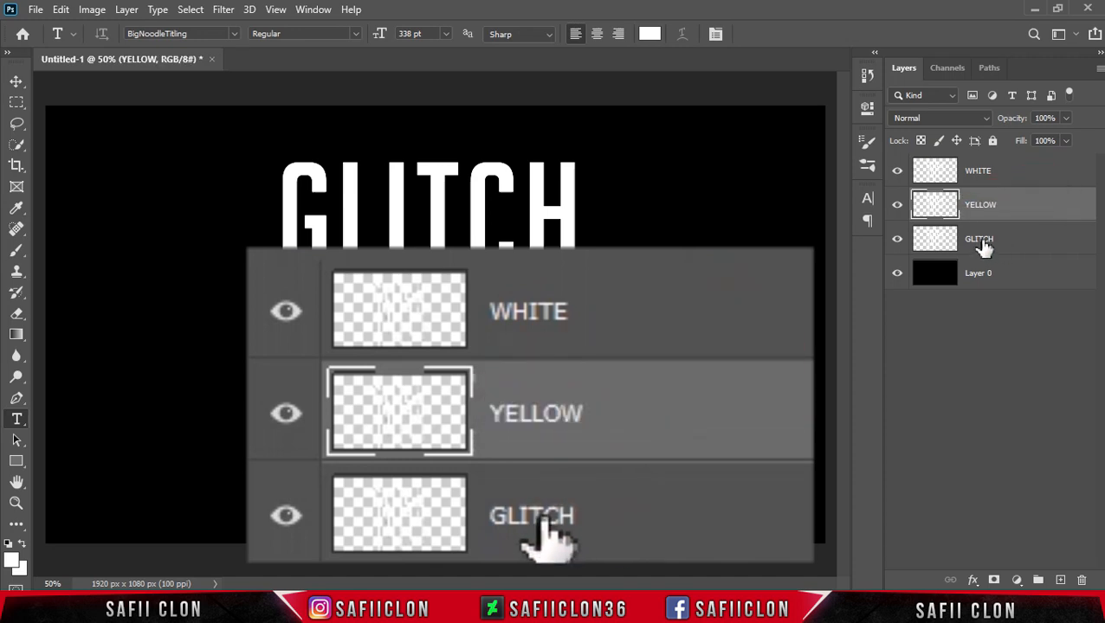
double_click(978, 239)
text(G)
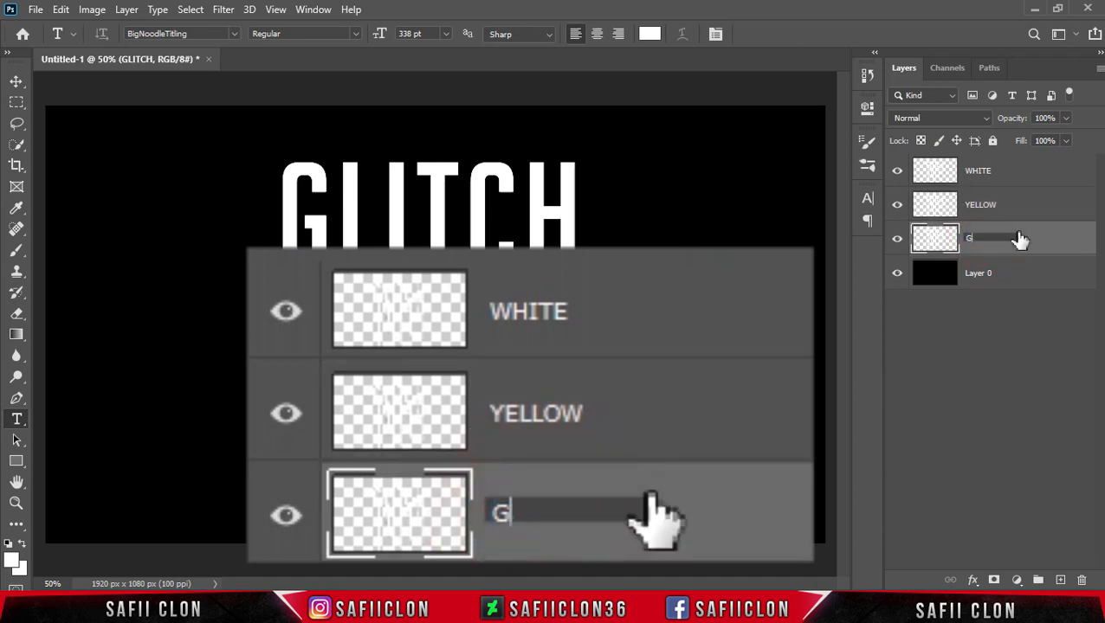
text(REEN)
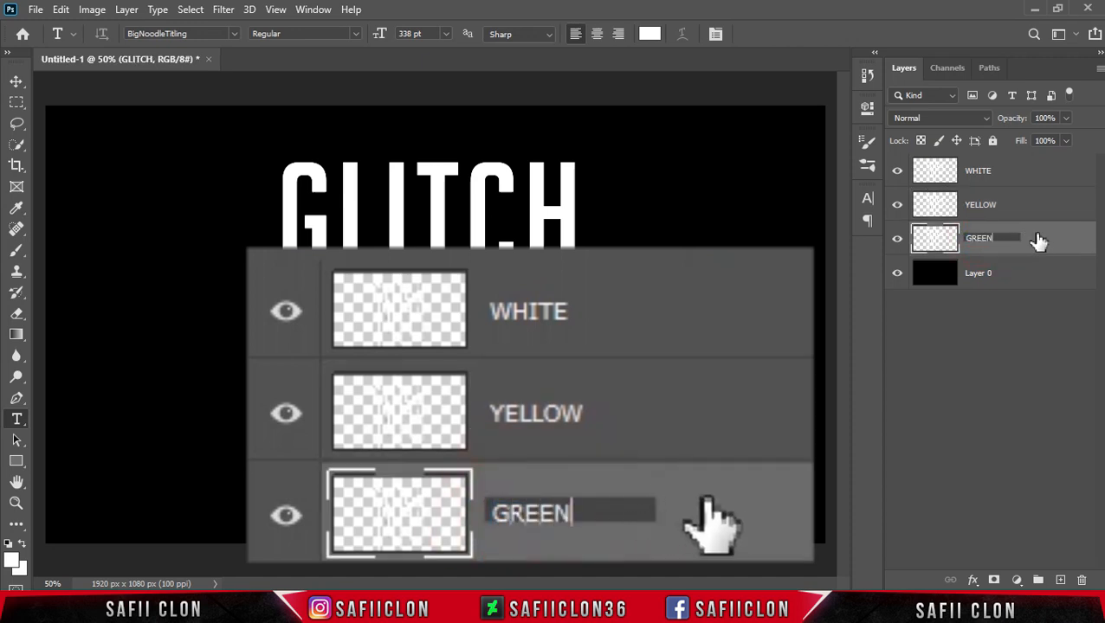
click(1039, 240)
Hide the WHITE and GREEN layers so only the YELLOW layer shows above the background.
click(897, 172)
click(898, 205)
click(897, 239)
click(956, 203)
click(897, 205)
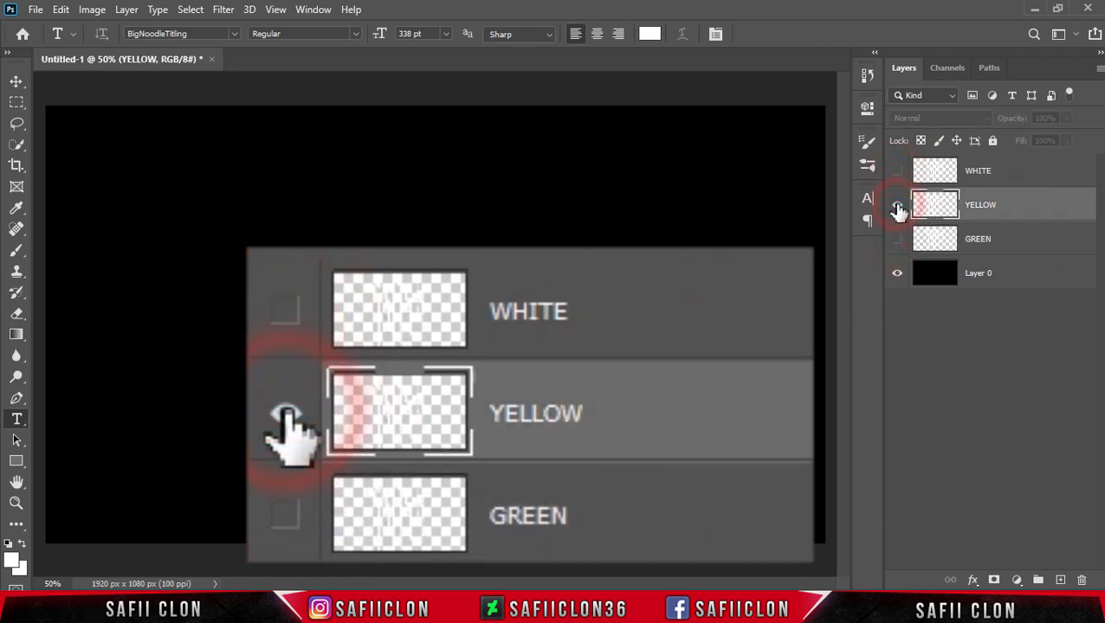
Give the YELLOW layer a Color Overlay style in colour #fdfa26 with Normal blend mode and apply it.
right_click(1018, 209)
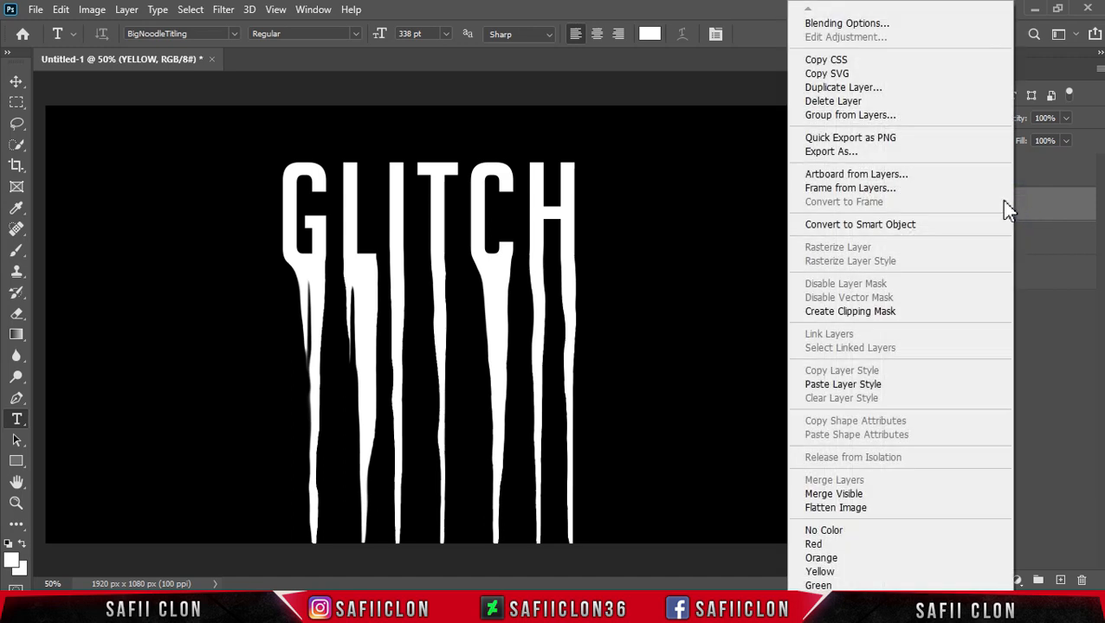
click(843, 24)
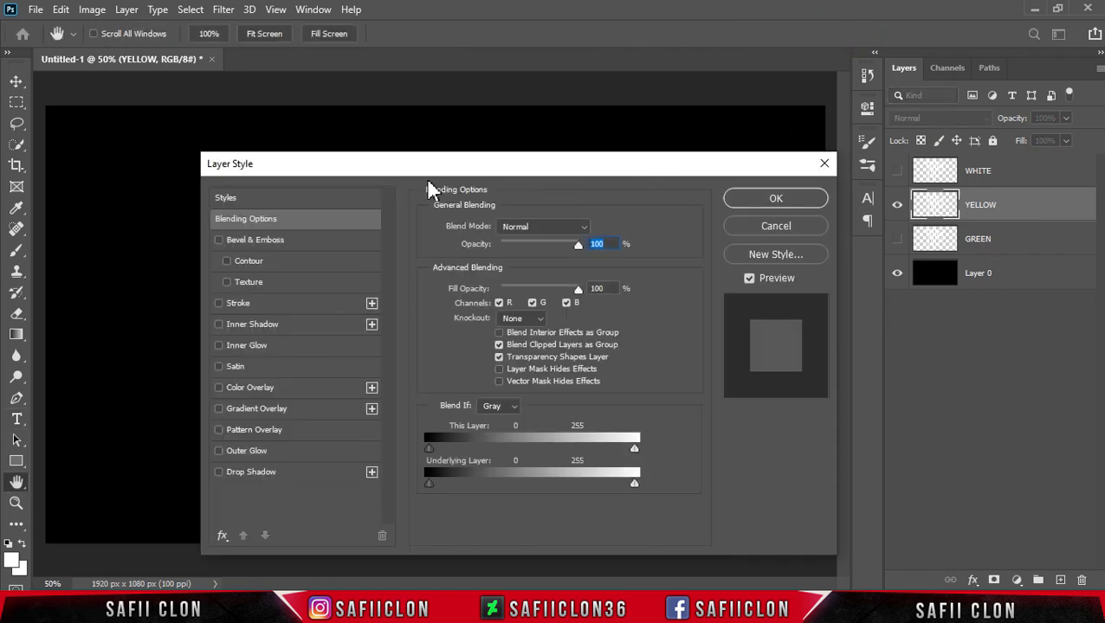
drag(424, 169, 811, 124)
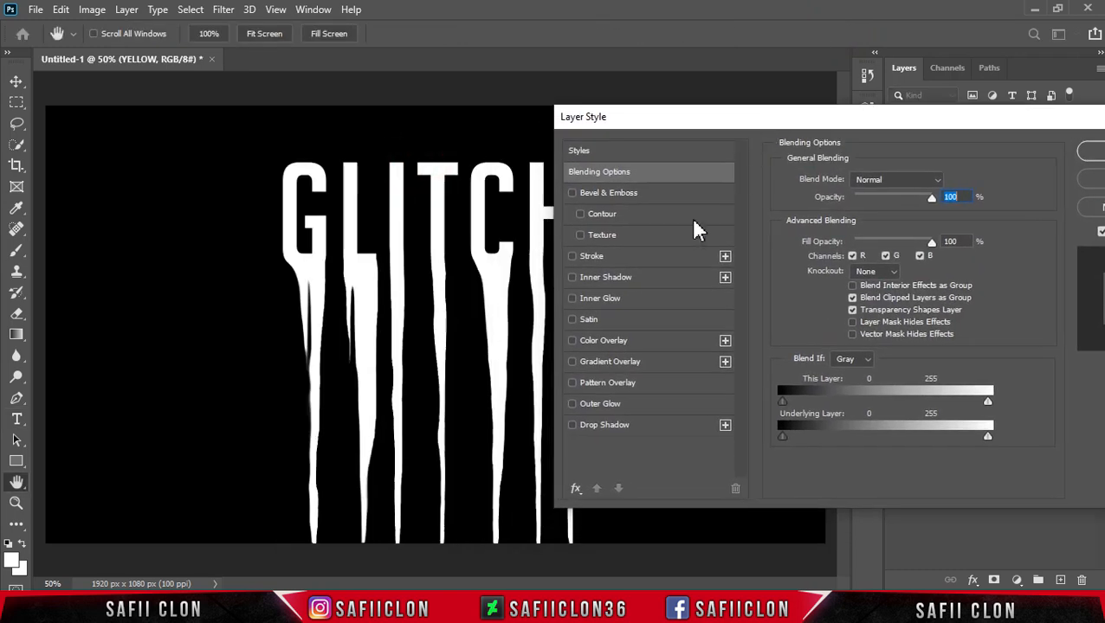
click(604, 340)
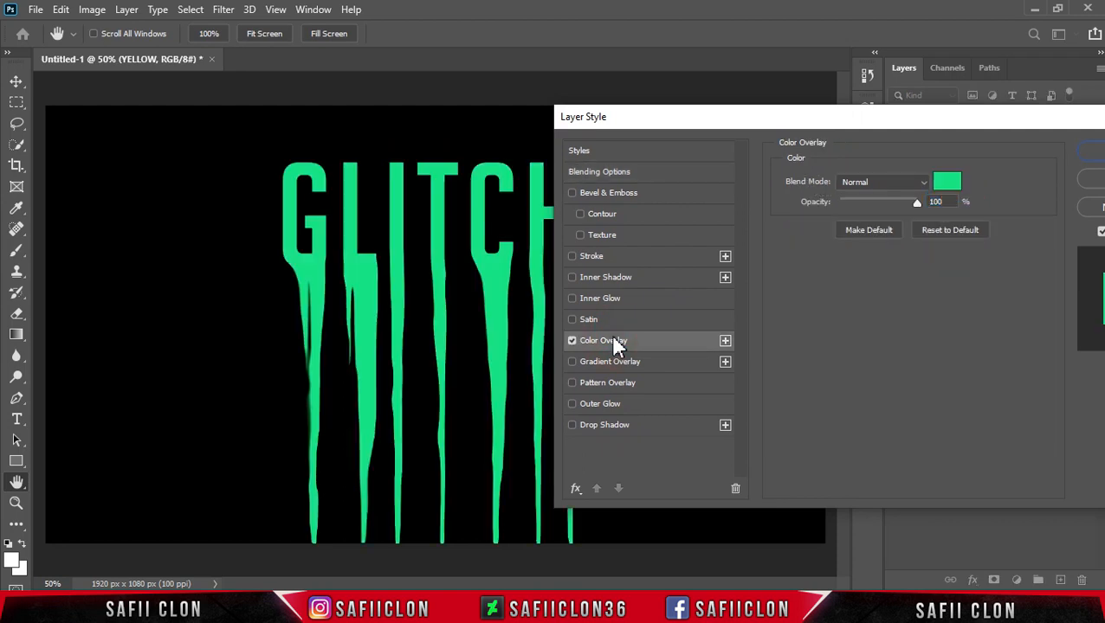
click(949, 186)
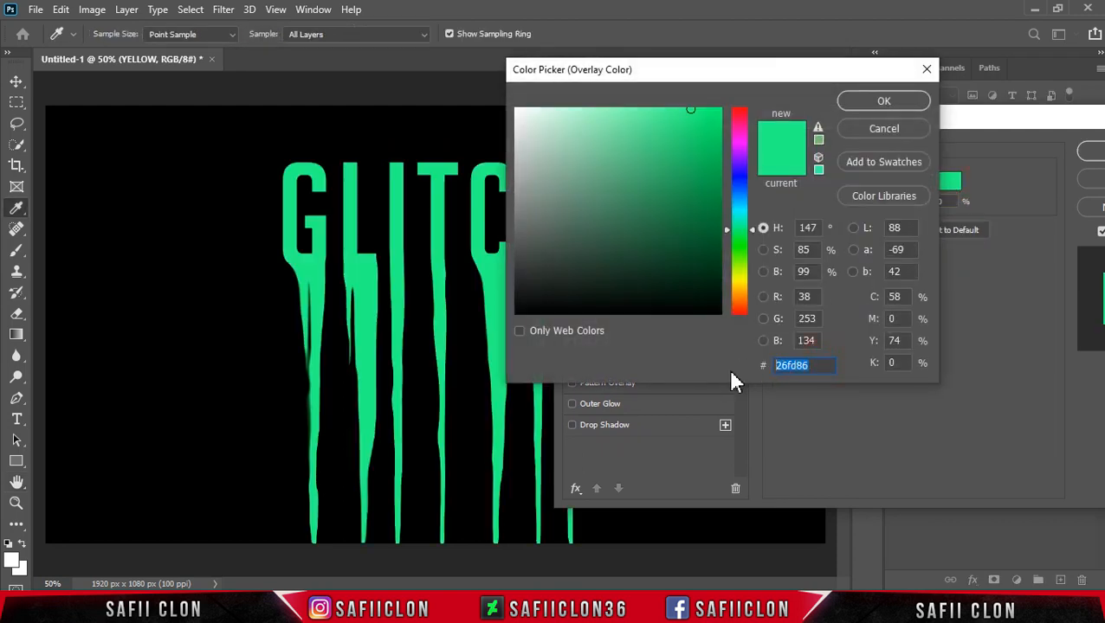
text(f)
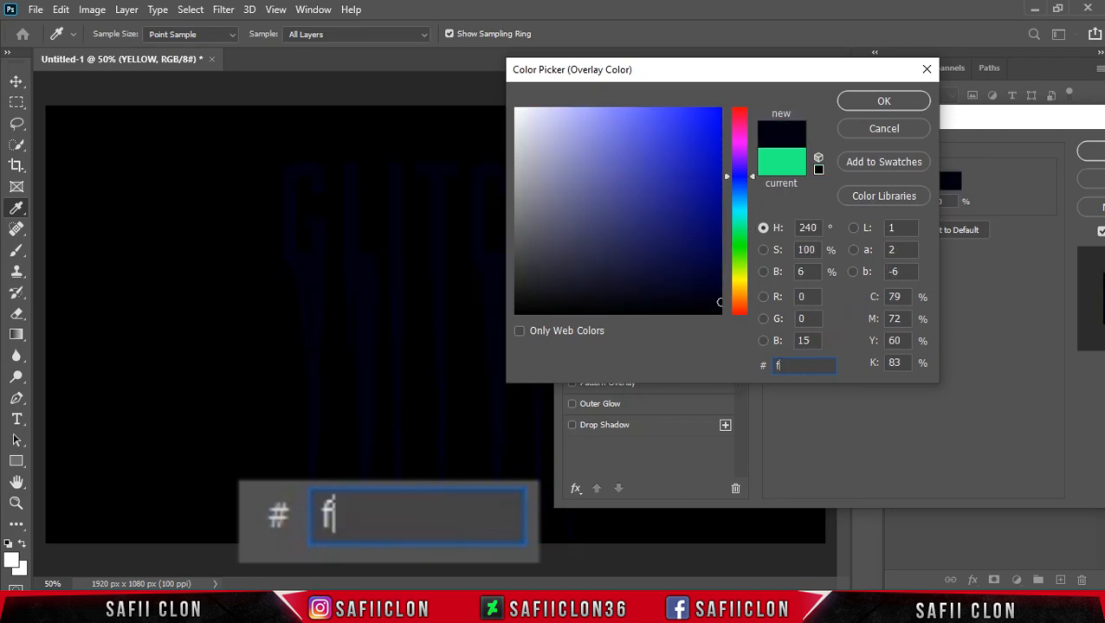
text(dfa)
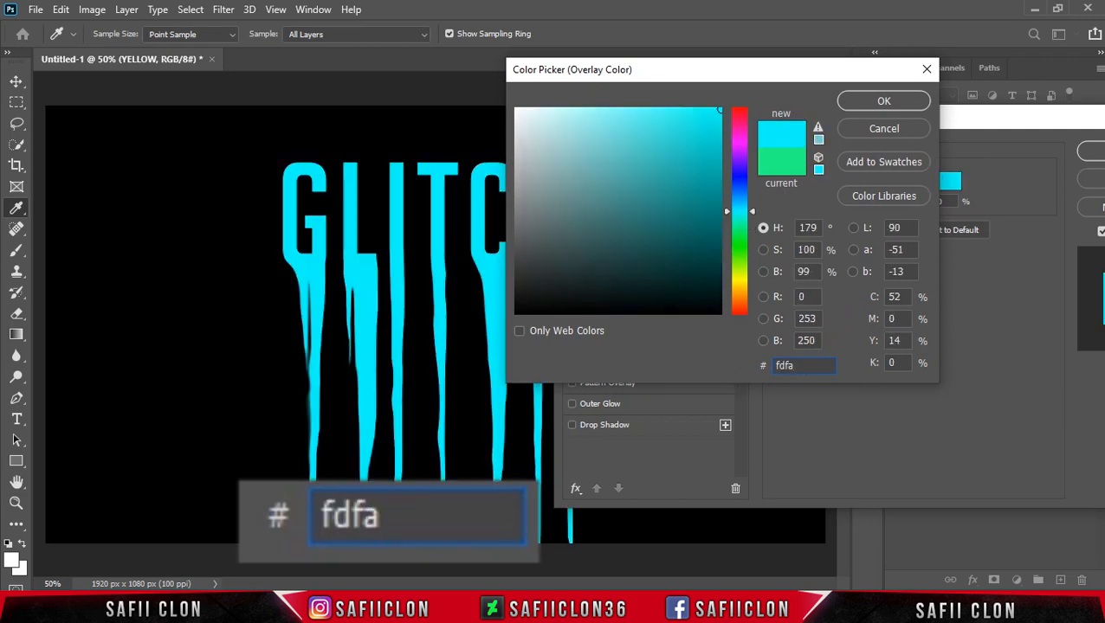
text(26)
drag(804, 365, 695, 369)
click(890, 103)
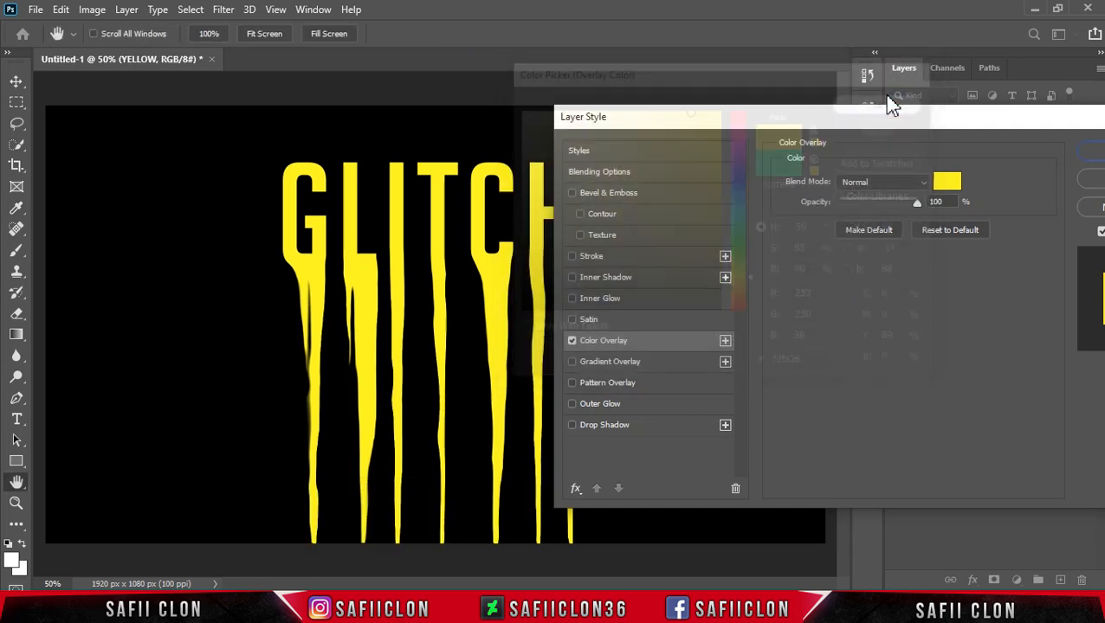
click(923, 182)
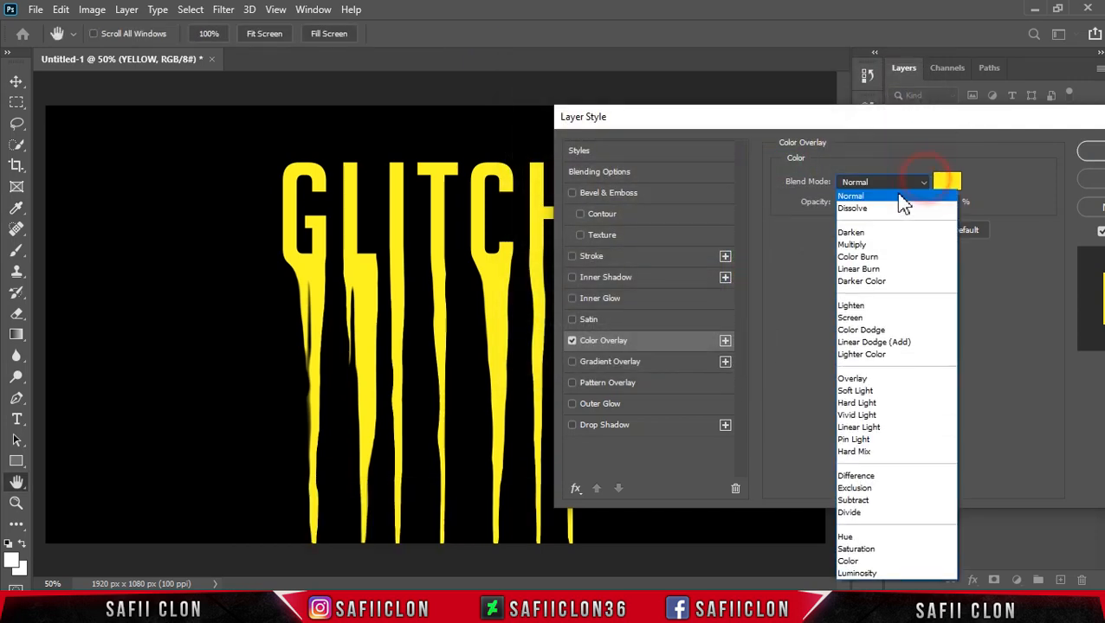
click(888, 198)
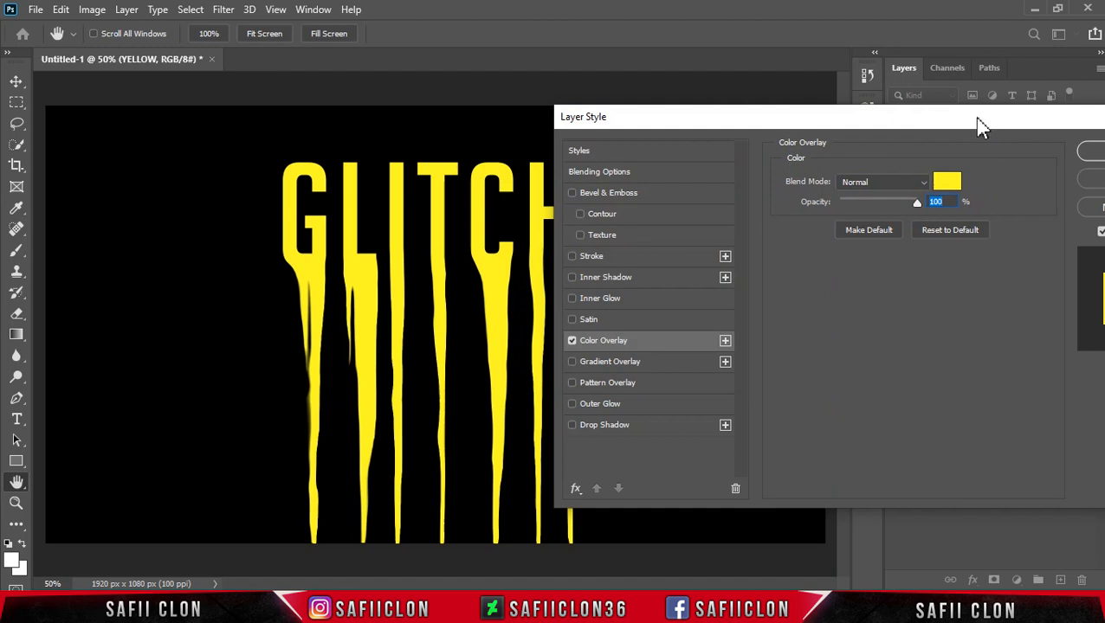
drag(981, 126, 847, 125)
click(994, 154)
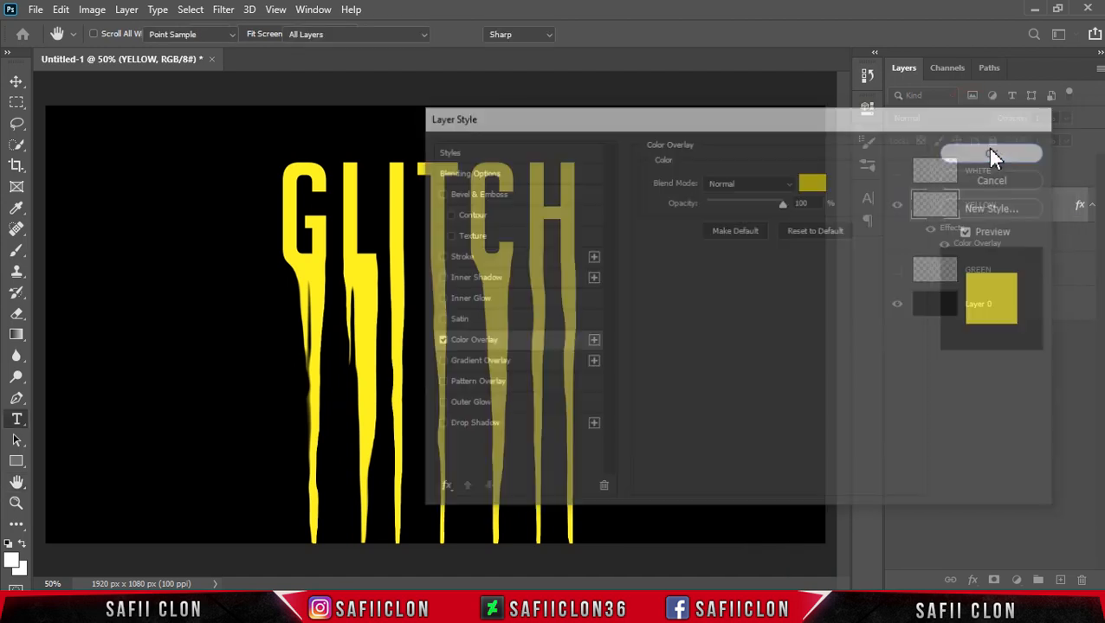
Hide the YELLOW layer, show the GREEN layer and select it.
click(899, 205)
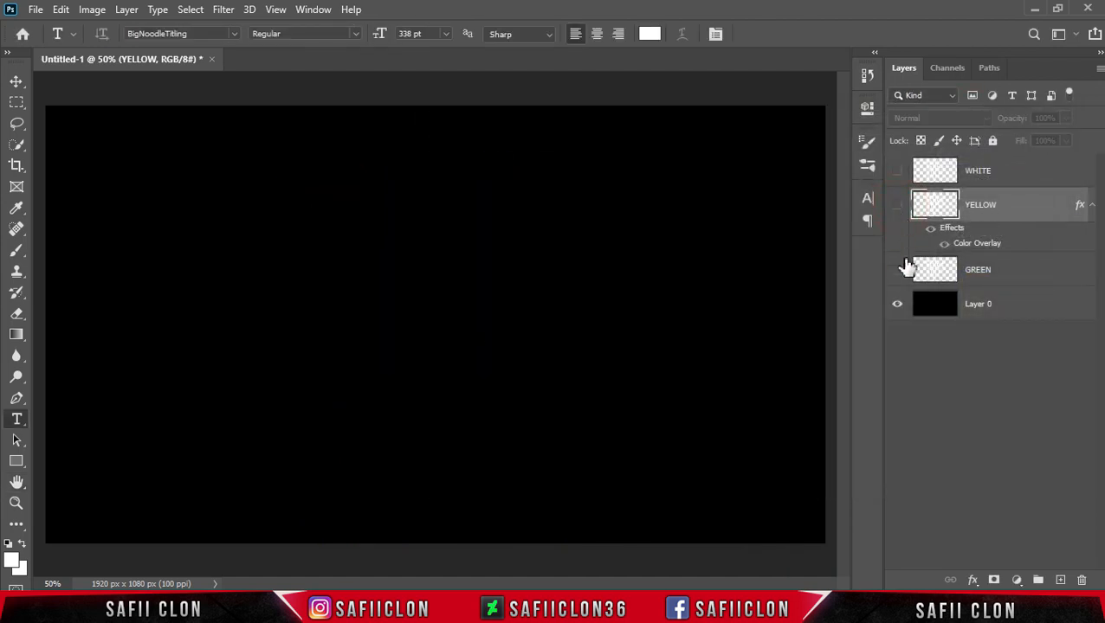
click(897, 271)
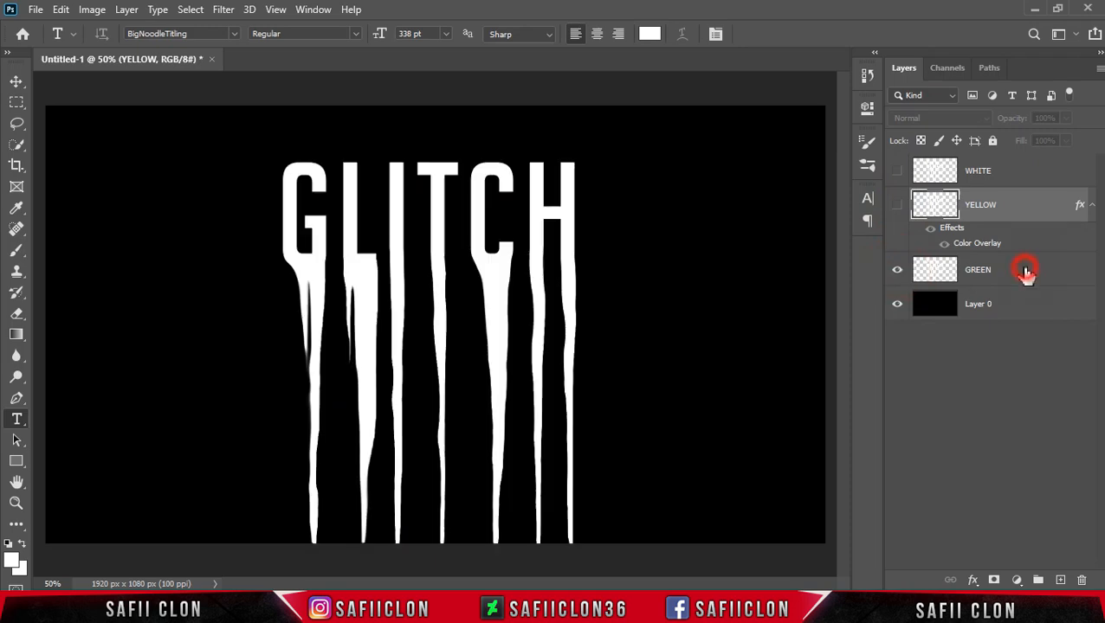
click(1025, 273)
Give the GREEN layer a Color Overlay style in colour #26fd86 with Normal blend mode and apply it.
right_click(1021, 275)
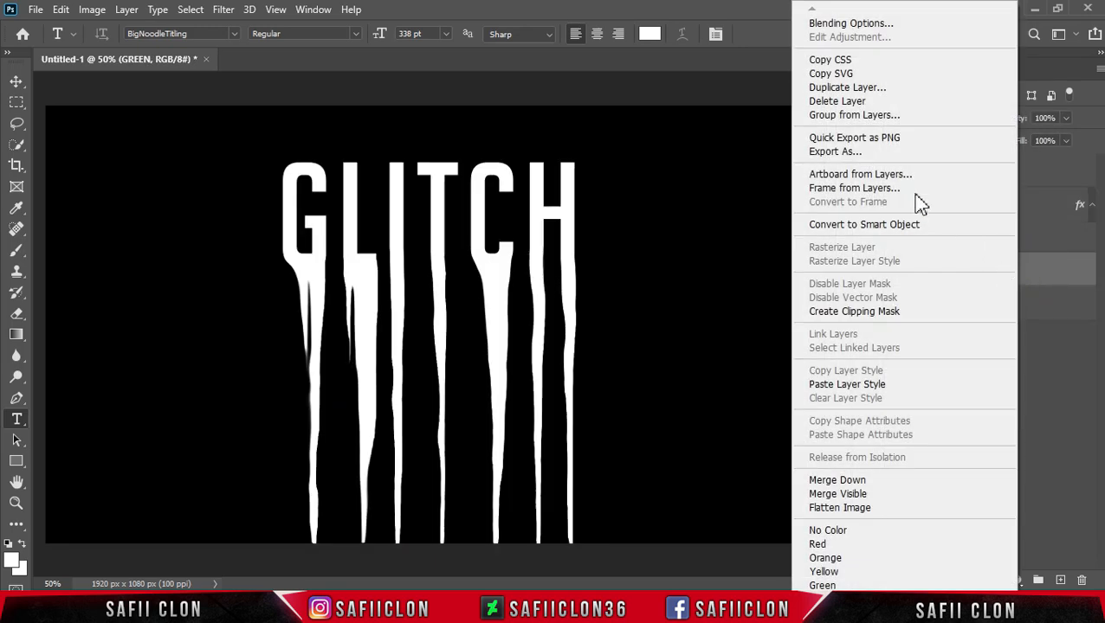
click(853, 26)
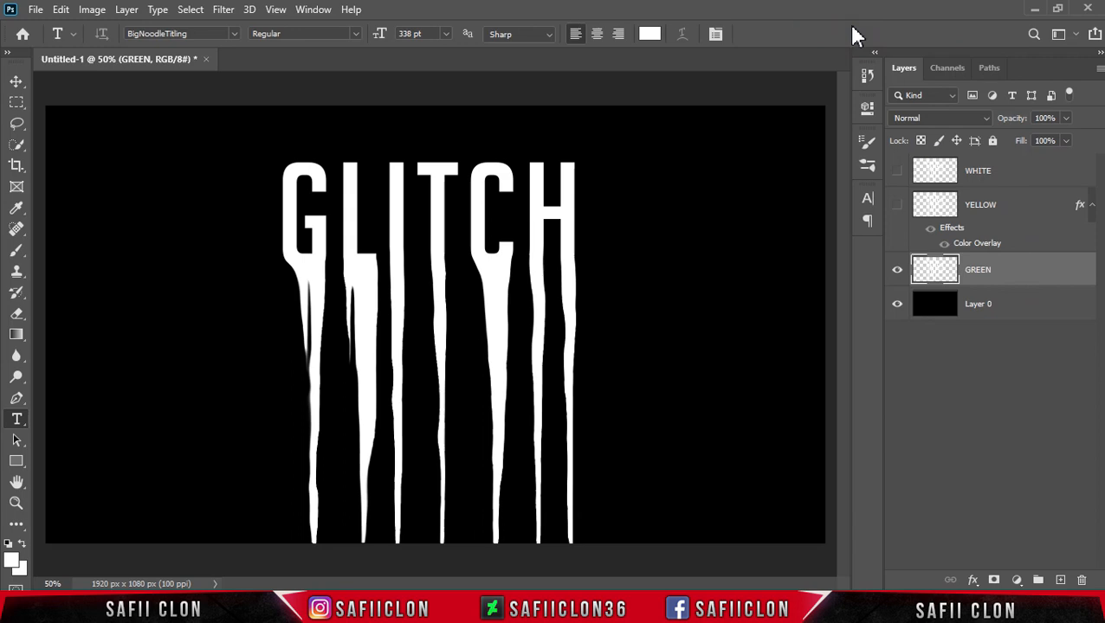
drag(643, 120, 782, 137)
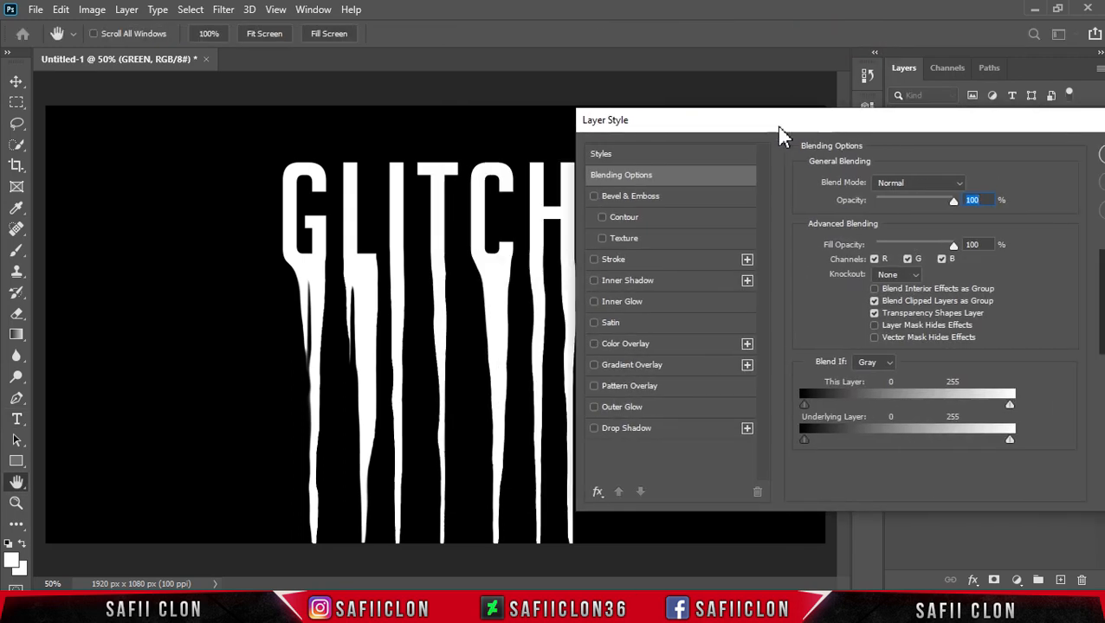
click(638, 345)
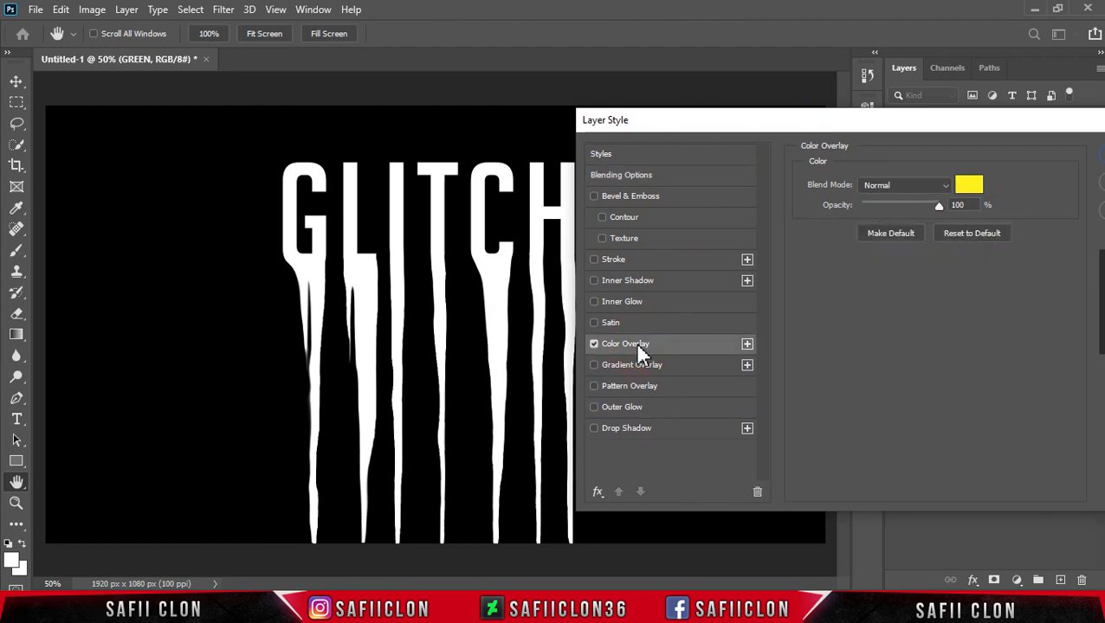
click(968, 189)
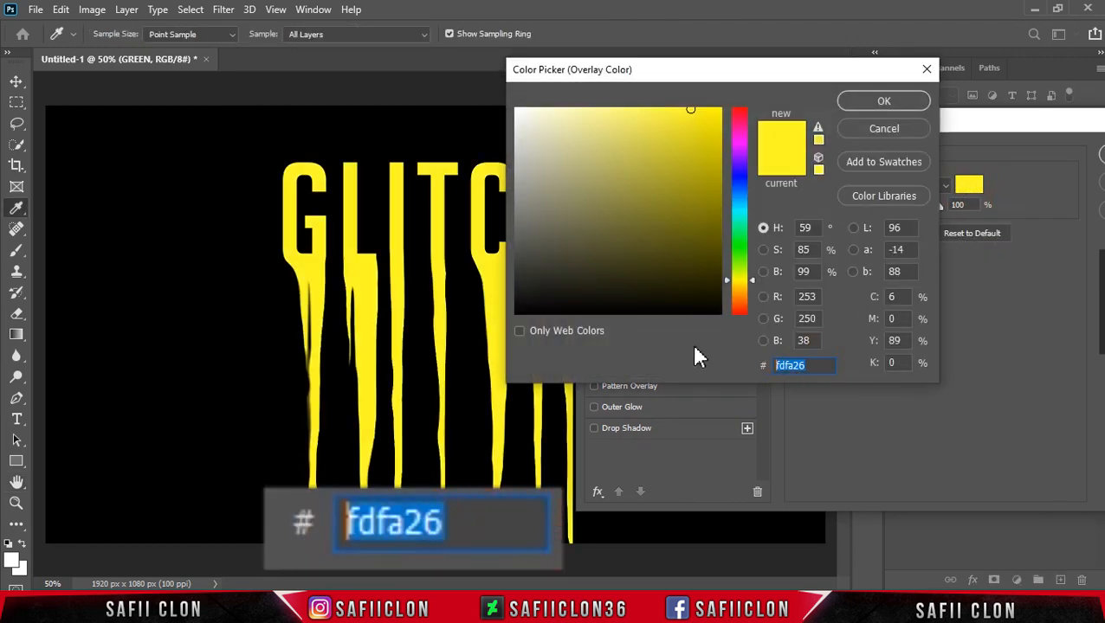
text(26f)
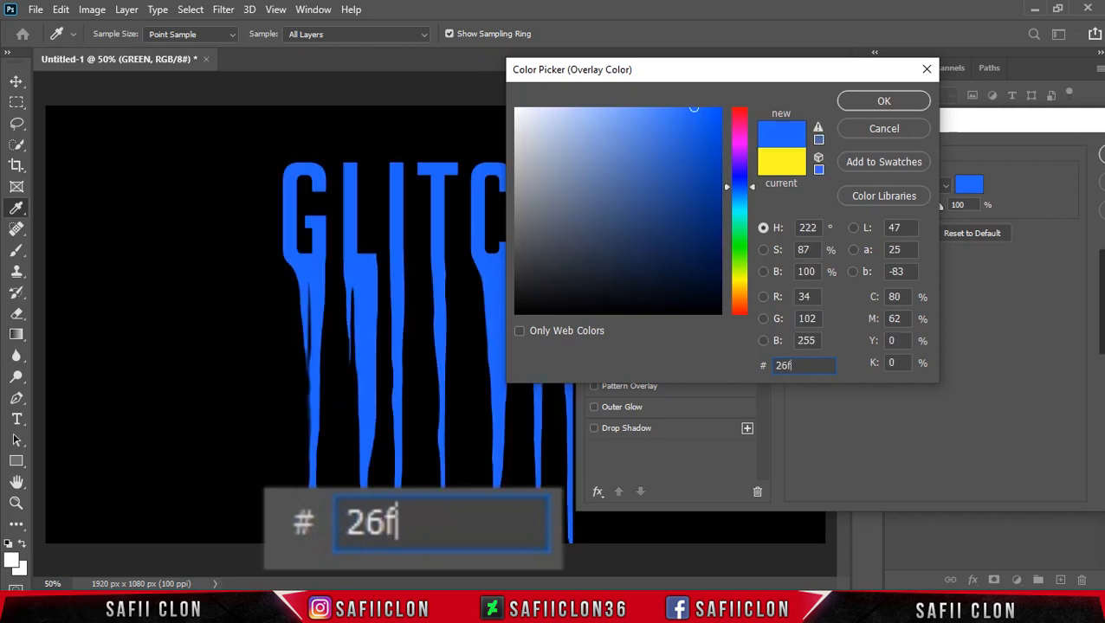
text(d86)
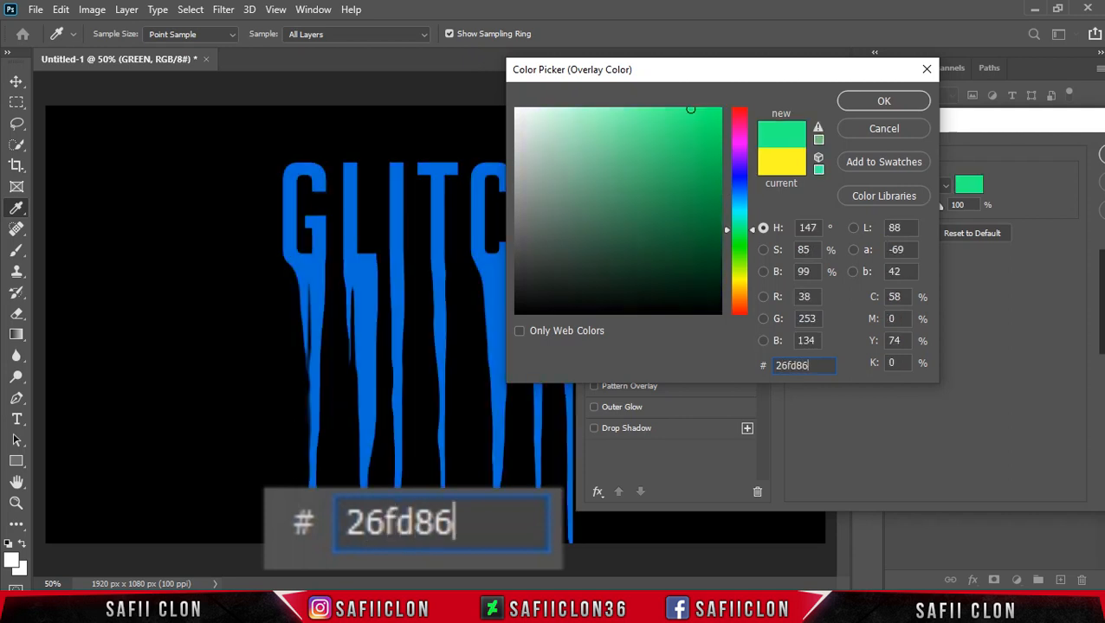
click(883, 101)
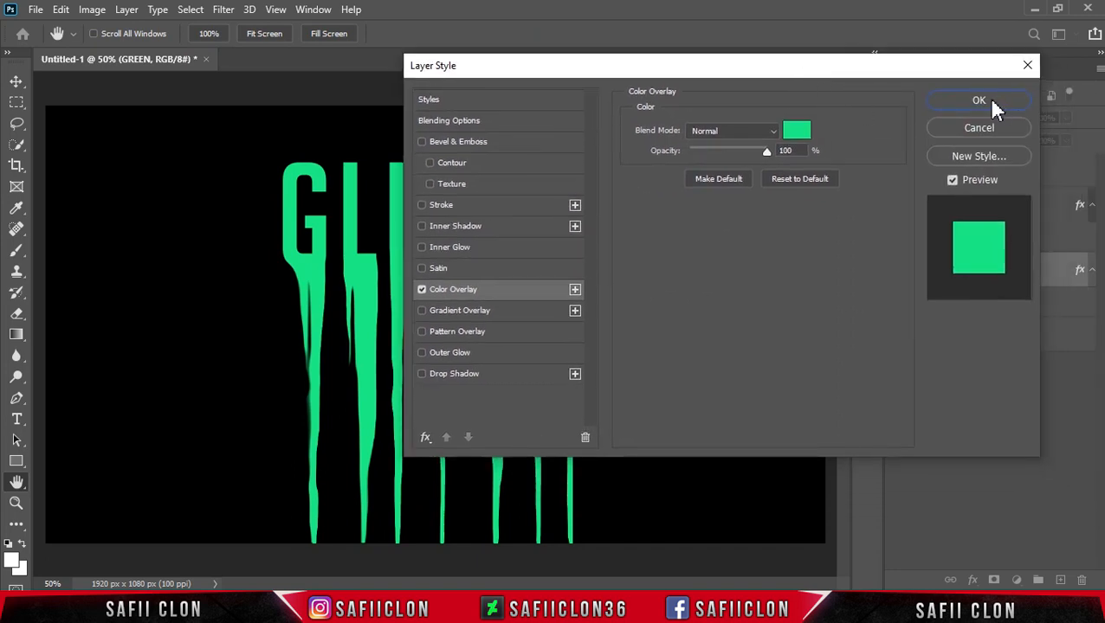
click(979, 100)
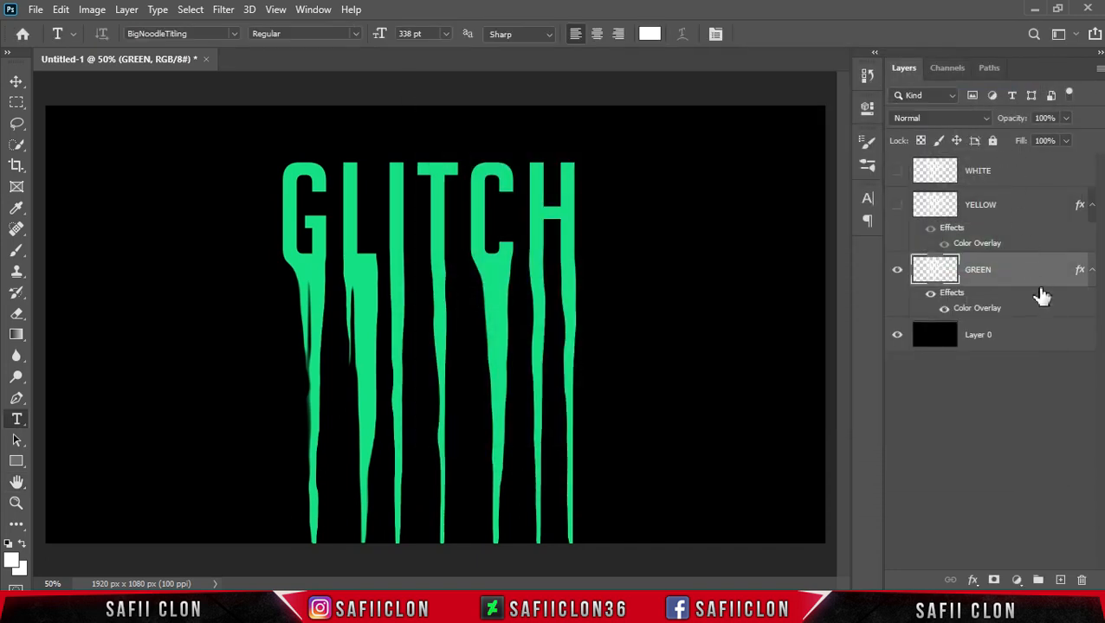
Show the YELLOW and WHITE layers again.
click(897, 206)
click(897, 172)
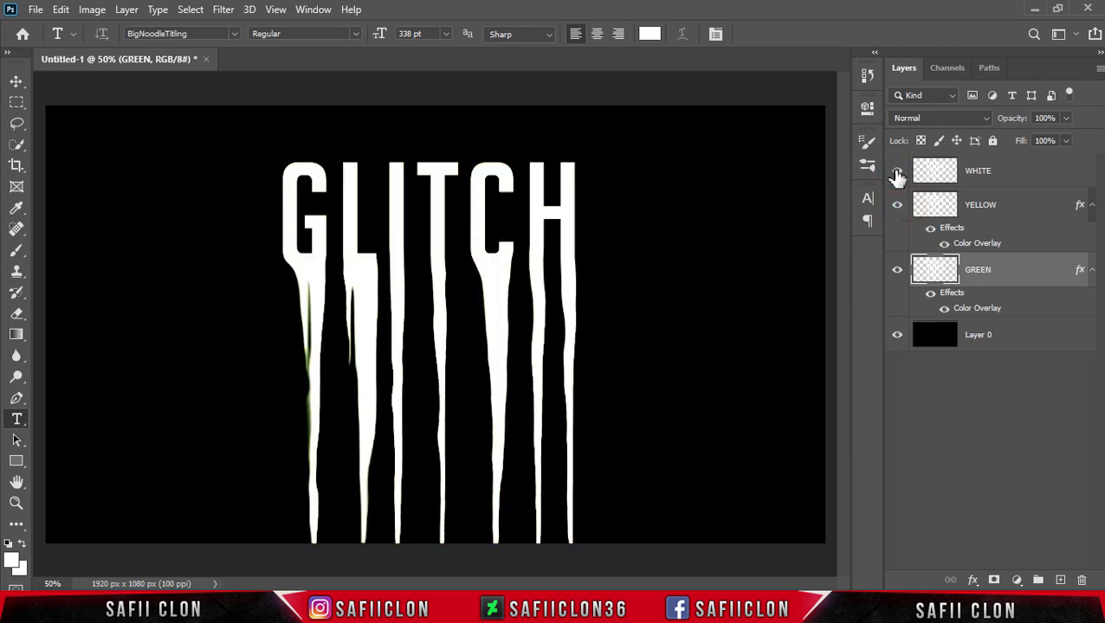
Apply a Perspective transform to the YELLOW layer, shifting its bottom edge slightly right to about 0.6° horizontal skew.
click(1036, 203)
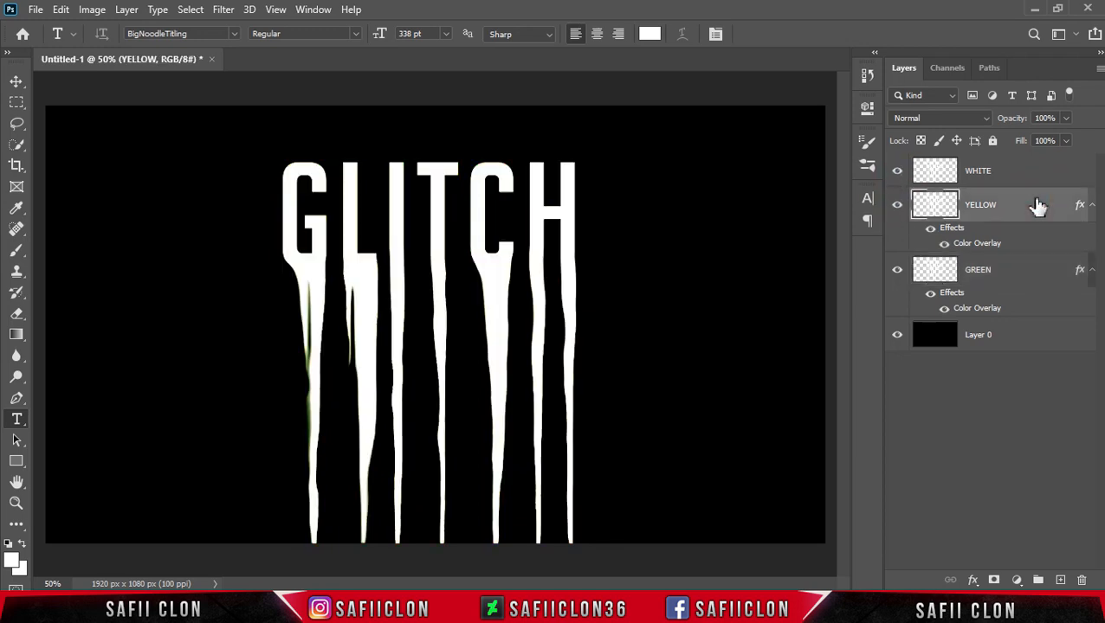
key(ctrl+t)
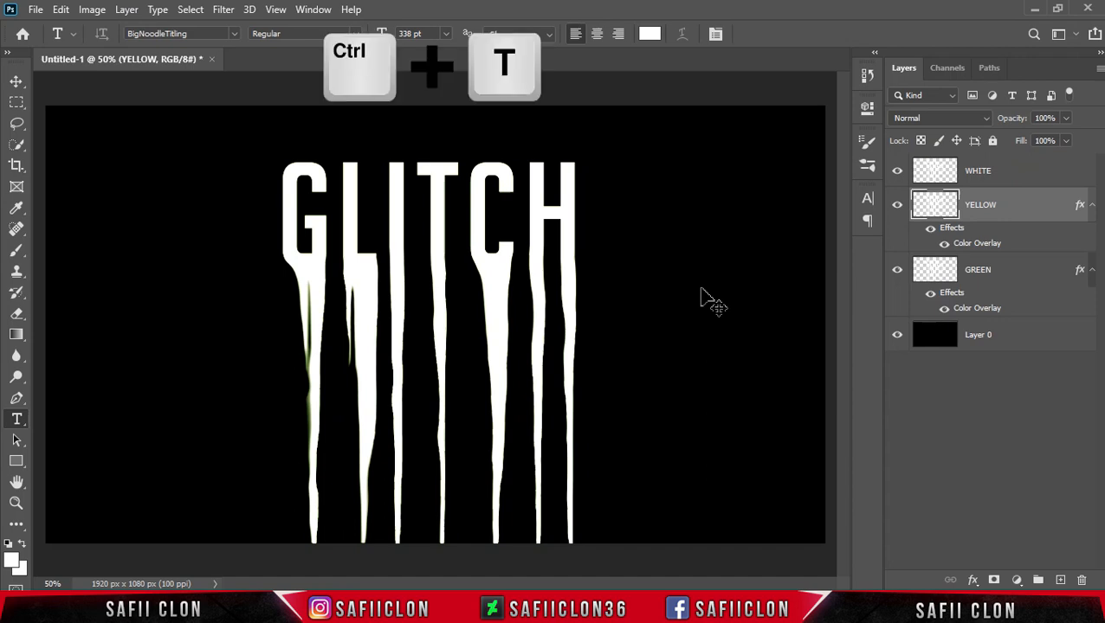
right_click(434, 237)
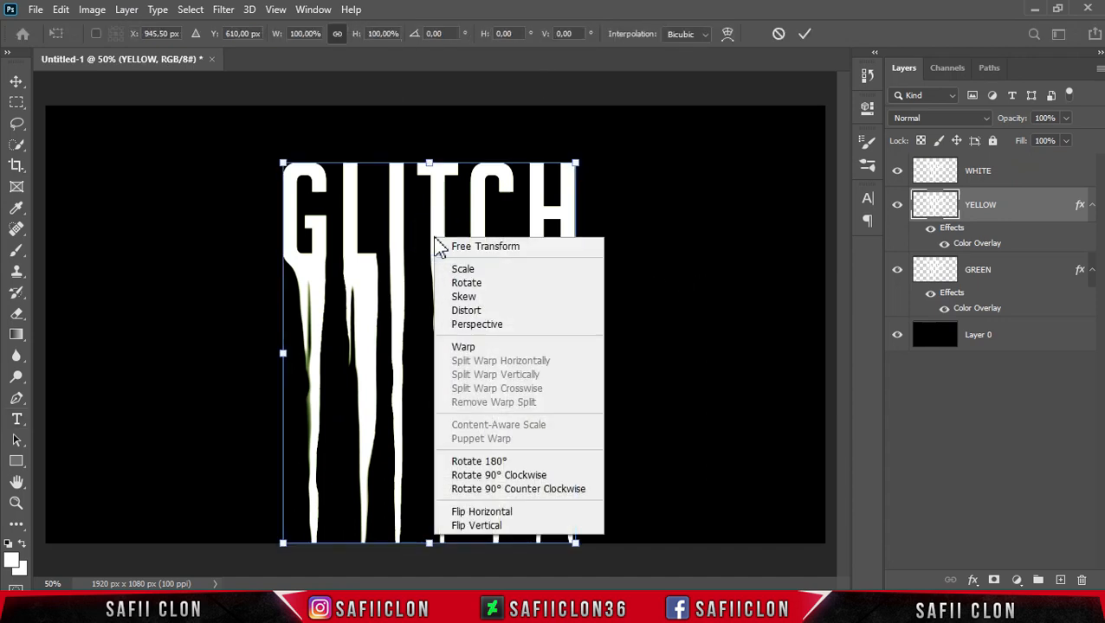
click(488, 326)
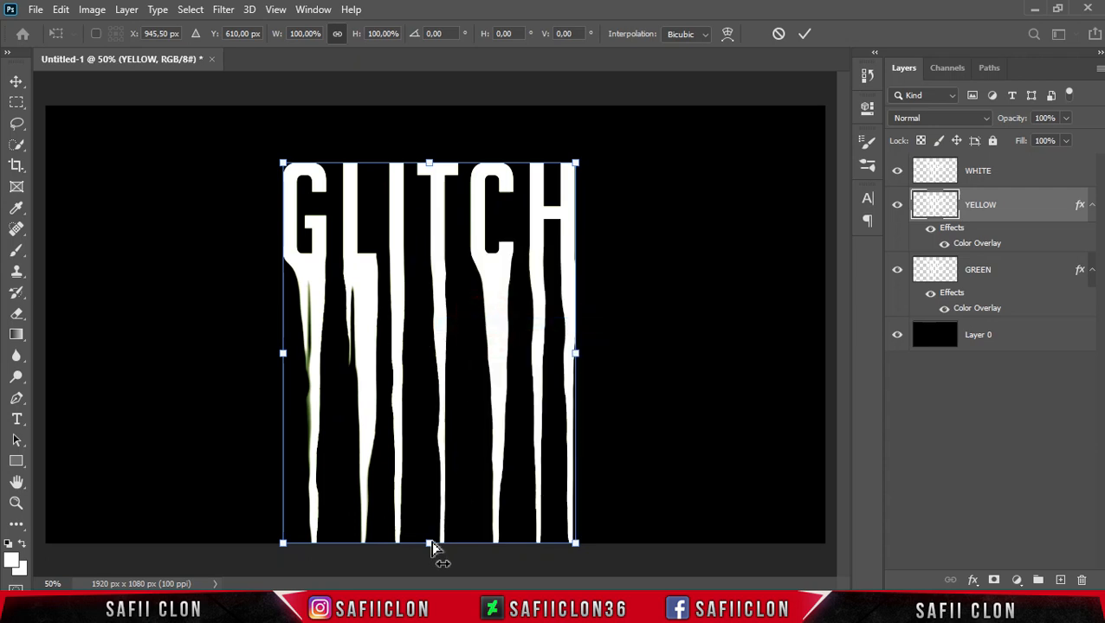
mouse_move(430, 546)
mouse_down()
mouse_move(446, 538)
mouse_move(434, 545)
mouse_up()
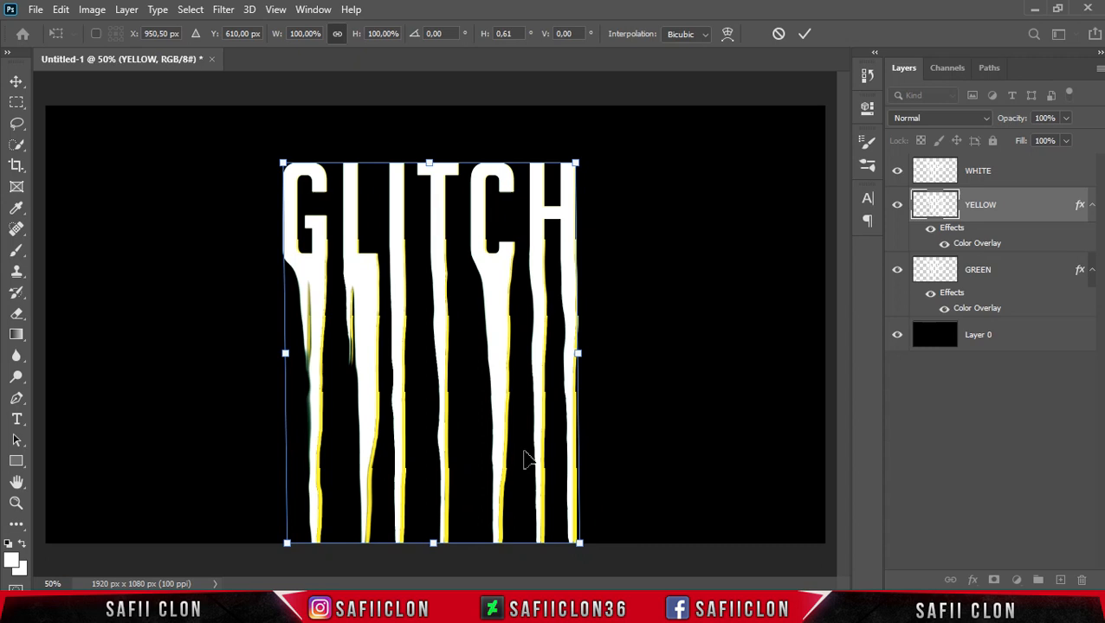
click(804, 35)
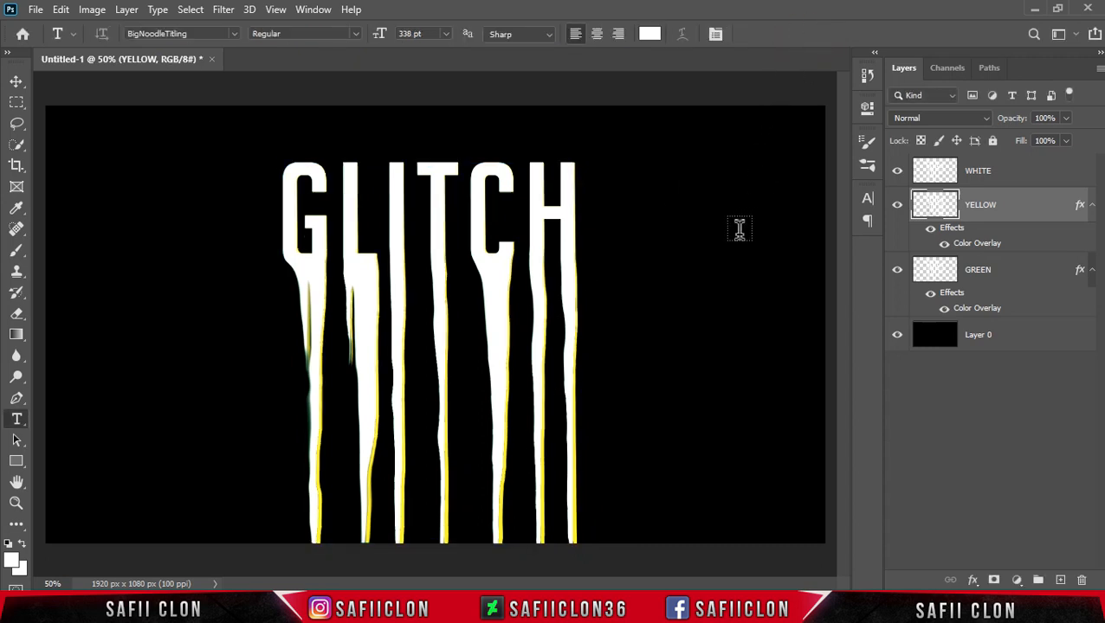
Apply a Perspective transform to the GREEN layer, shifting its bottom edge slightly left to about -0.7° horizontal skew.
click(1034, 269)
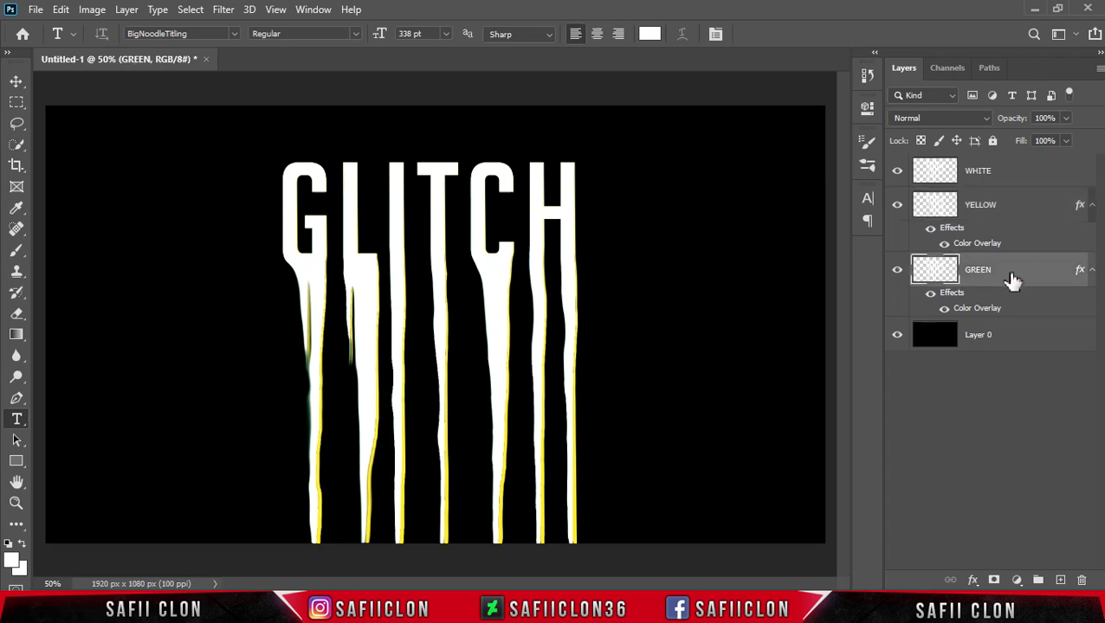
key(ctrl+t)
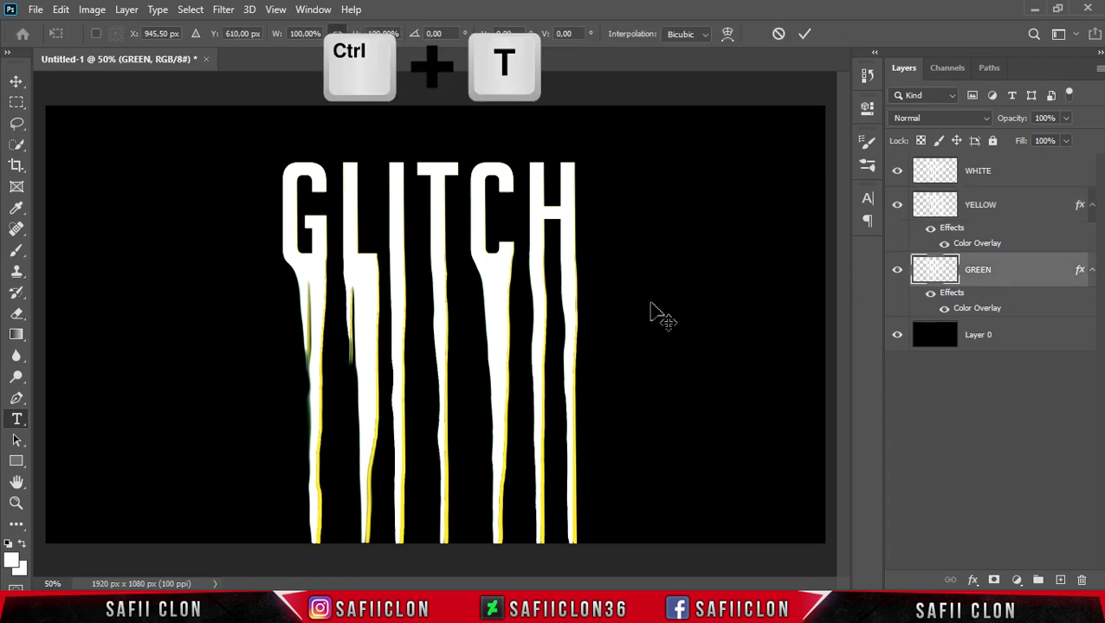
right_click(436, 288)
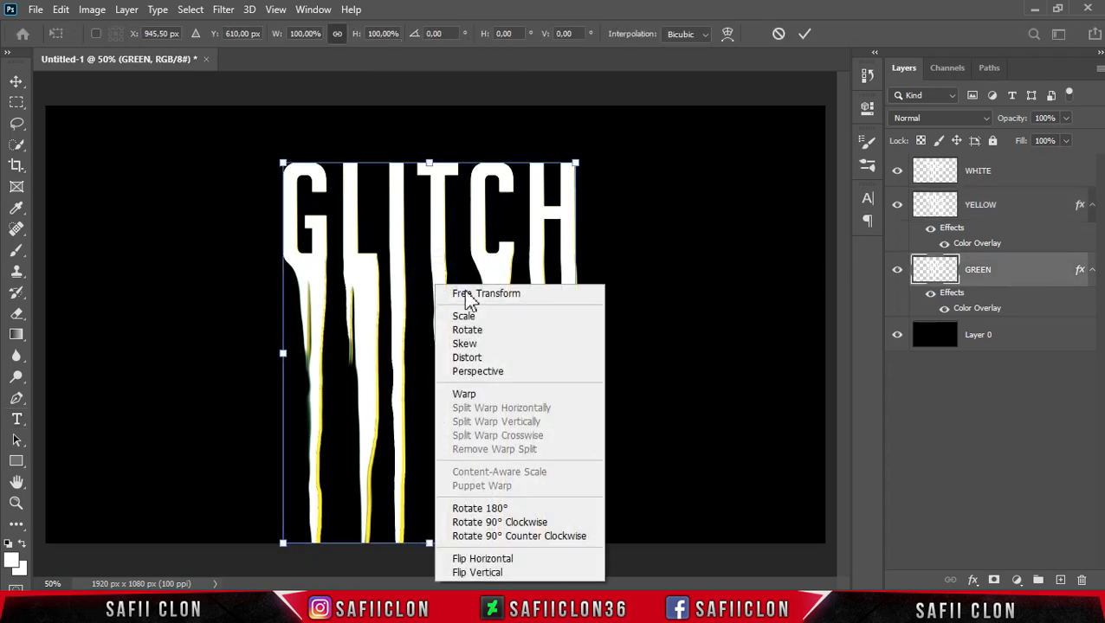
click(485, 371)
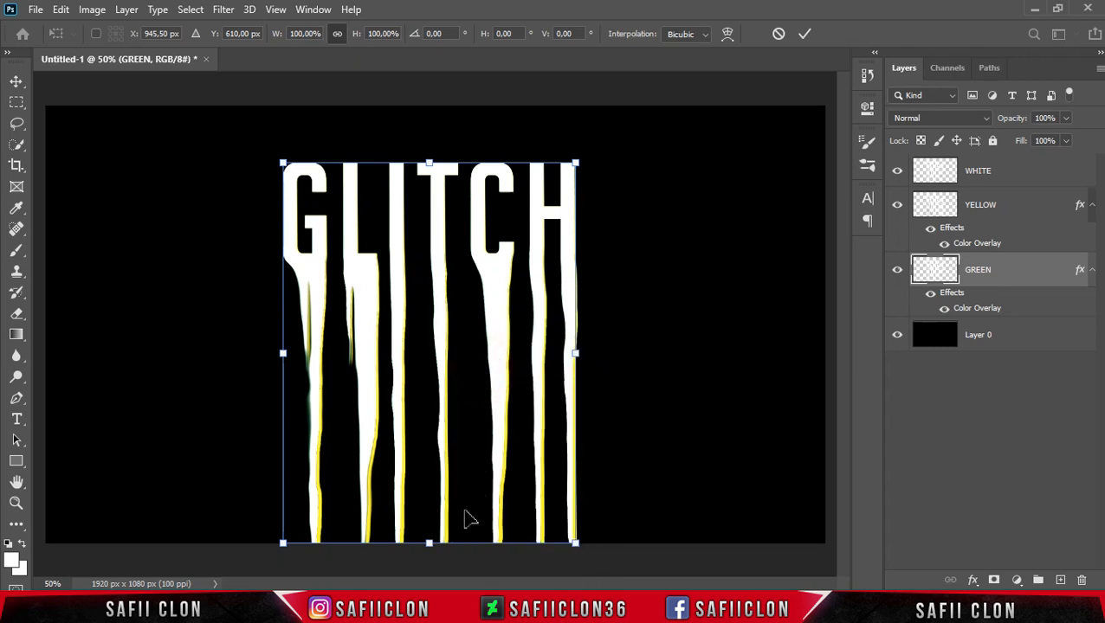
drag(430, 545, 426, 548)
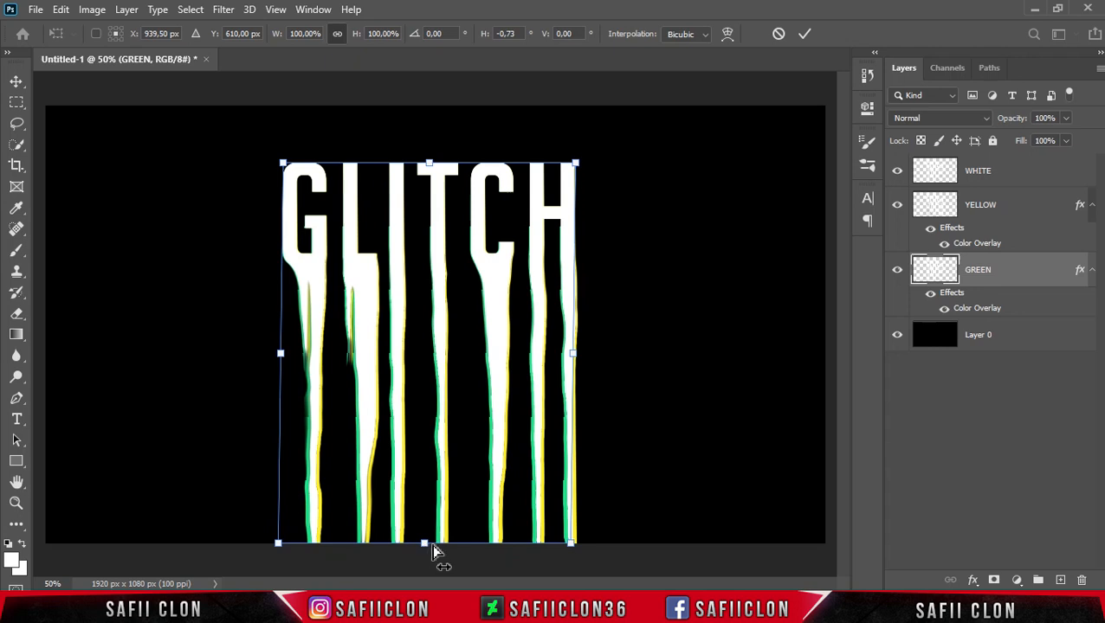
click(805, 35)
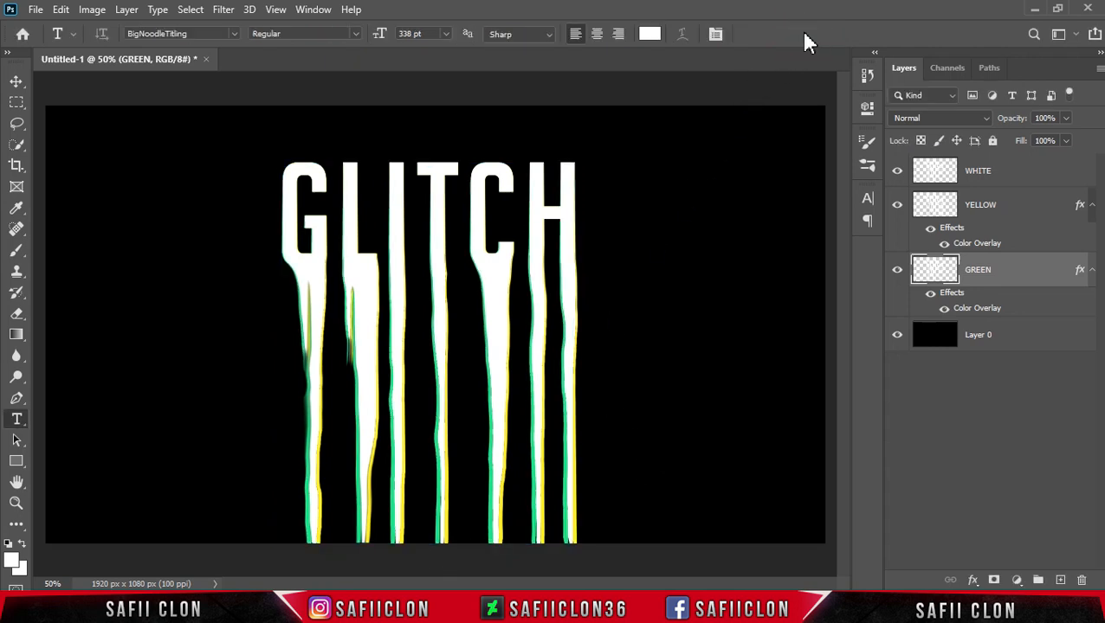
Add a new empty layer above WHITE named BRUSH.
click(1029, 173)
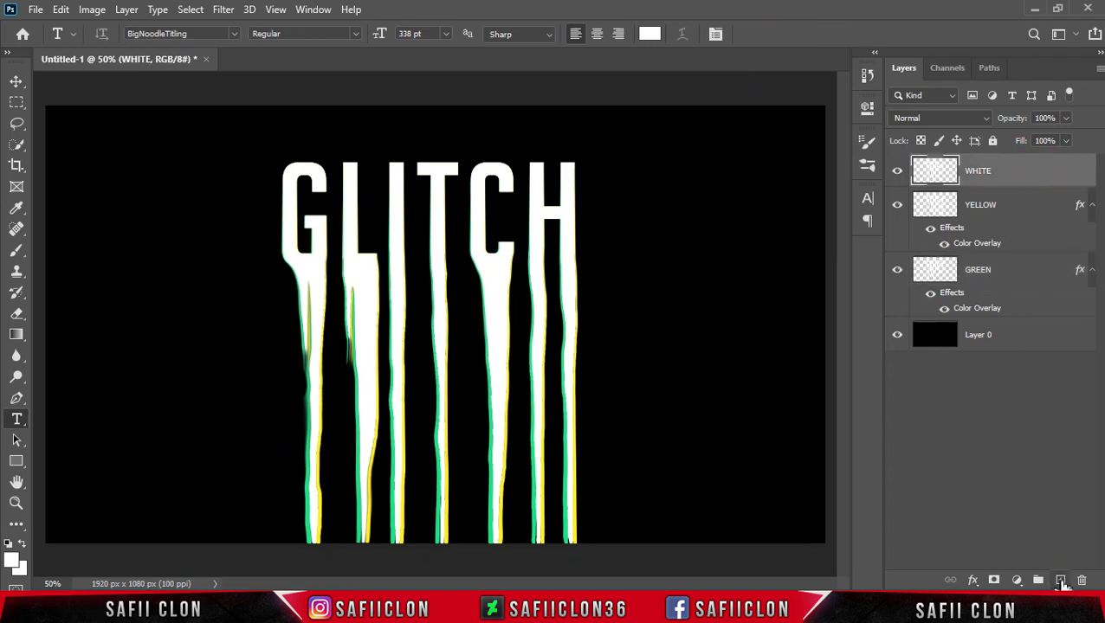
click(1059, 581)
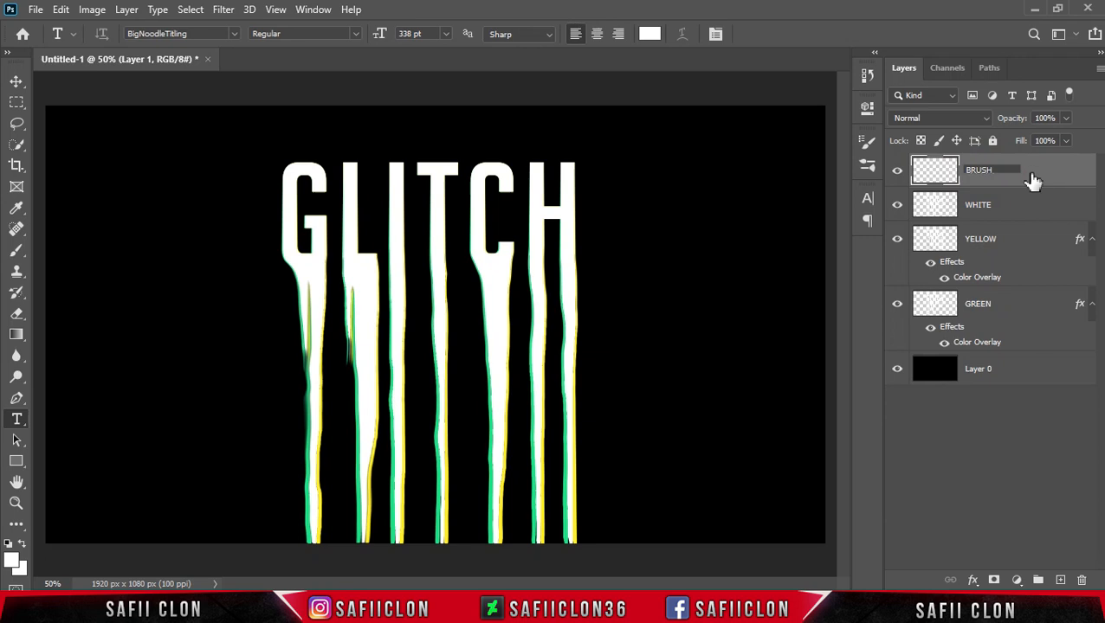
Add a Hue/Saturation adjustment layer on top with Saturation set to +100, then close its properties.
click(1017, 581)
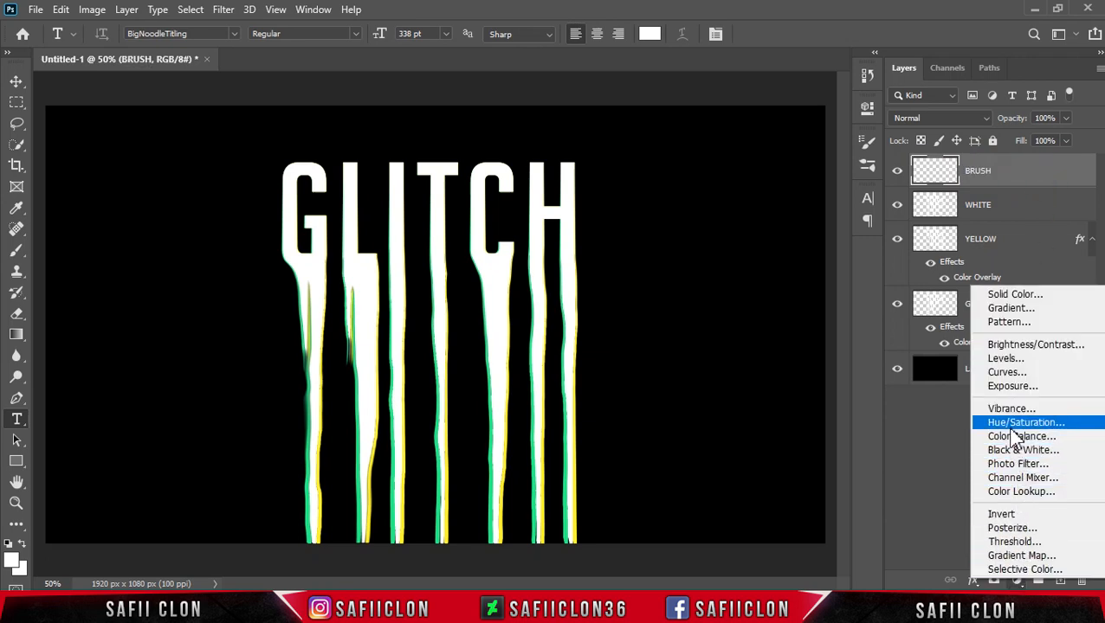
click(1023, 428)
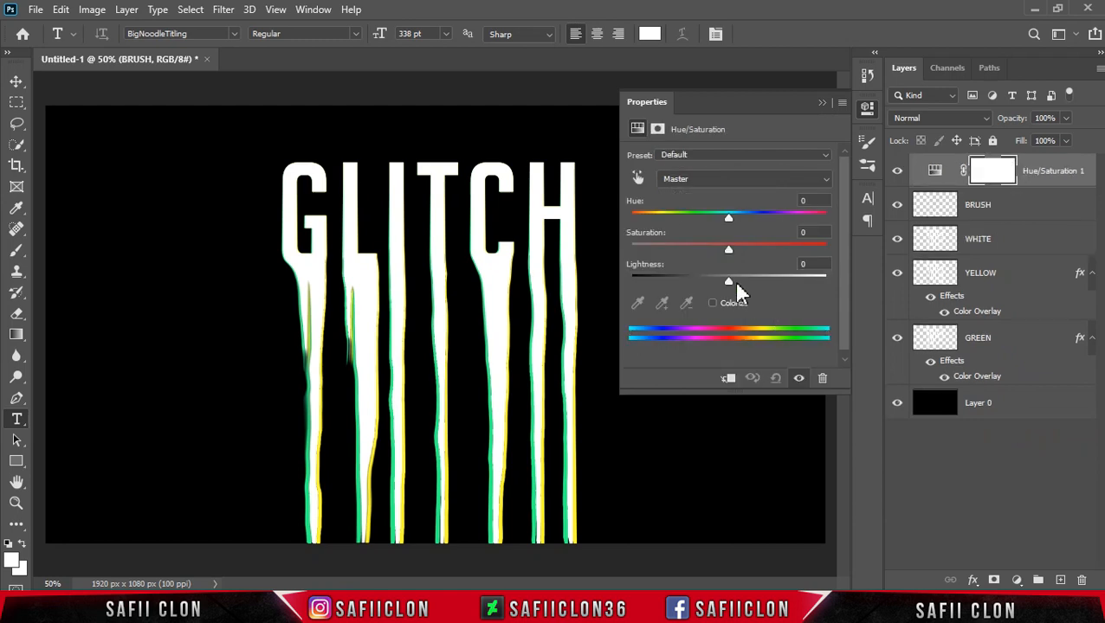
drag(767, 251, 832, 246)
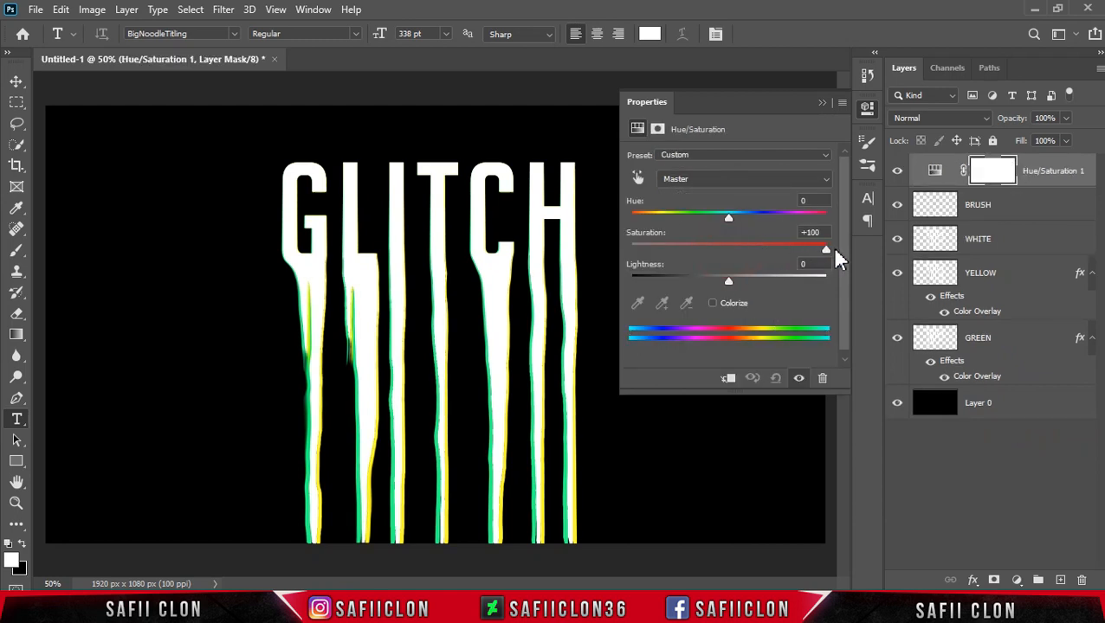
click(822, 103)
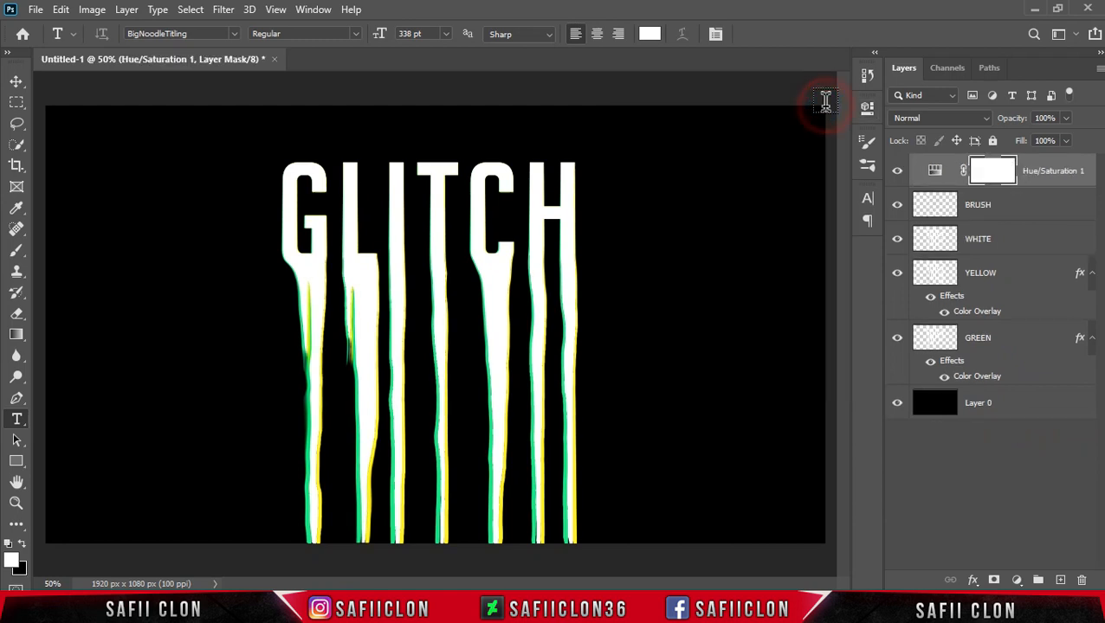
Select the BRUSH layer and switch to the Mixer Brush Tool with a Soft Round brush of 306 px.
click(1046, 212)
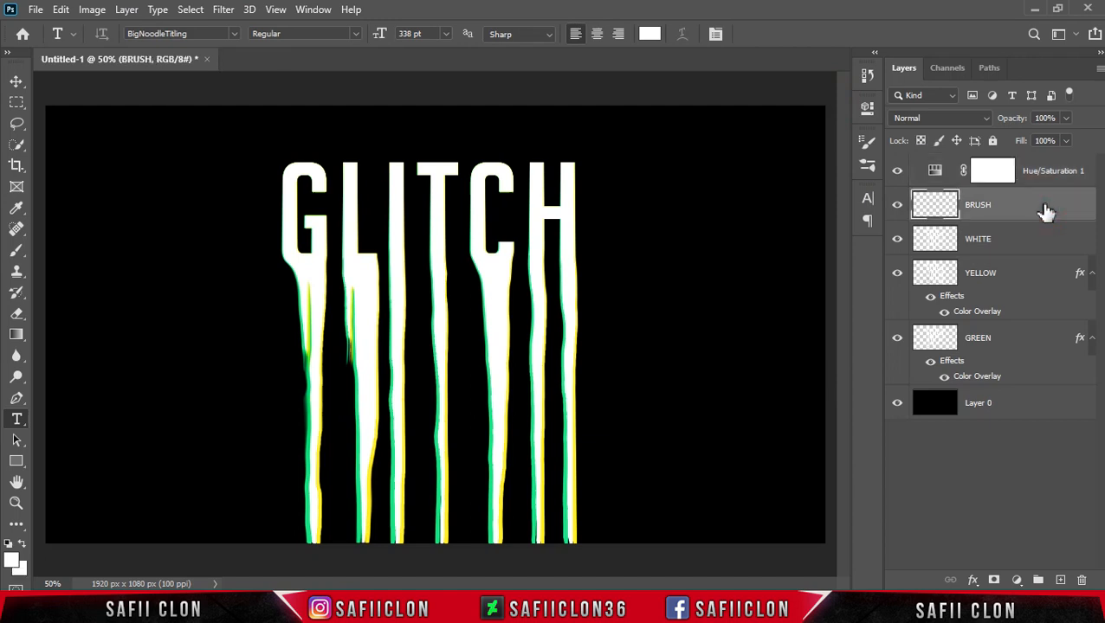
right_click(26, 258)
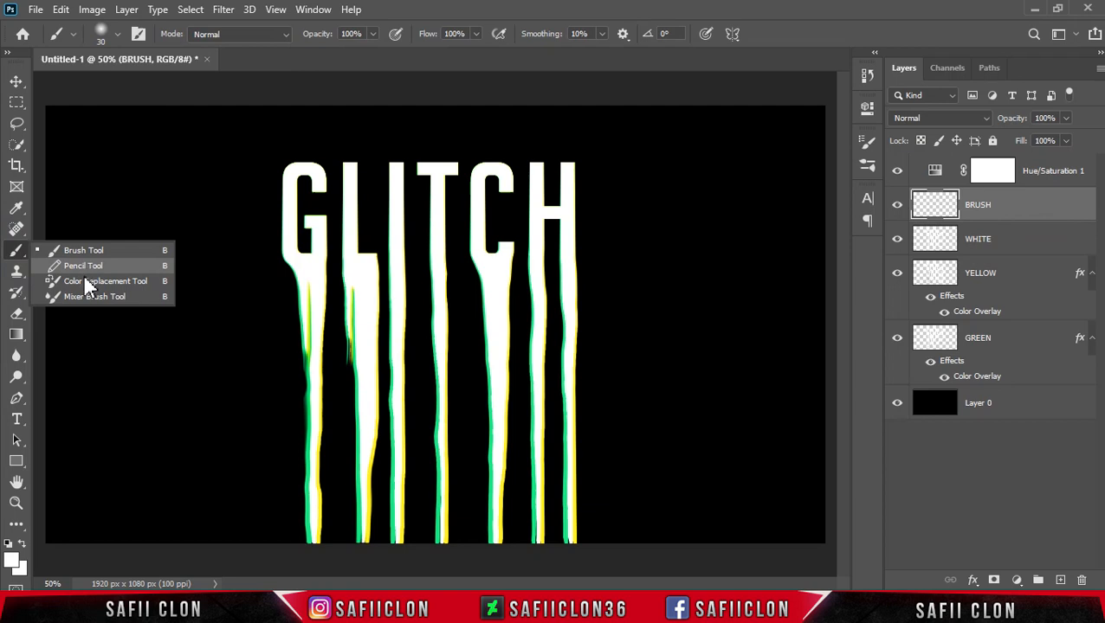
click(95, 297)
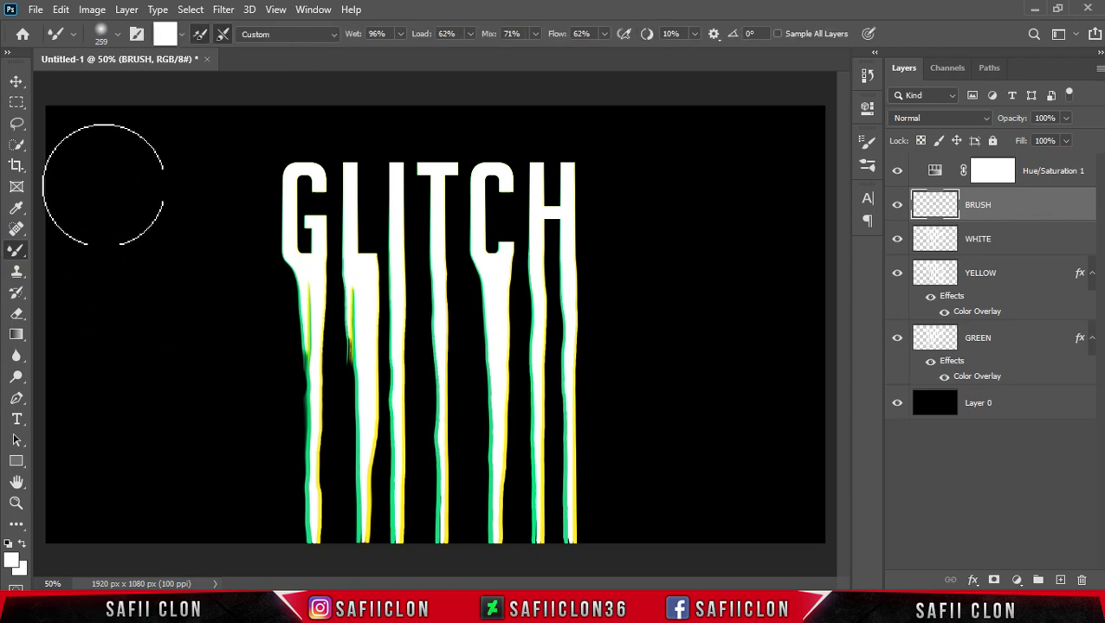
click(117, 35)
click(158, 220)
drag(172, 87, 174, 87)
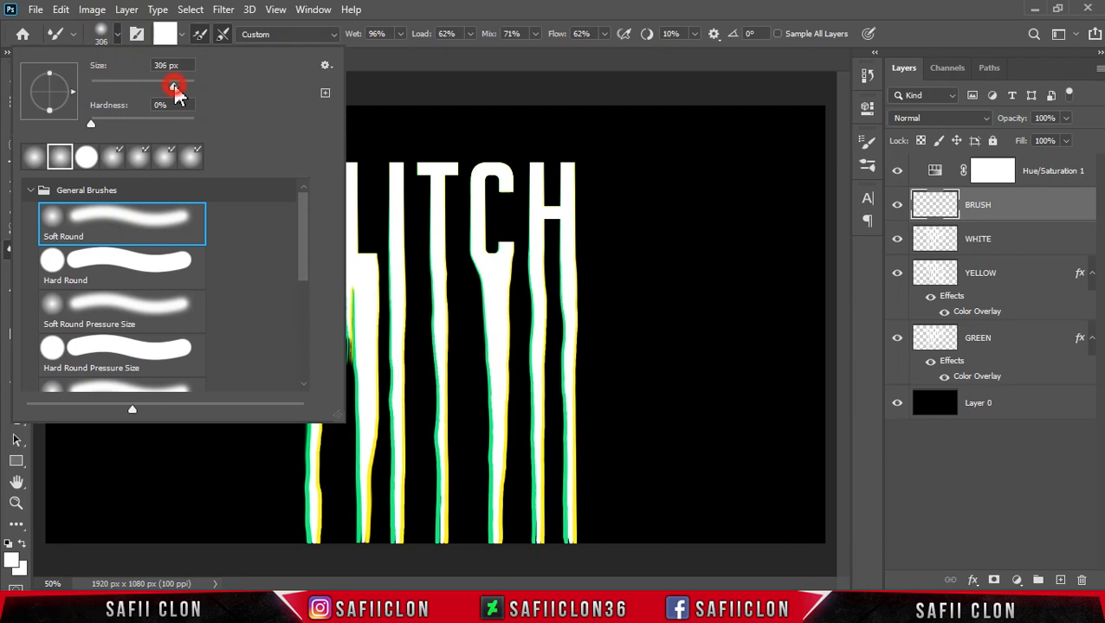
click(117, 38)
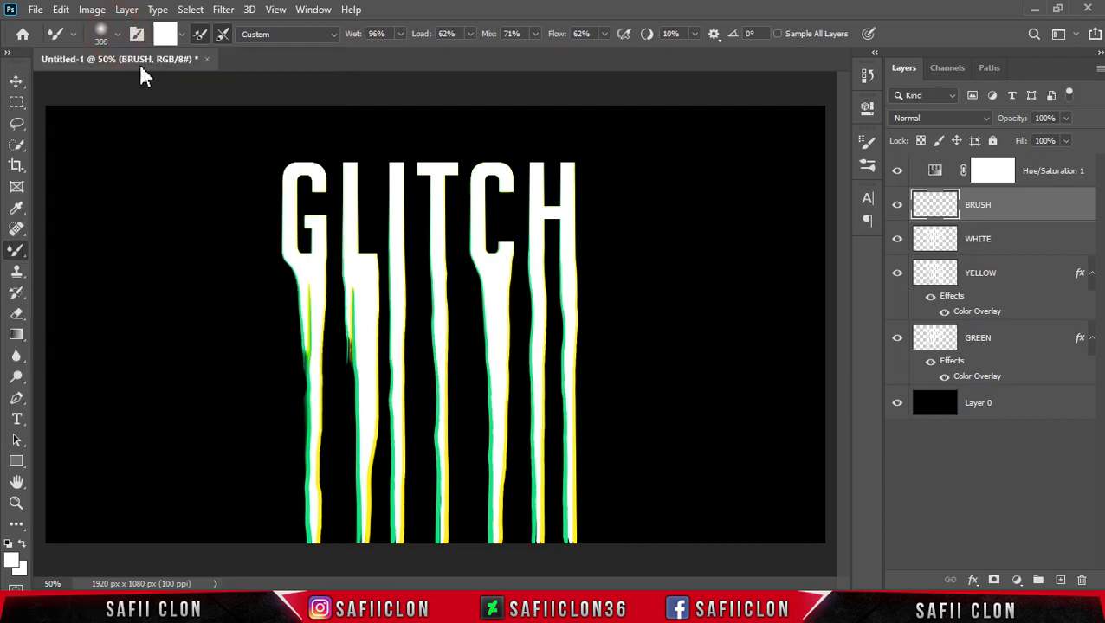
Clean the mixer brush and set Wet 98%, Load 100%, Mix 88%, Flow 99%, smoothing 0%, and enable Sample All Layers.
click(183, 35)
click(197, 72)
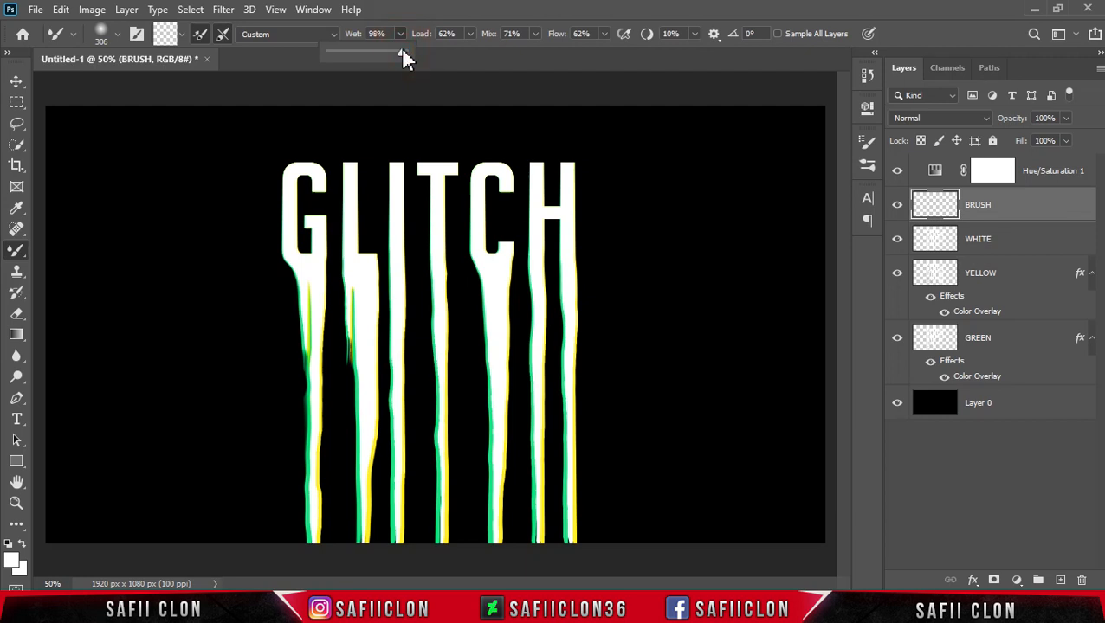
click(400, 34)
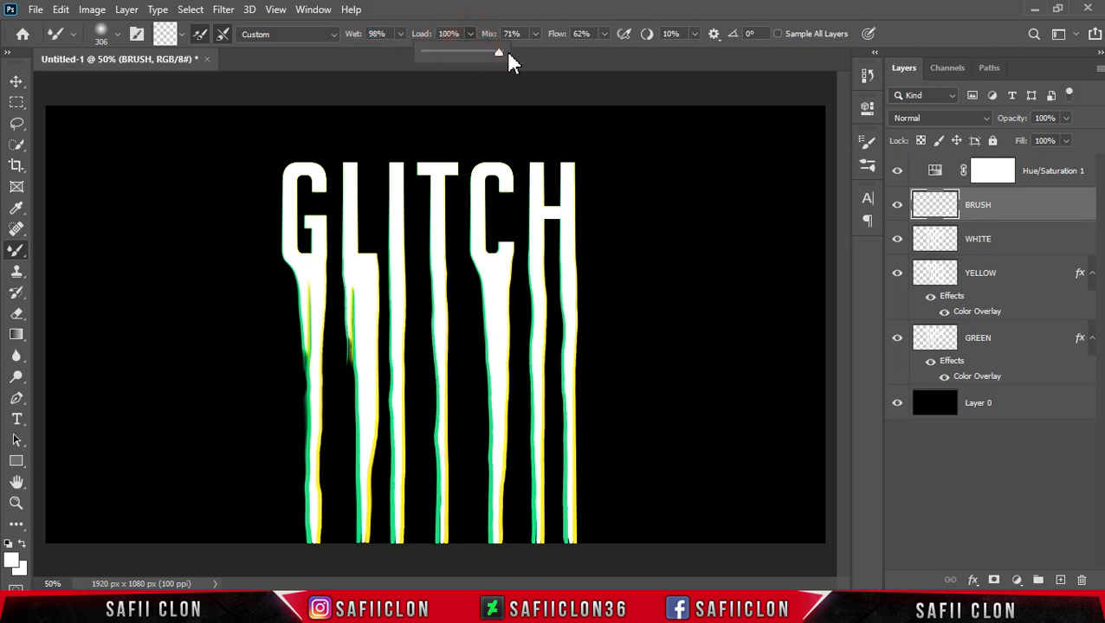
click(536, 35)
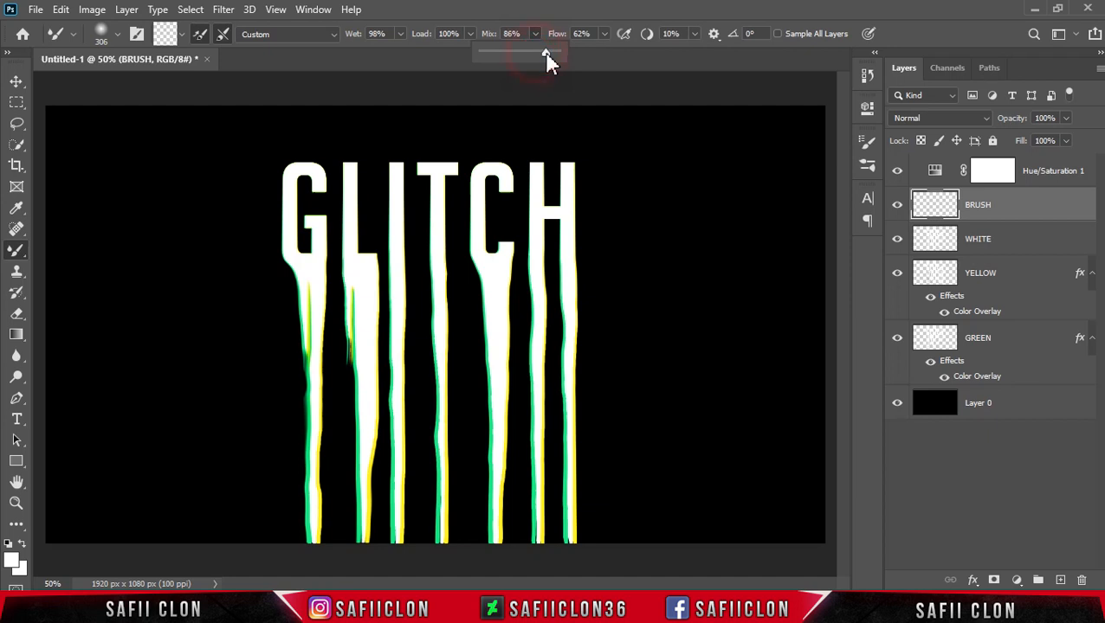
click(536, 36)
click(605, 34)
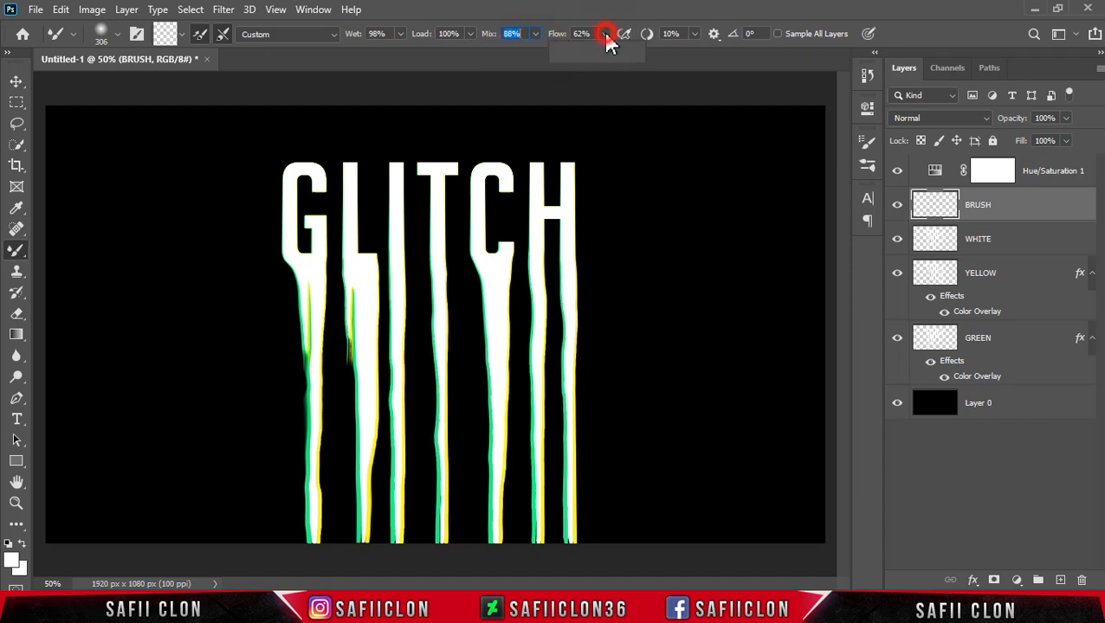
drag(606, 54, 634, 54)
click(695, 33)
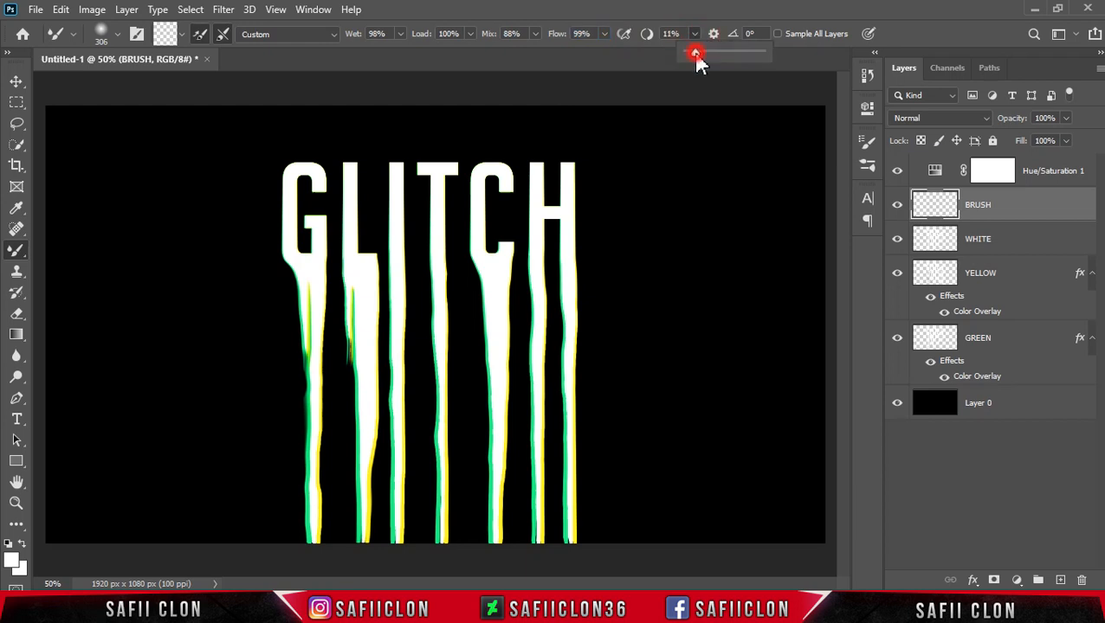
click(696, 37)
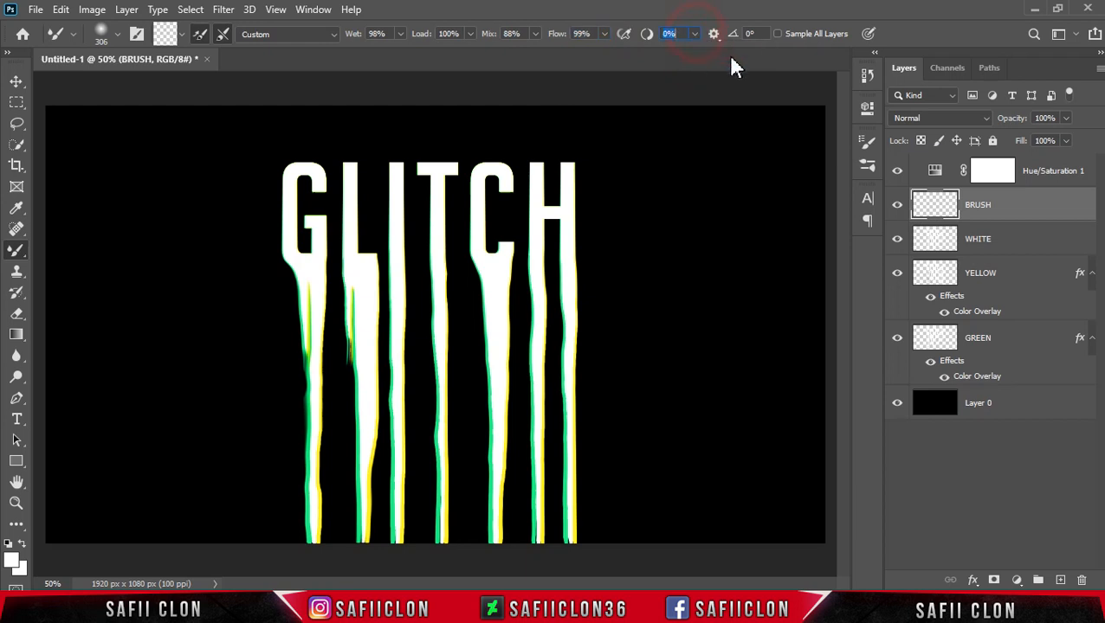
click(777, 33)
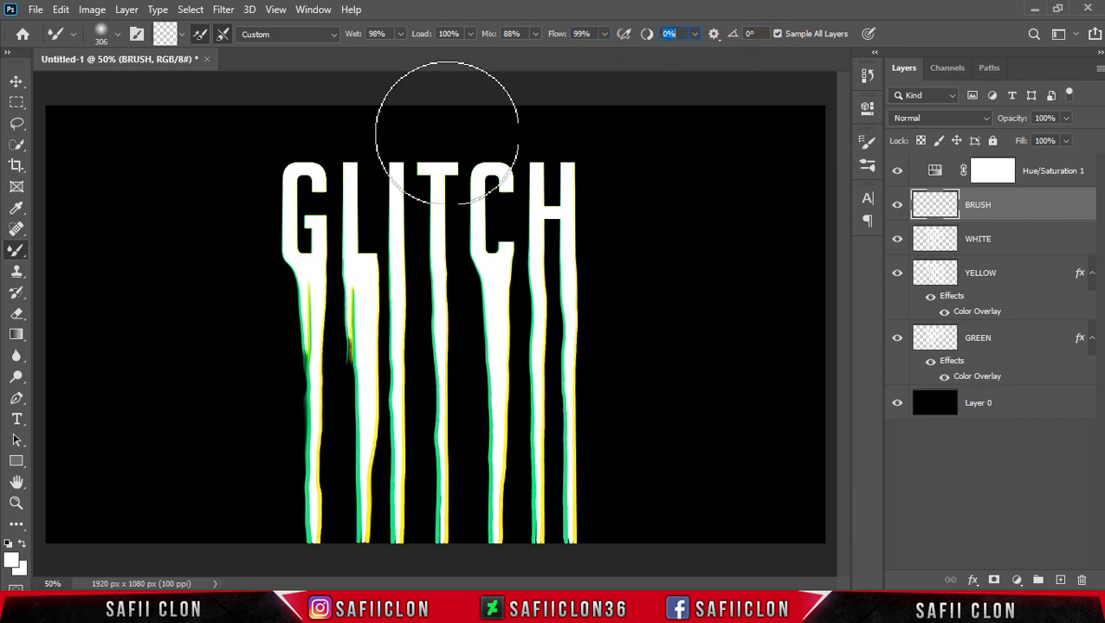
Open Brush Settings and turn off Spacing for the brush tip, then close the panel.
click(314, 12)
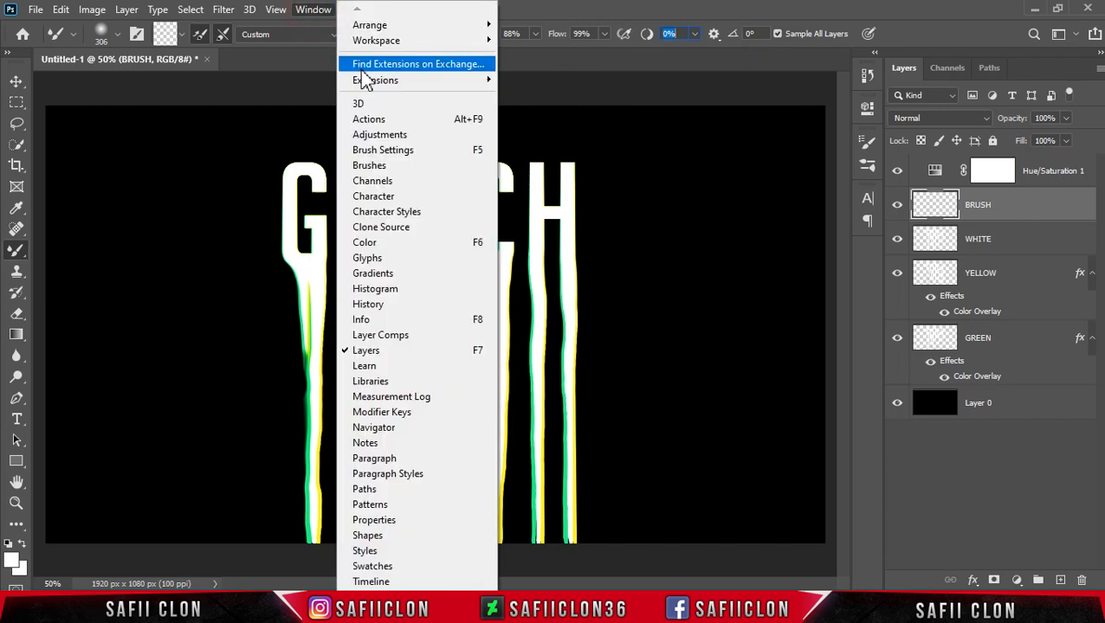
click(407, 152)
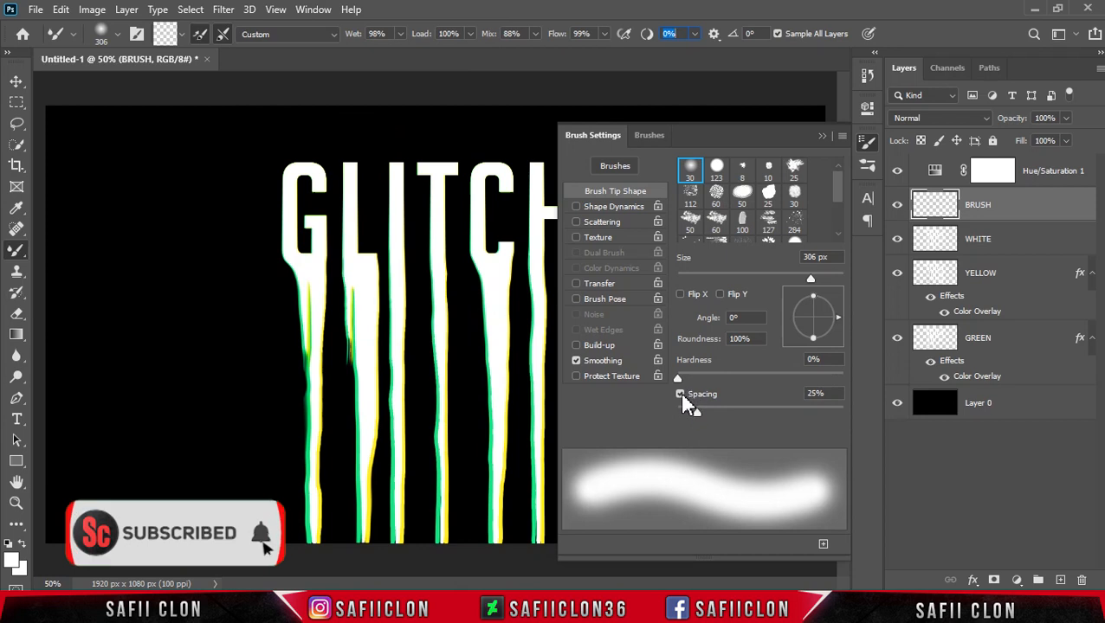
click(693, 397)
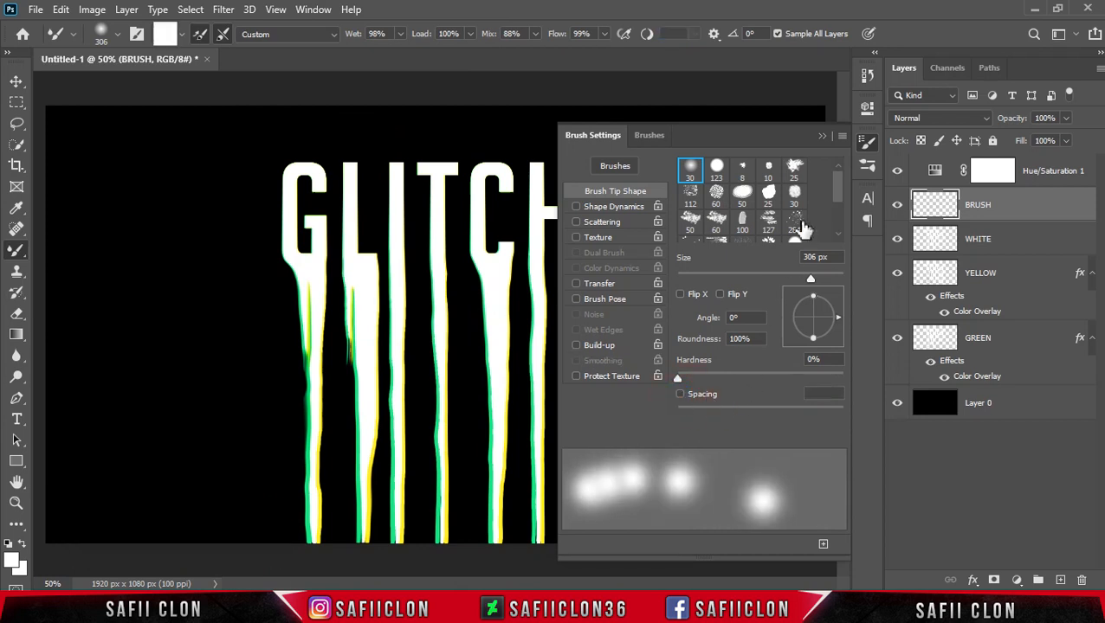
click(822, 138)
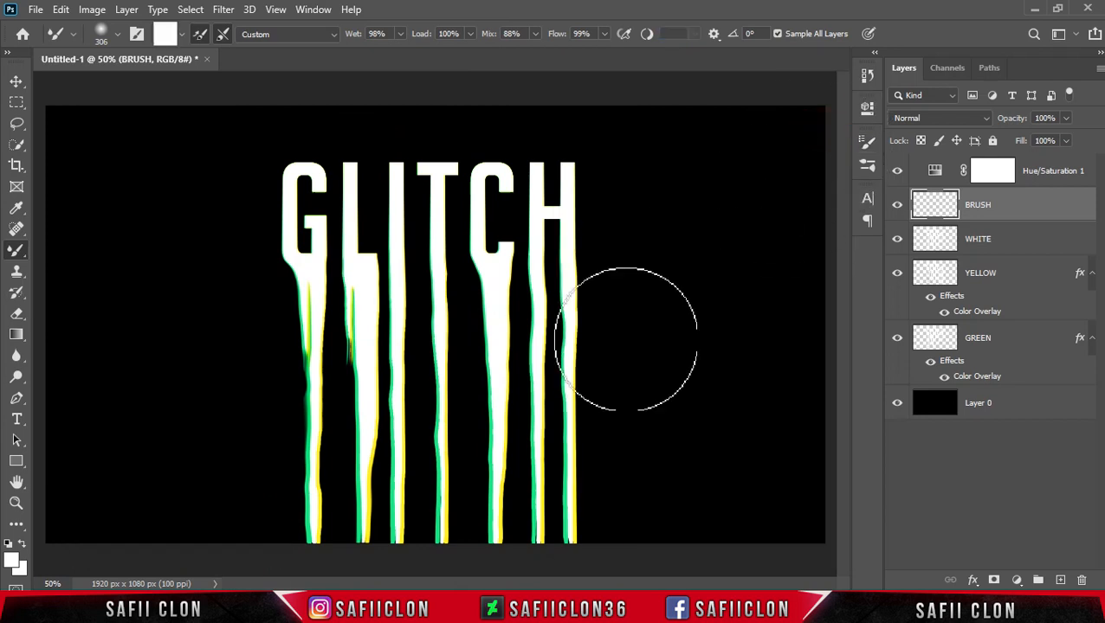
Enlarge the brush to 700 px, clean it, and smear the lower drips upward across the letters.
key(bracketright)
key(bracketright)
key(bracketright)
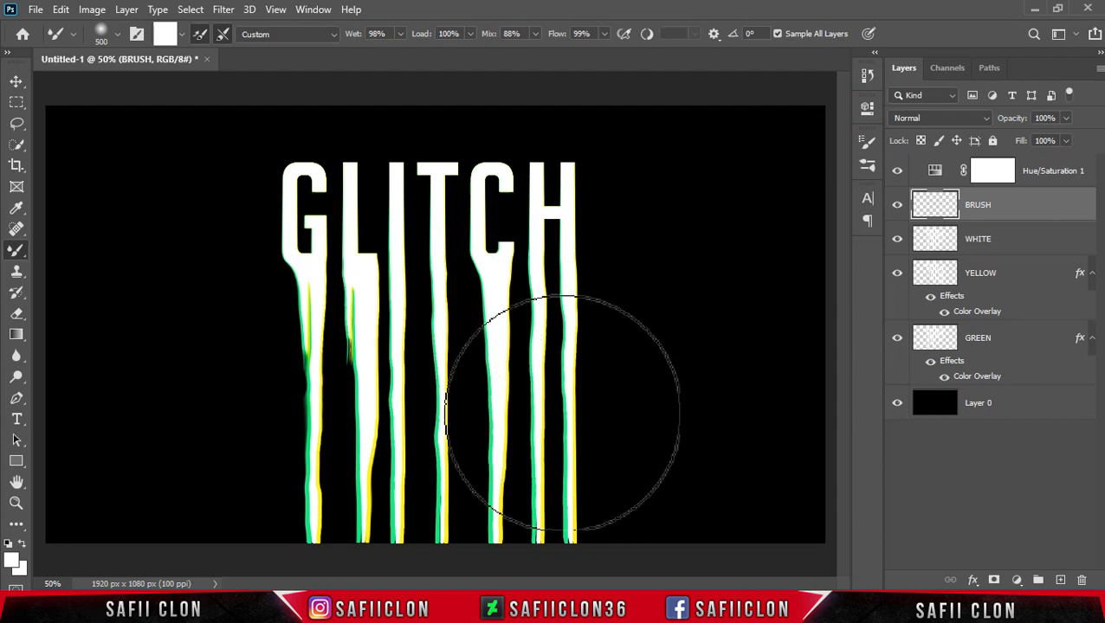
key(bracketright)
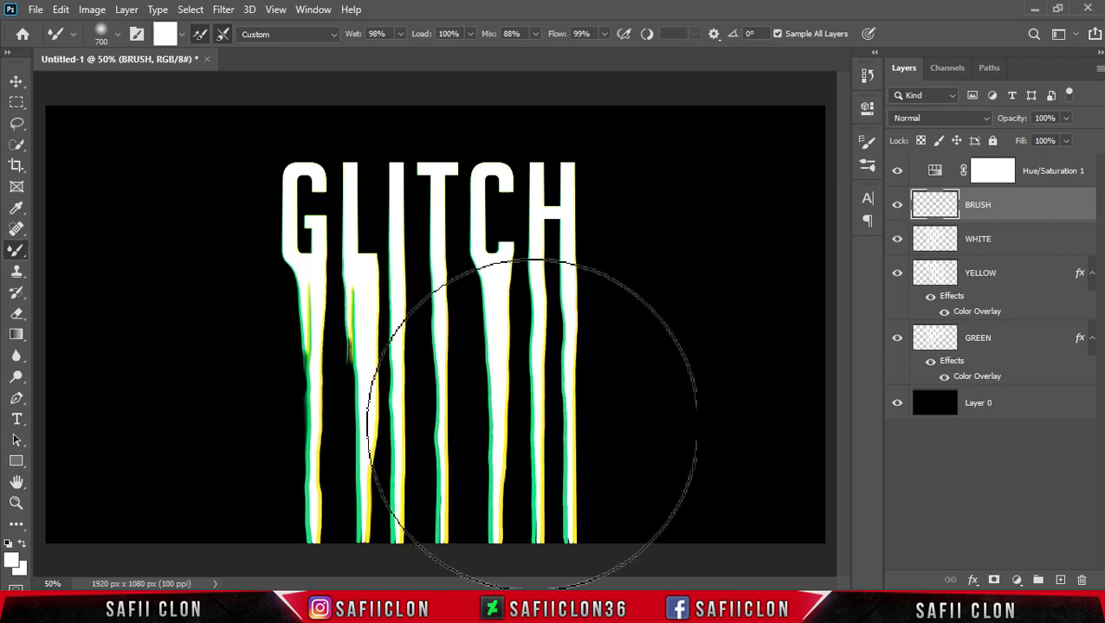
click(183, 36)
click(193, 67)
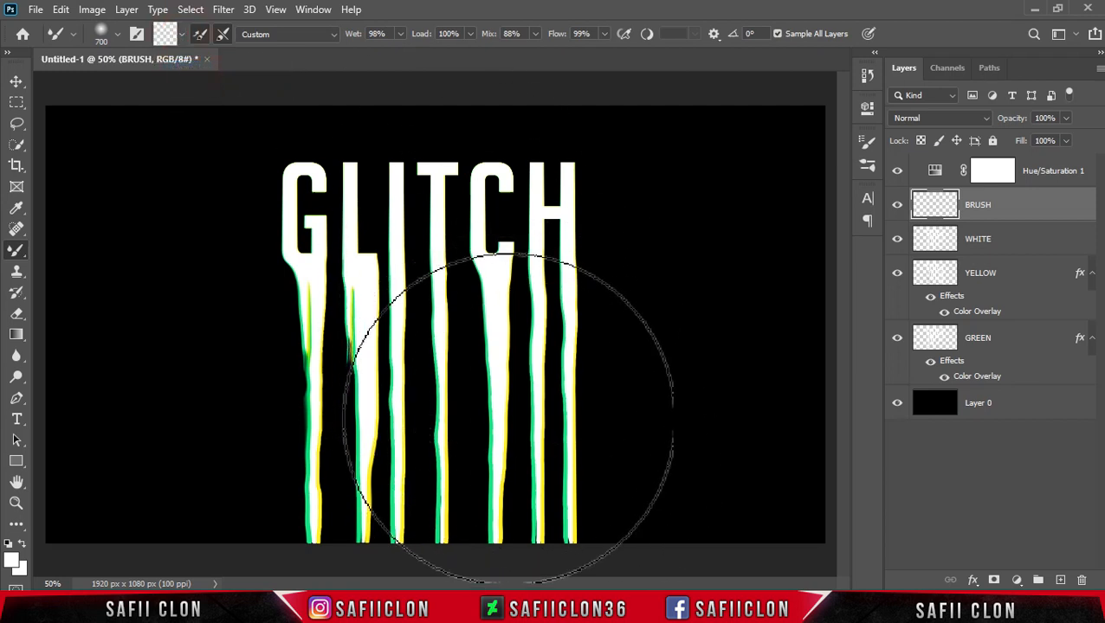
drag(506, 423, 509, 428)
mouse_move(349, 485)
mouse_down()
mouse_move(348, 474)
mouse_move(342, 485)
mouse_move(301, 468)
mouse_move(313, 320)
mouse_move(297, 311)
mouse_move(394, 346)
mouse_up()
Reduce the brush to 250 px and smear the top edges of the H and G, cleaning the brush before each stroke.
key(ctrl+plus)
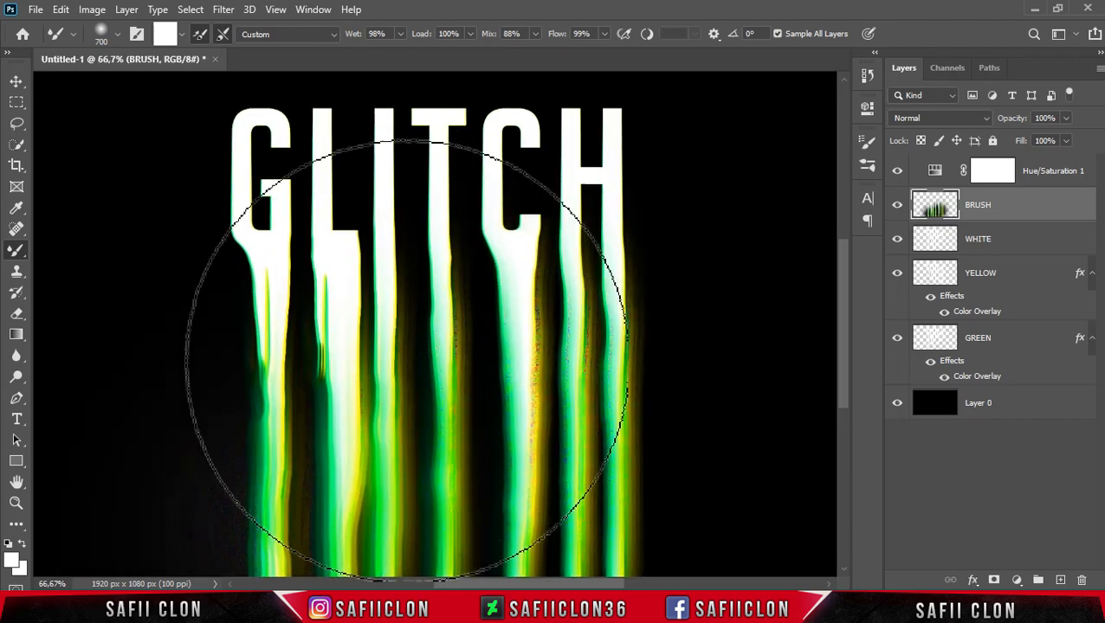
scroll(407, 364, up, 3)
key(bracketleft)
key(bracketleft)
key(bracketleft)
key(bracketleft)
key(bracketleft)
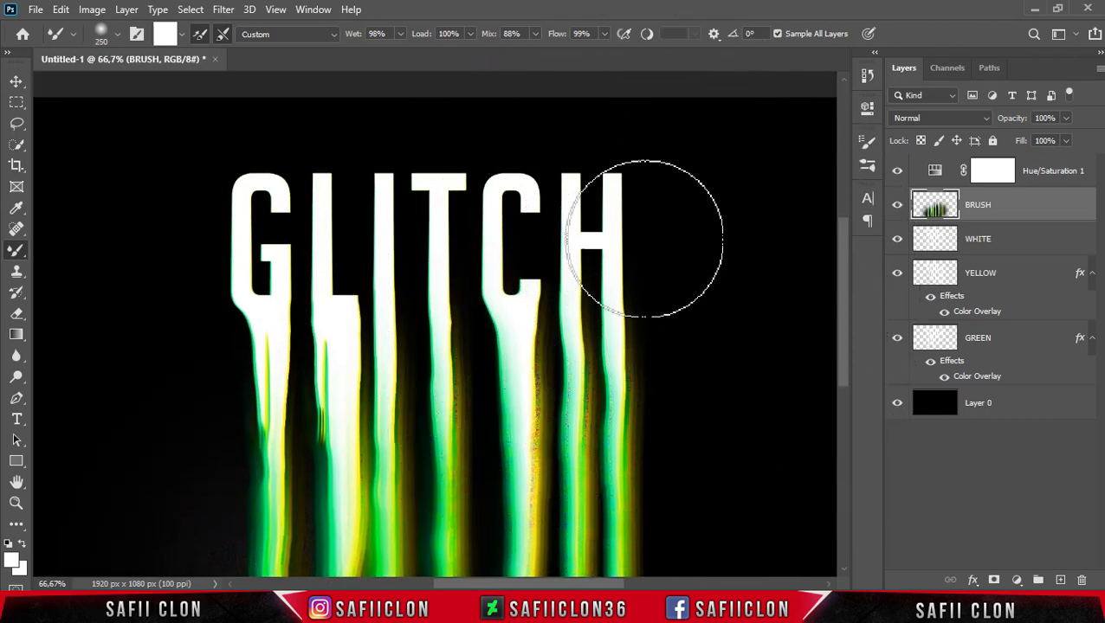
click(182, 36)
click(190, 69)
drag(615, 249, 625, 245)
click(181, 35)
click(192, 69)
drag(227, 185, 224, 176)
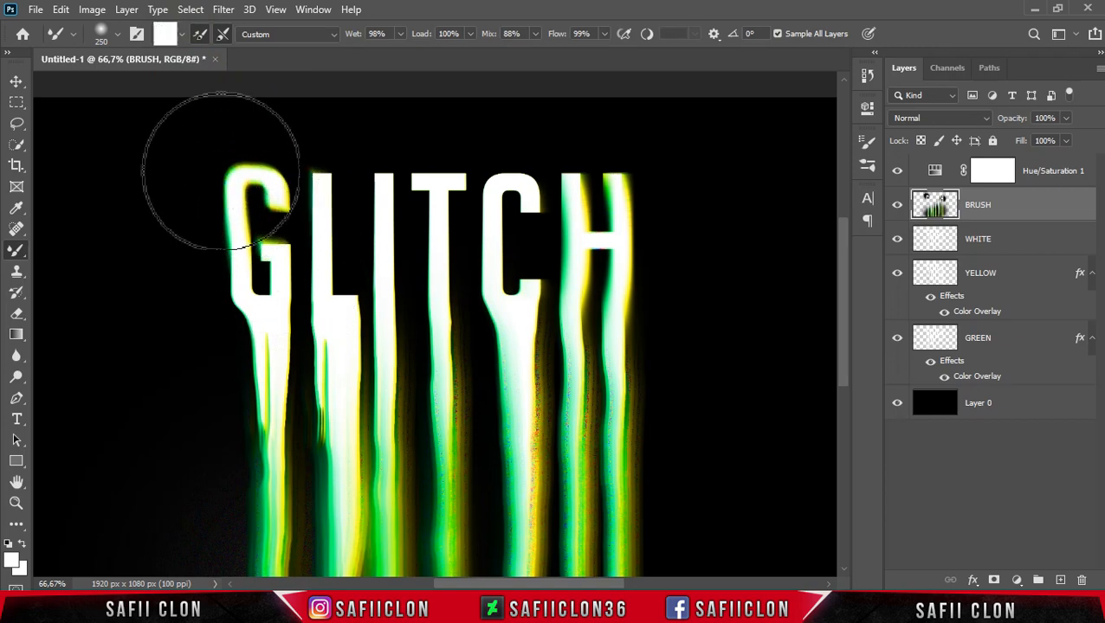
click(181, 35)
click(183, 69)
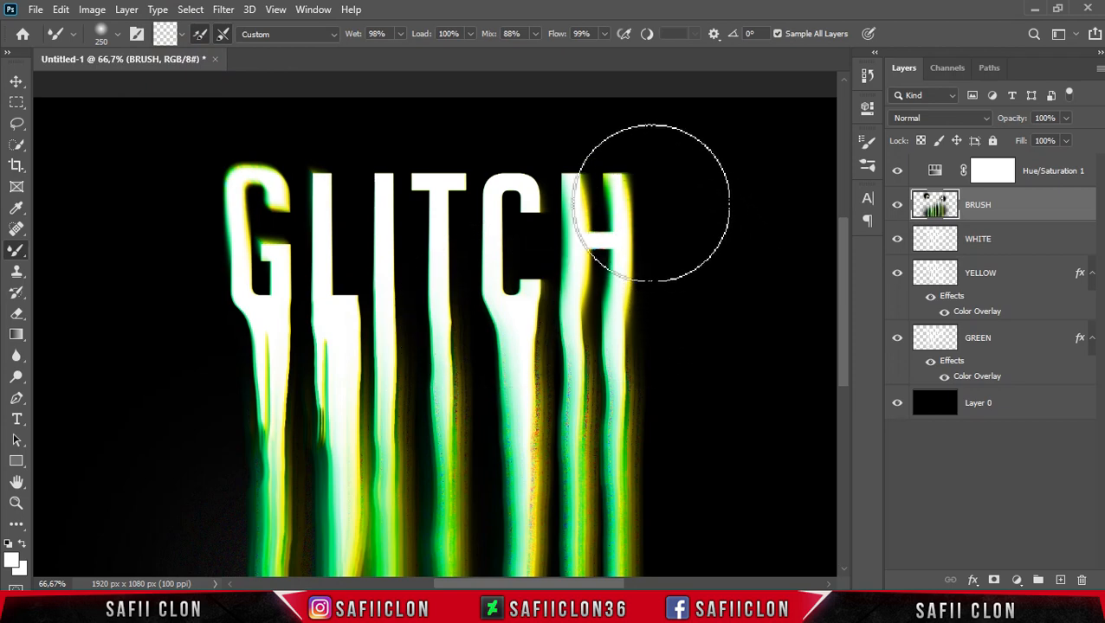
click(626, 182)
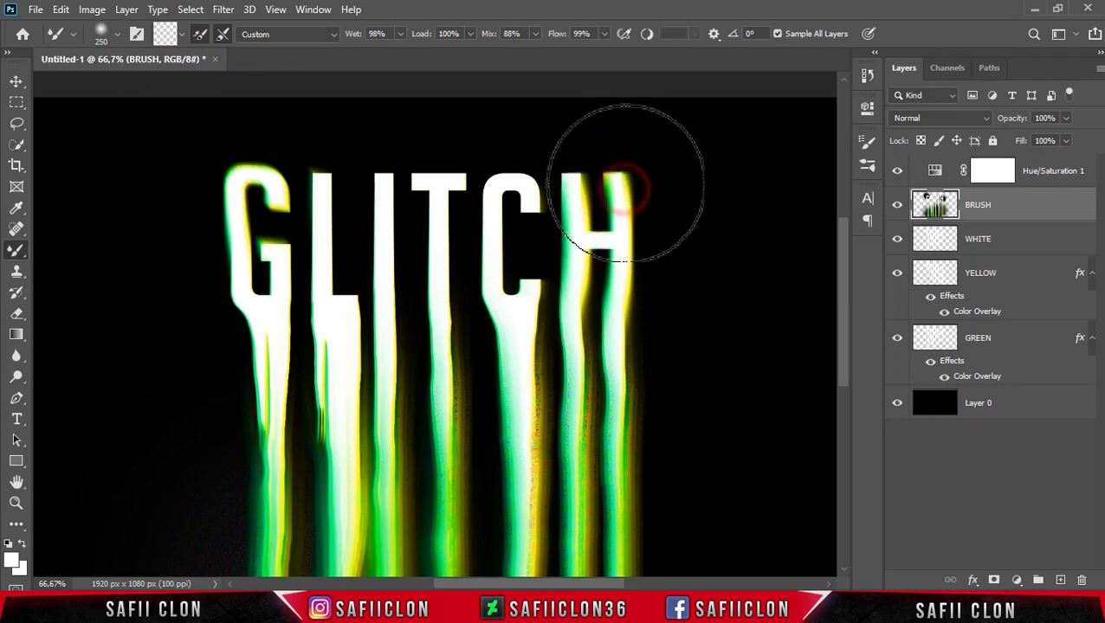
mouse_move(625, 181)
mouse_down()
mouse_move(608, 177)
mouse_move(629, 173)
mouse_up()
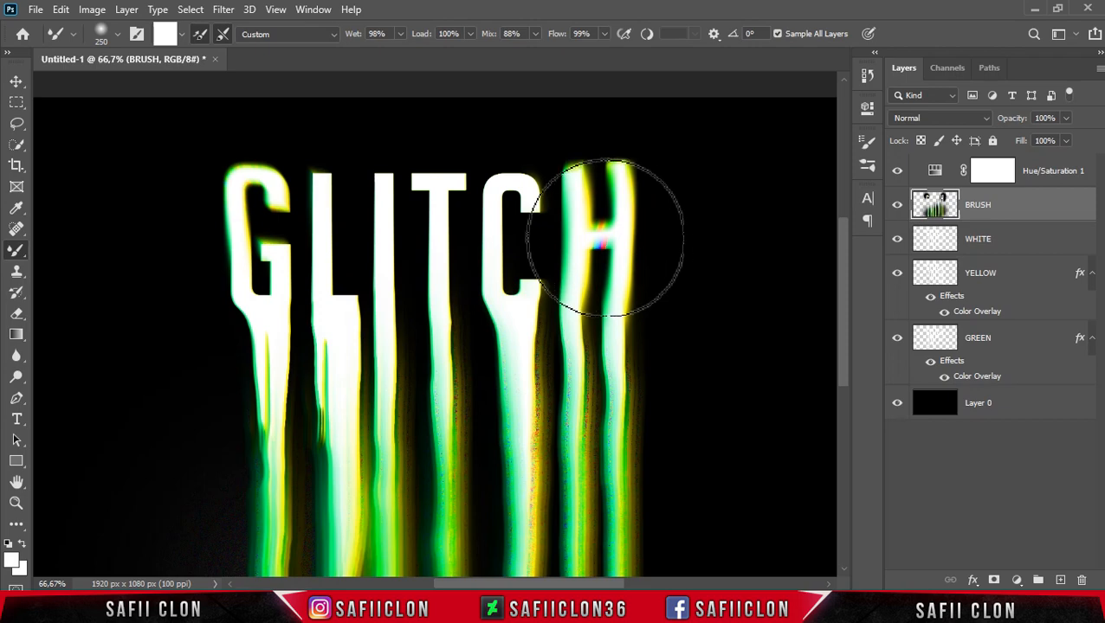
Clean the brush, set it to 300 px, and try smearing across the top of the I and T, undoing it.
click(179, 35)
click(192, 54)
click(179, 34)
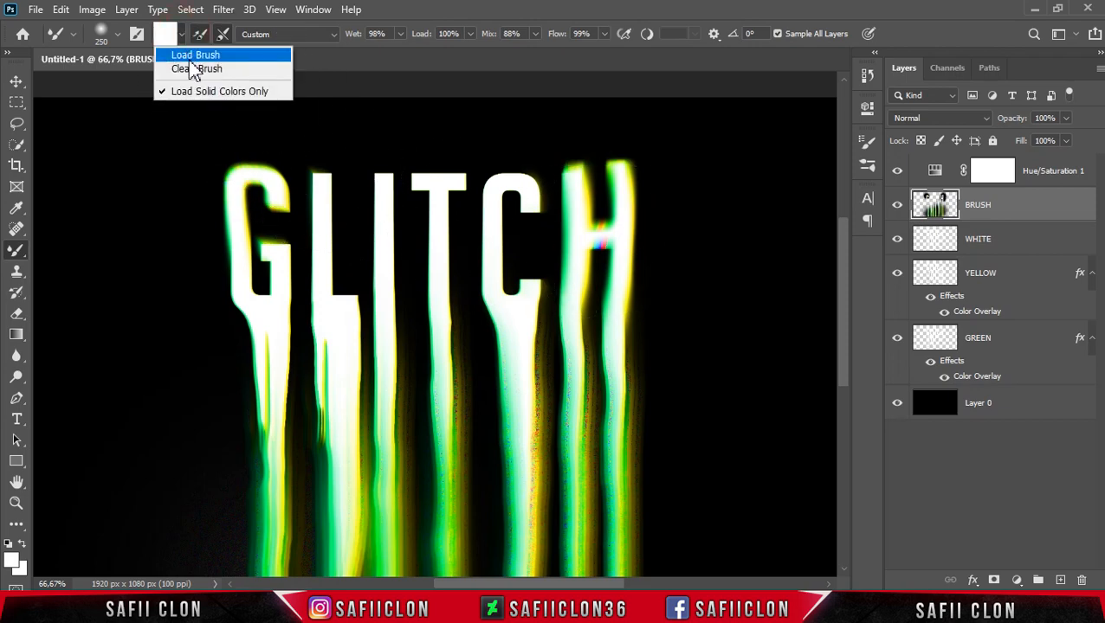
click(195, 68)
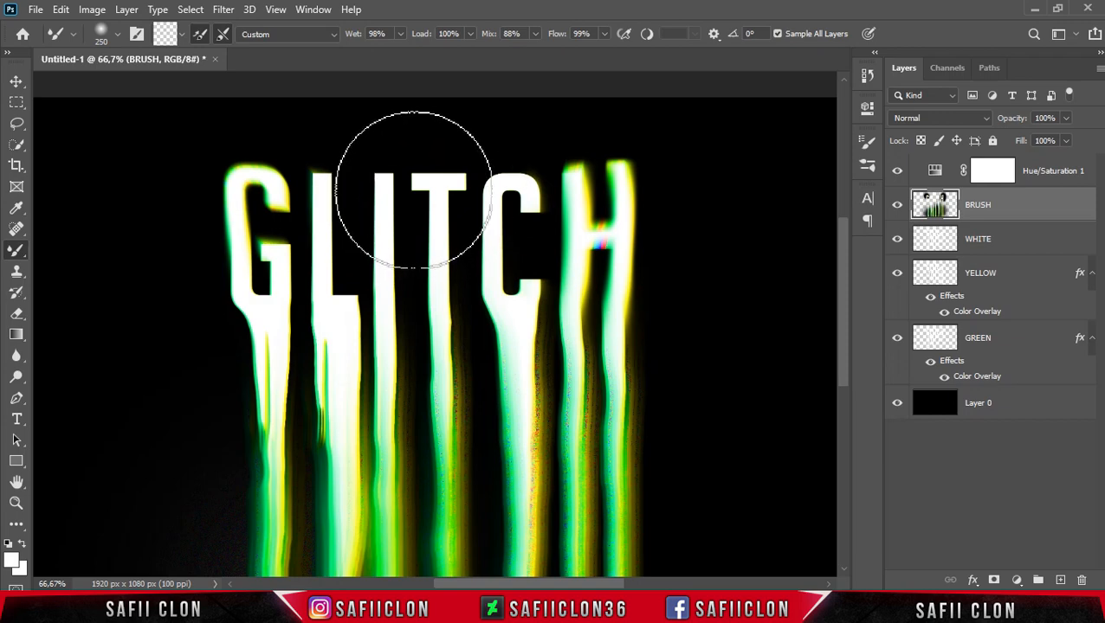
key(bracketright)
key(bracketright)
key(bracketright)
key(bracketleft)
key(bracketleft)
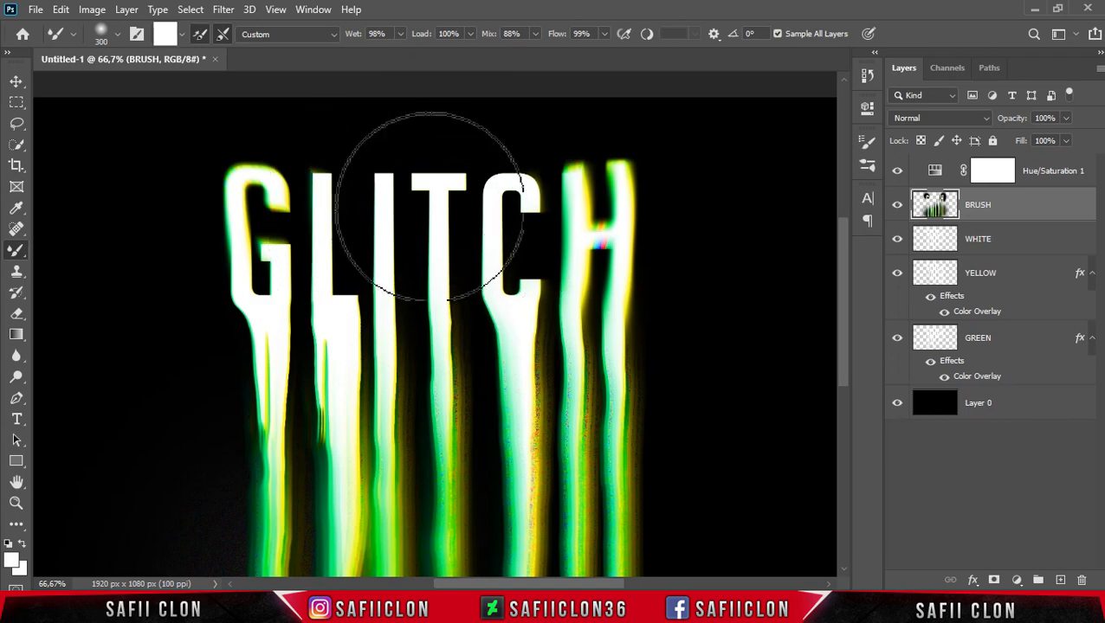
drag(432, 196, 439, 190)
key(ctrl+z)
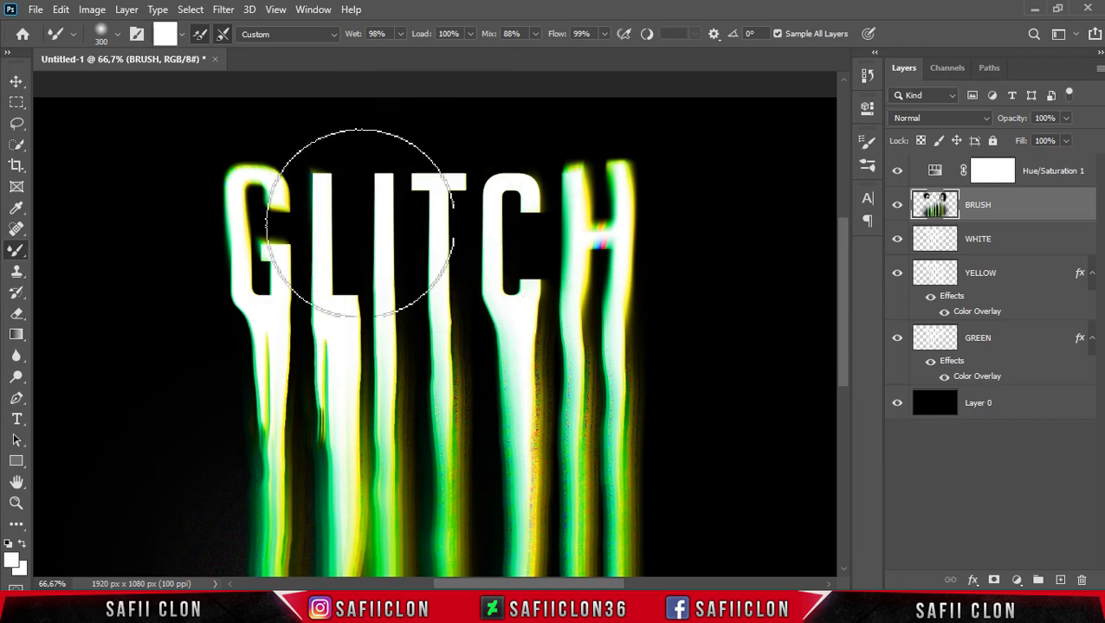
Try smearing diagonally across the L and I with a clean brush, then undo the stroke.
click(181, 34)
click(199, 69)
drag(472, 243, 463, 243)
drag(352, 244, 418, 286)
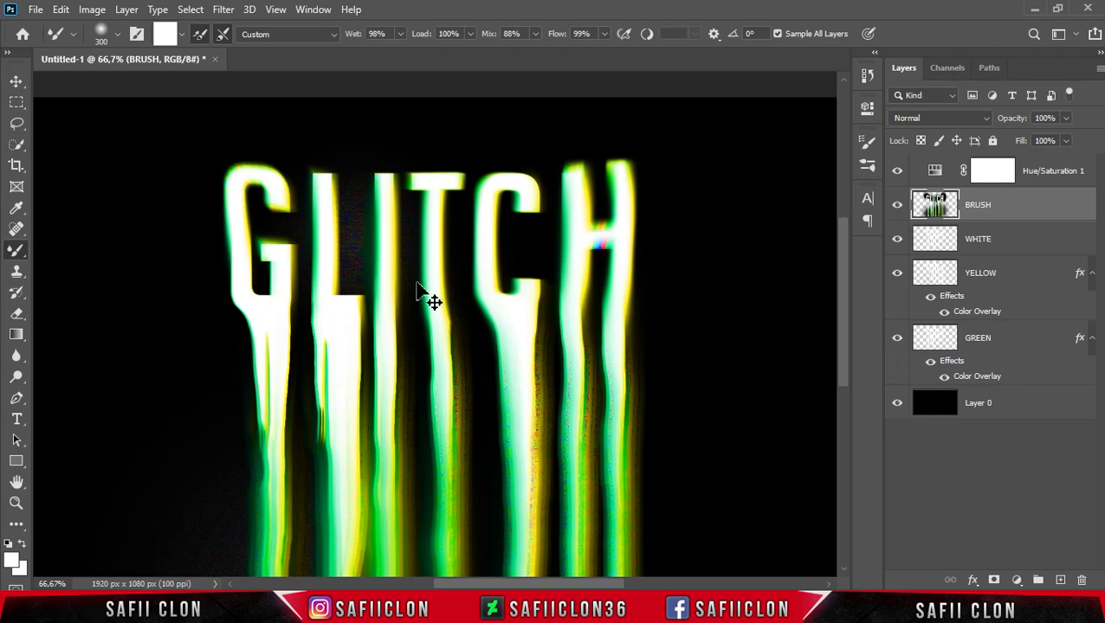
key(ctrl+z)
Clean the brush and smudge the top of the L slightly.
click(182, 34)
click(187, 69)
drag(344, 238, 349, 238)
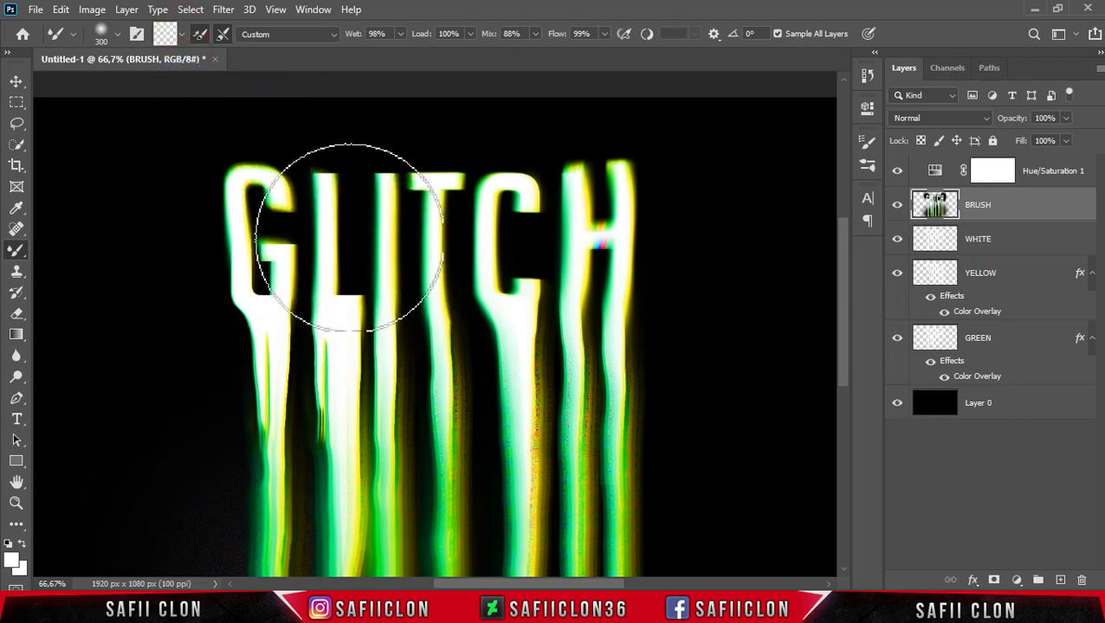
Smear the G's lower left edge outward toward the lower left, undoing the first attempt.
click(182, 34)
click(187, 69)
mouse_move(278, 389)
mouse_down()
mouse_move(235, 339)
mouse_move(232, 355)
mouse_up()
key(ctrl+z)
click(182, 34)
click(187, 68)
drag(210, 327, 158, 381)
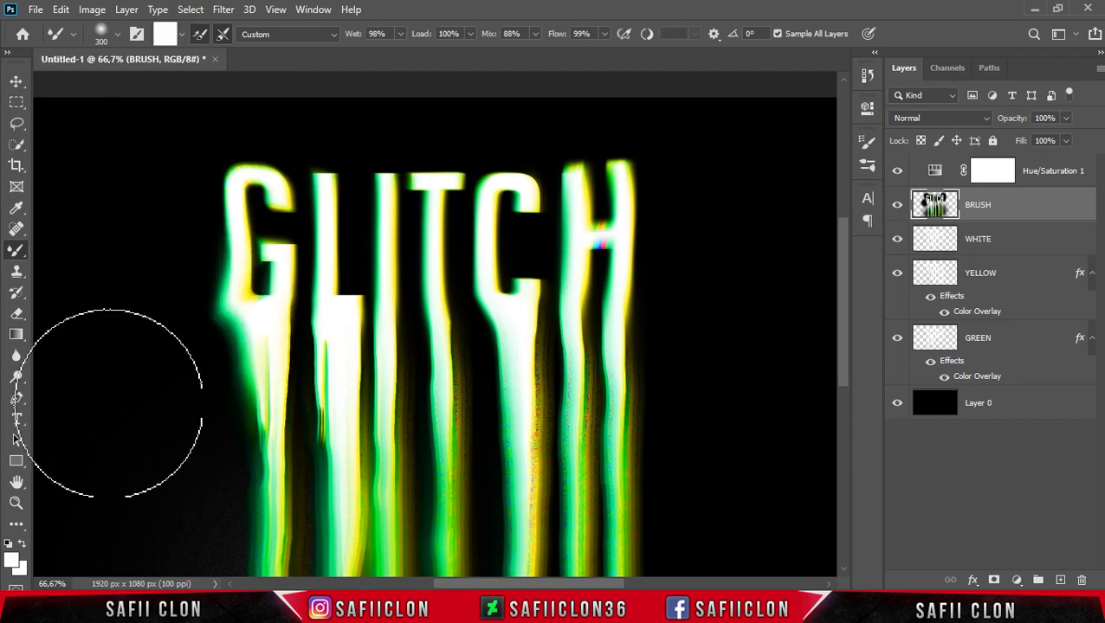
Try smearing the H's right side outward with a clean brush, then undo it.
click(182, 33)
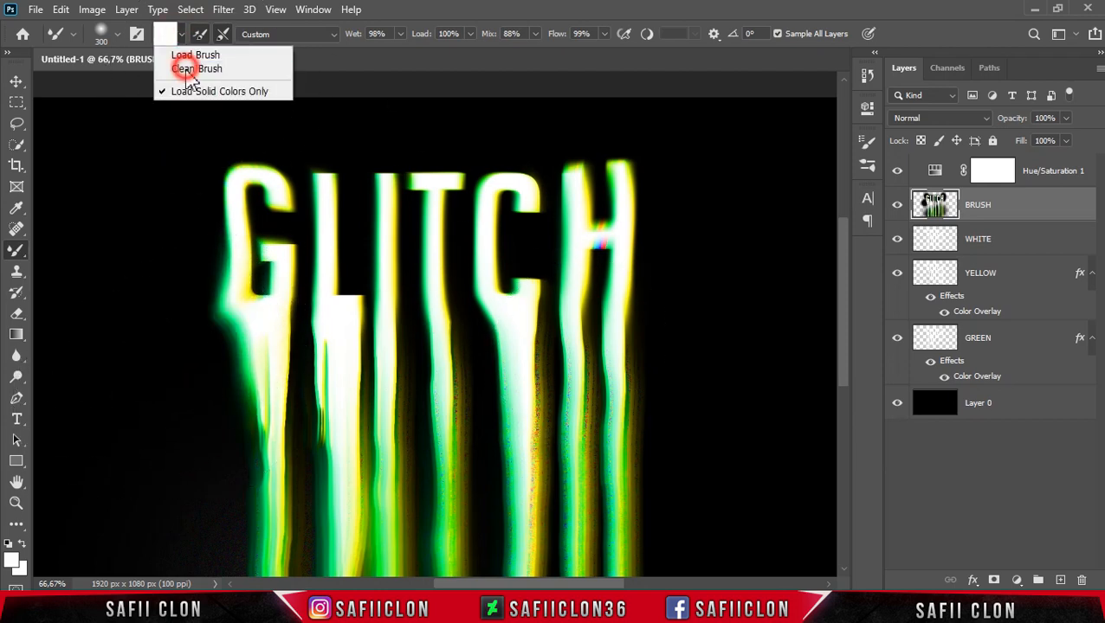
click(180, 68)
mouse_move(669, 255)
mouse_down()
mouse_move(721, 251)
mouse_move(696, 253)
mouse_move(727, 271)
mouse_move(733, 313)
mouse_up()
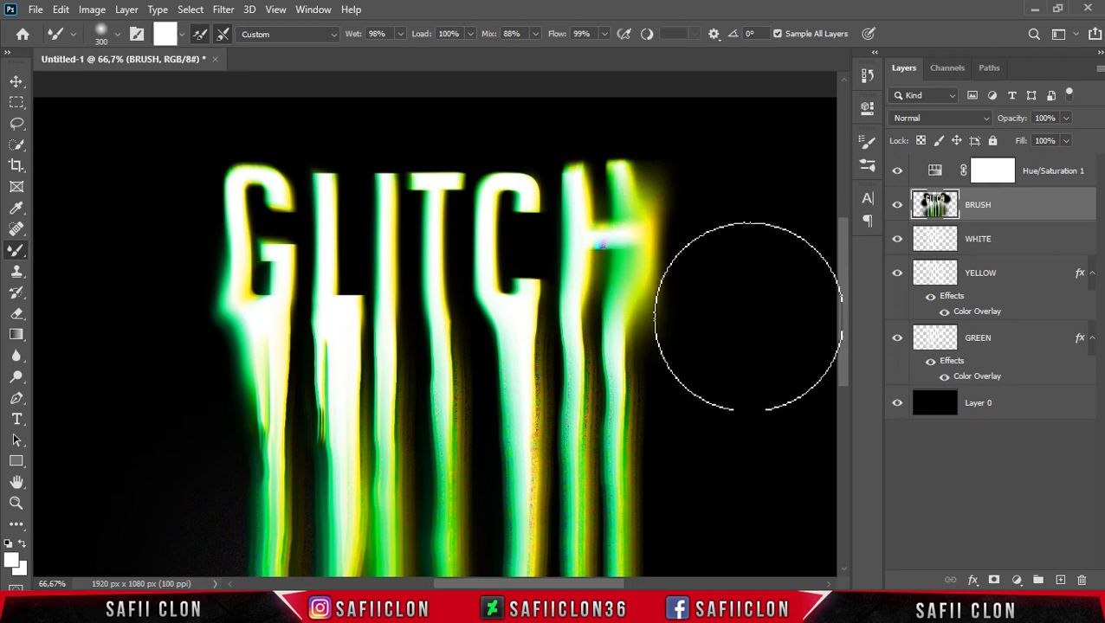
key(ctrl+z)
Clean the brush and smear the top right of the H outward to the right.
click(181, 34)
click(198, 69)
scroll(697, 397, down, 2)
scroll(697, 397, down, 1)
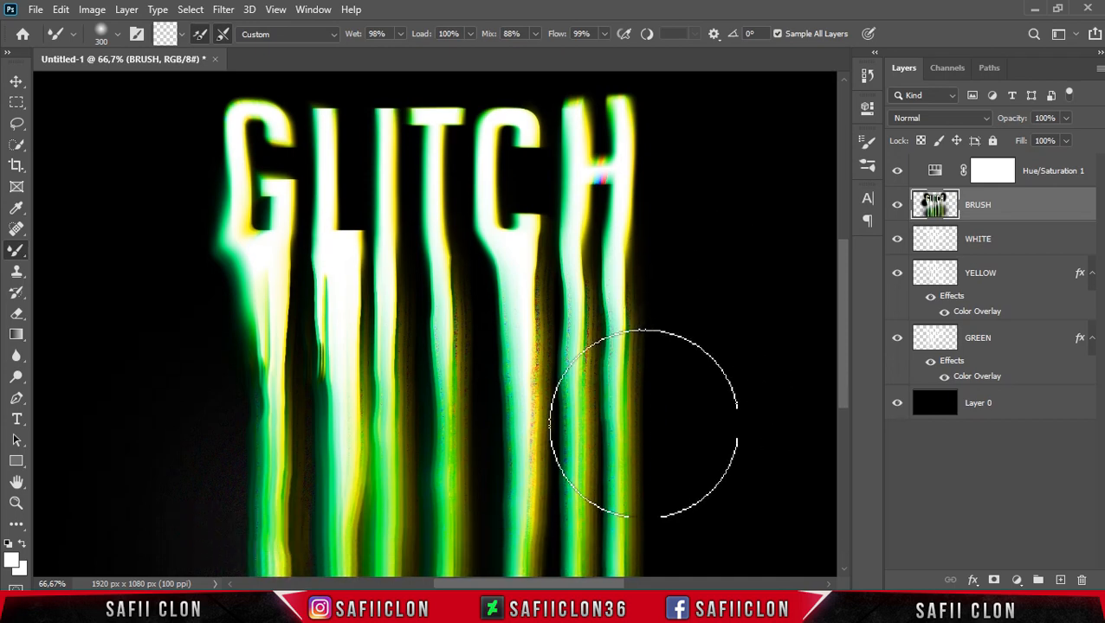
click(183, 34)
click(186, 70)
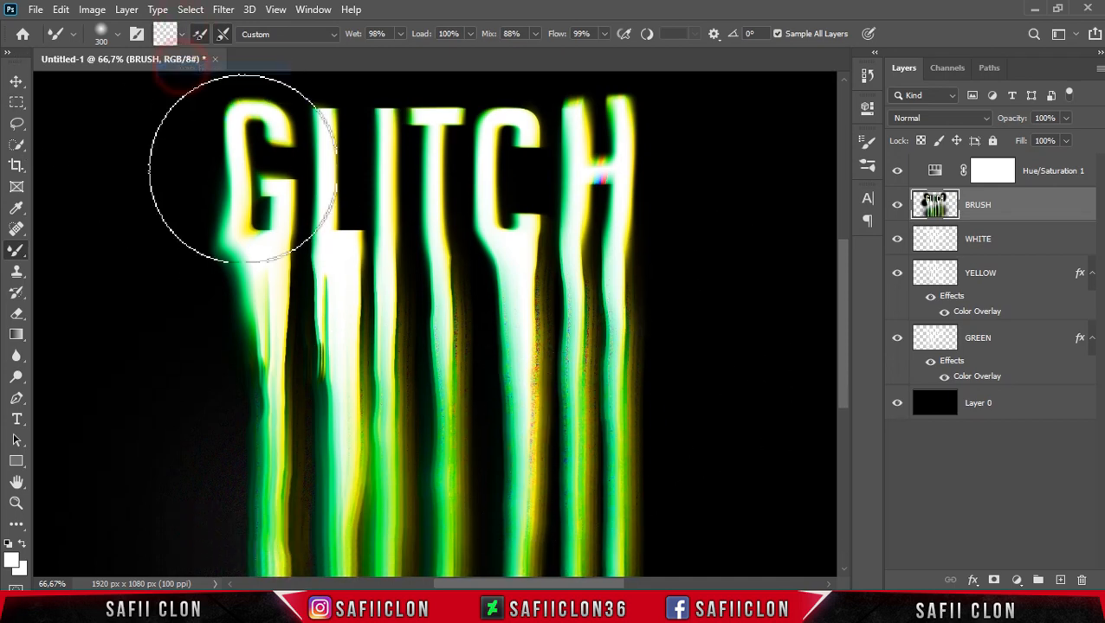
drag(658, 183, 695, 184)
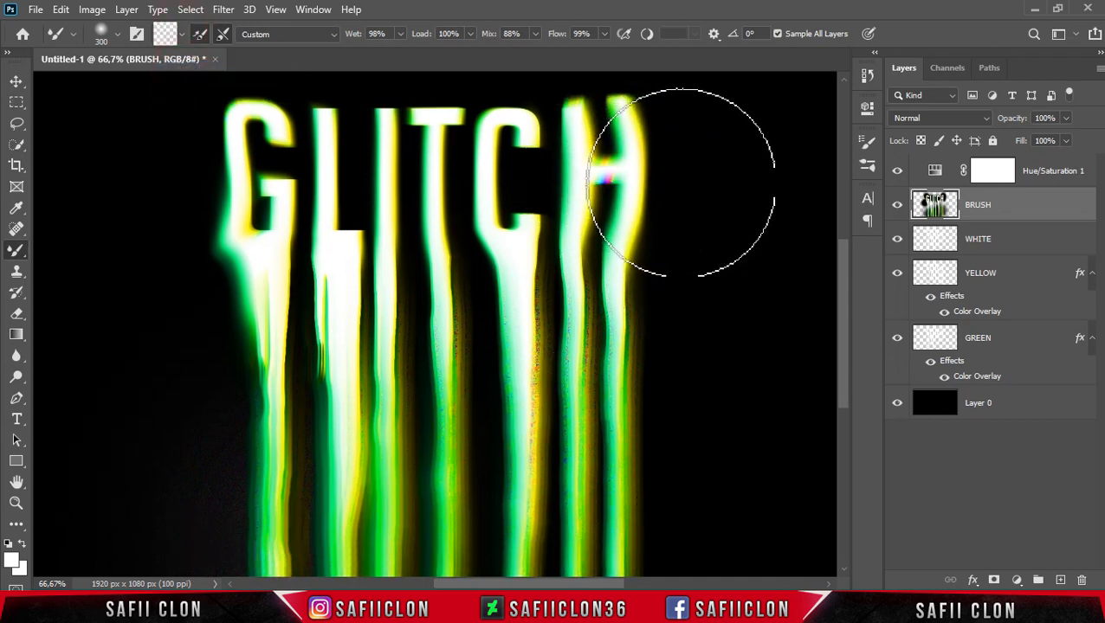
Clean the brush, smear the top left of the G leftward, and dab the drip below the T.
click(183, 34)
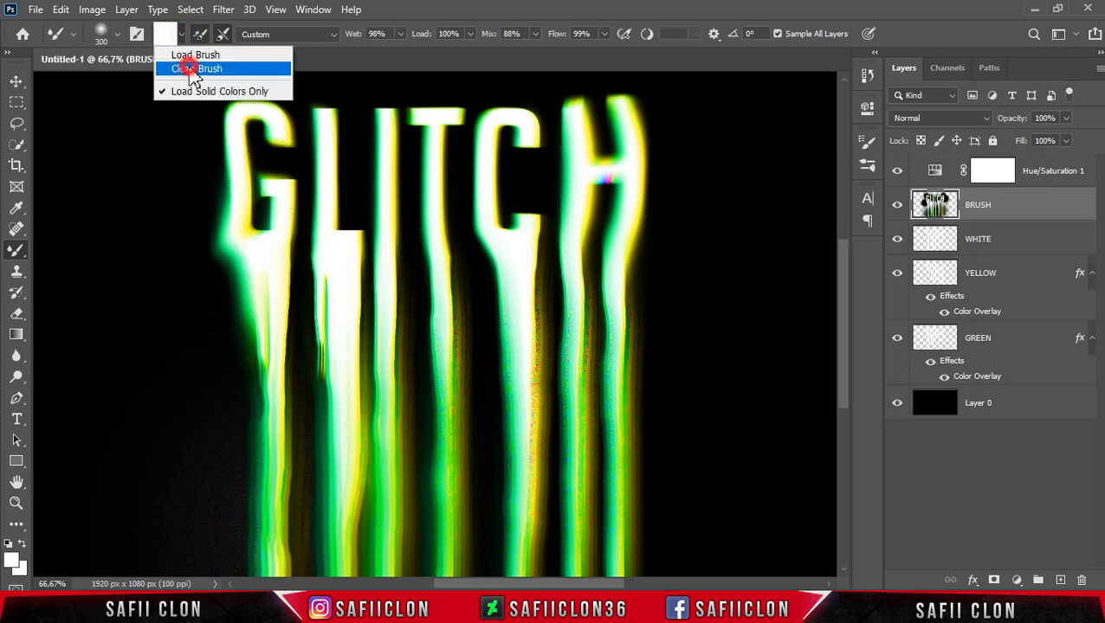
click(187, 70)
drag(212, 168, 185, 170)
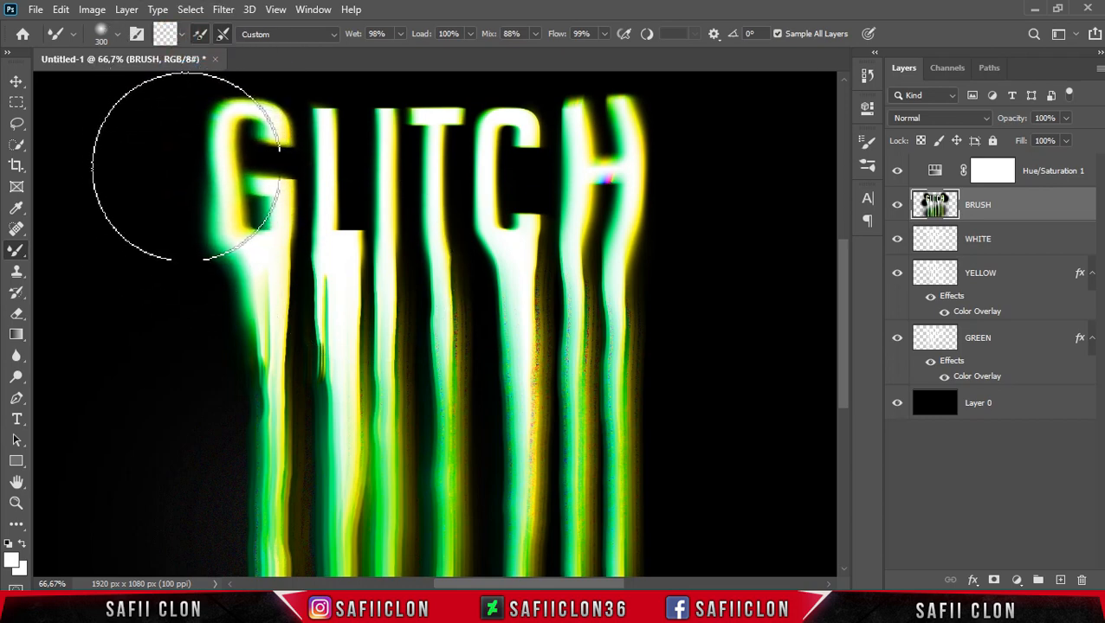
click(469, 299)
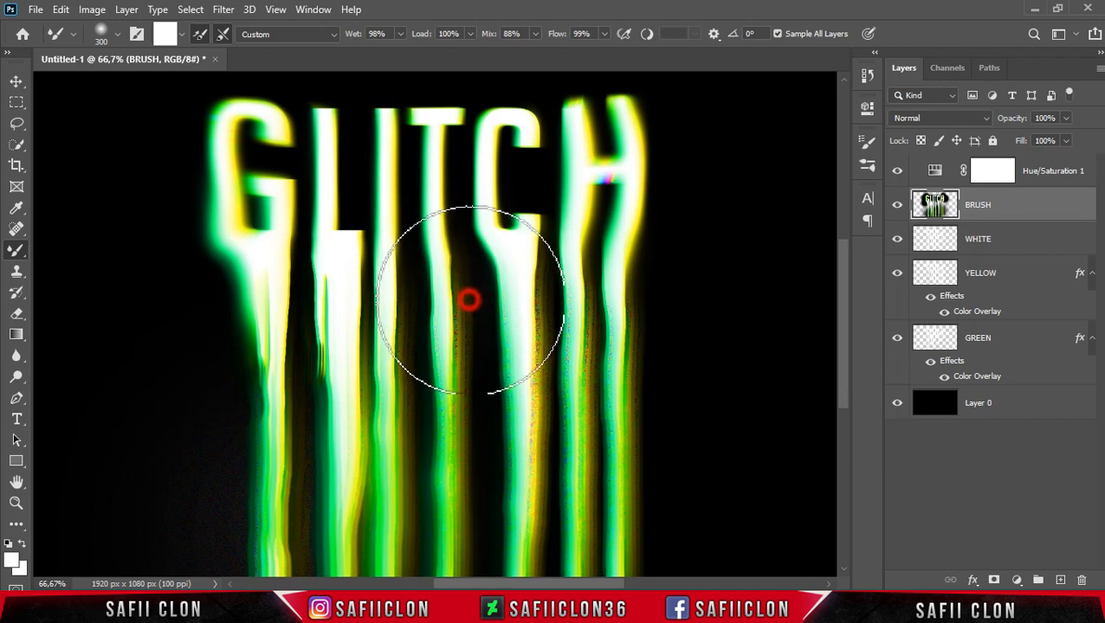
Undo the last smear and group the BRUSH and Hue/Saturation 1 layers into a new group.
key(ctrl+z)
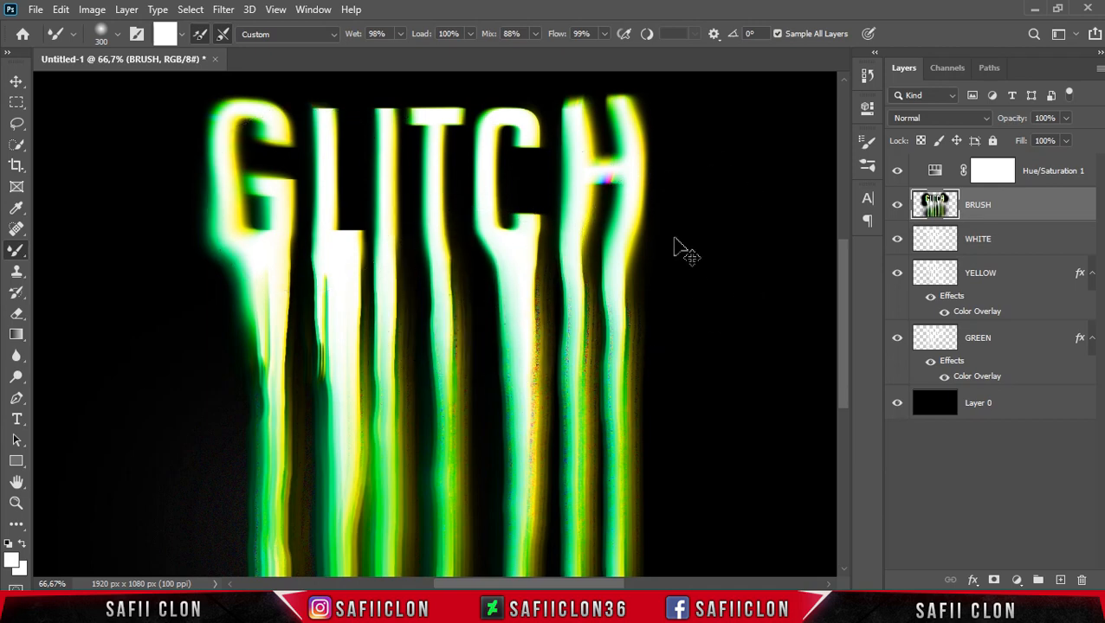
key(ctrl+minus)
key(ctrl+minus)
key(ctrl+minus)
key(ctrl+plus)
key(ctrl+plus)
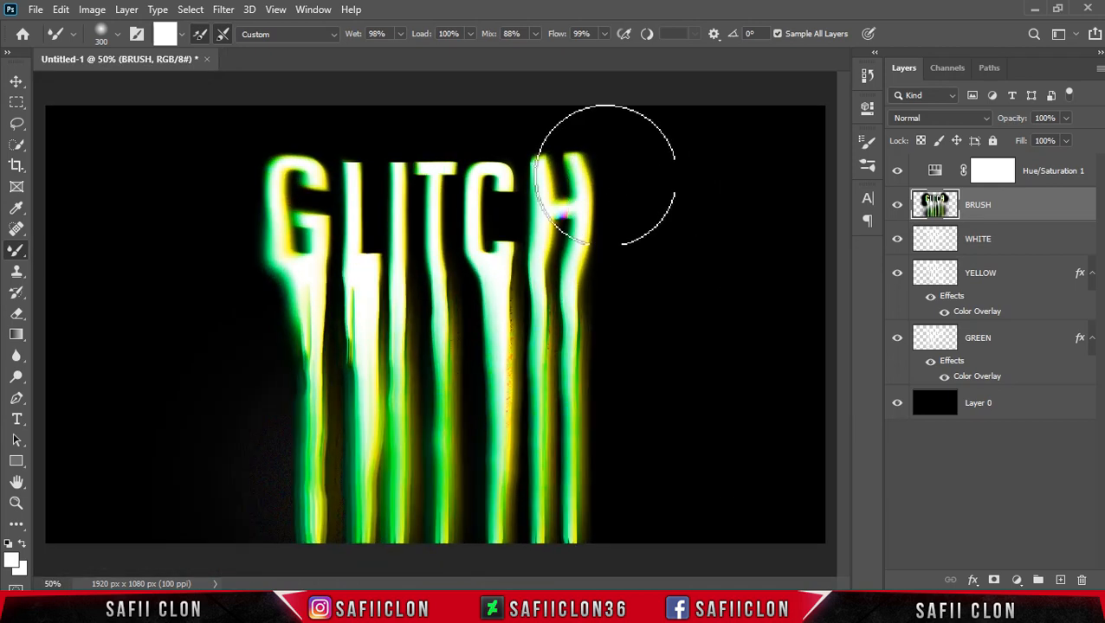
shift+click(1042, 173)
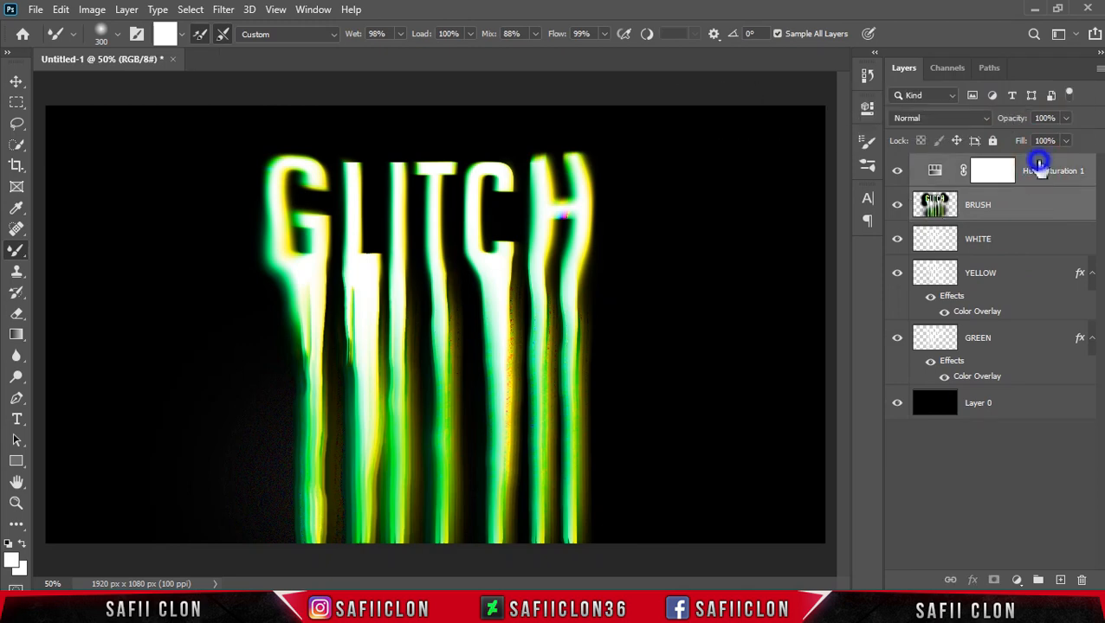
right_click(1039, 170)
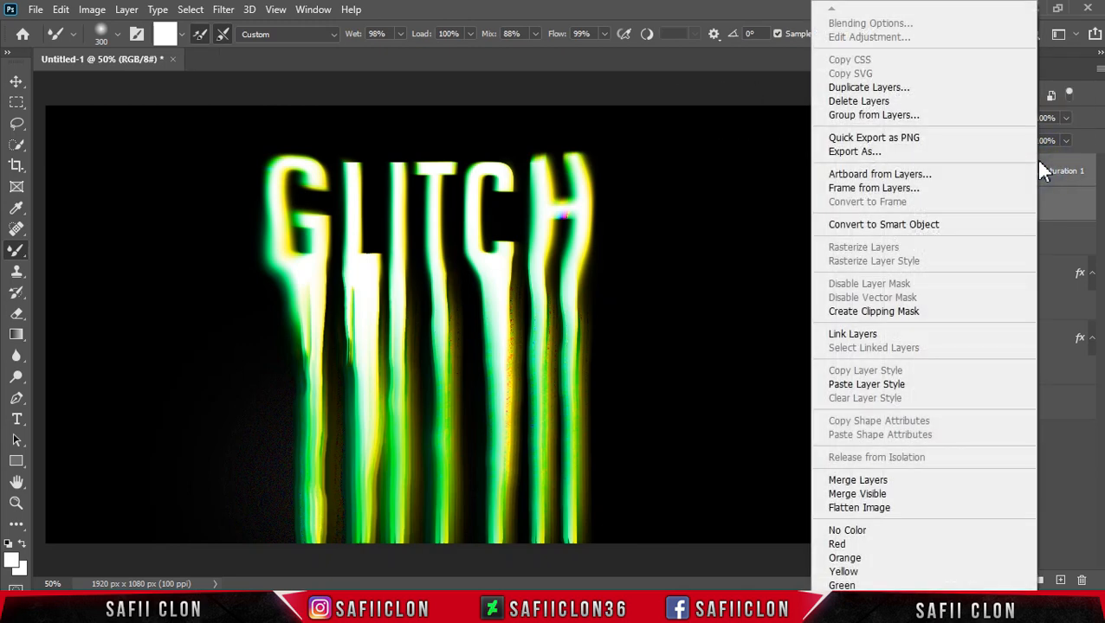
click(866, 118)
click(686, 180)
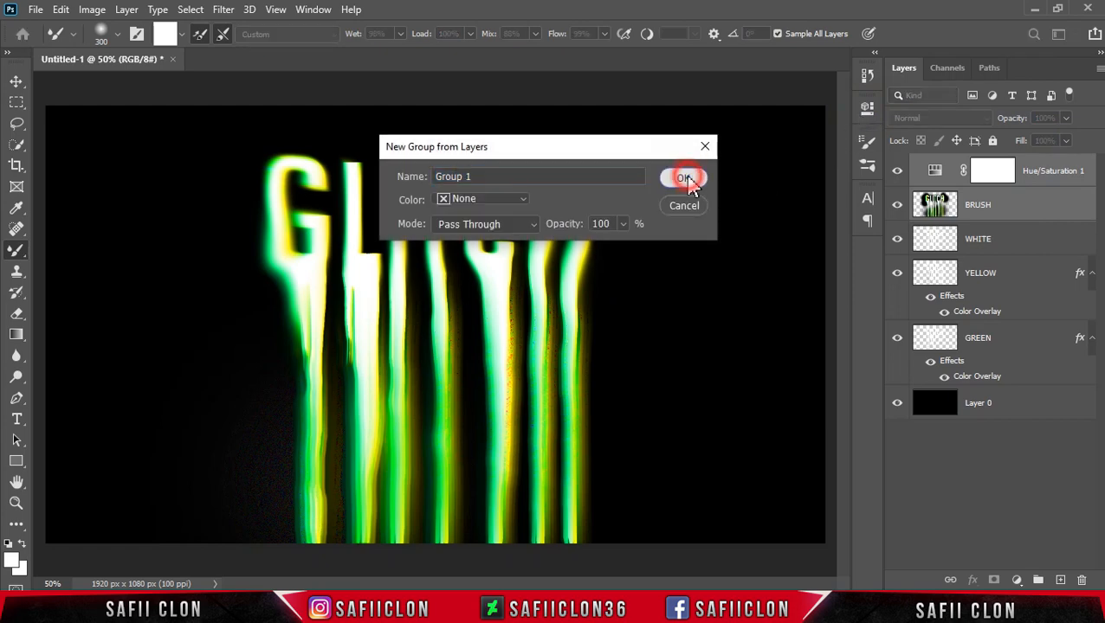
Duplicate the new group twice.
right_click(1005, 165)
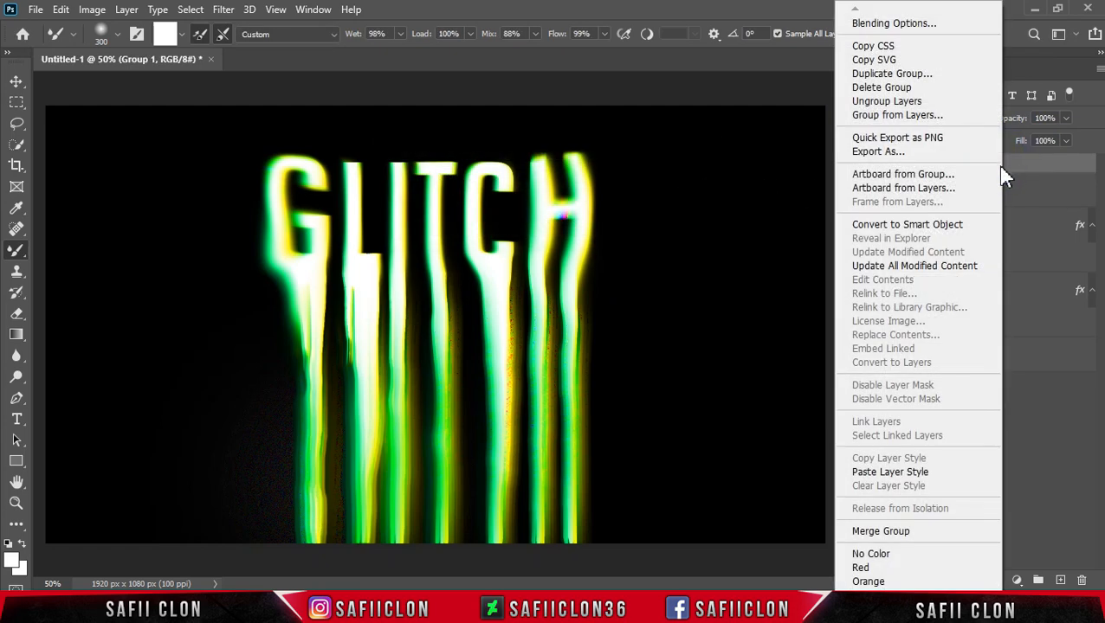
click(940, 74)
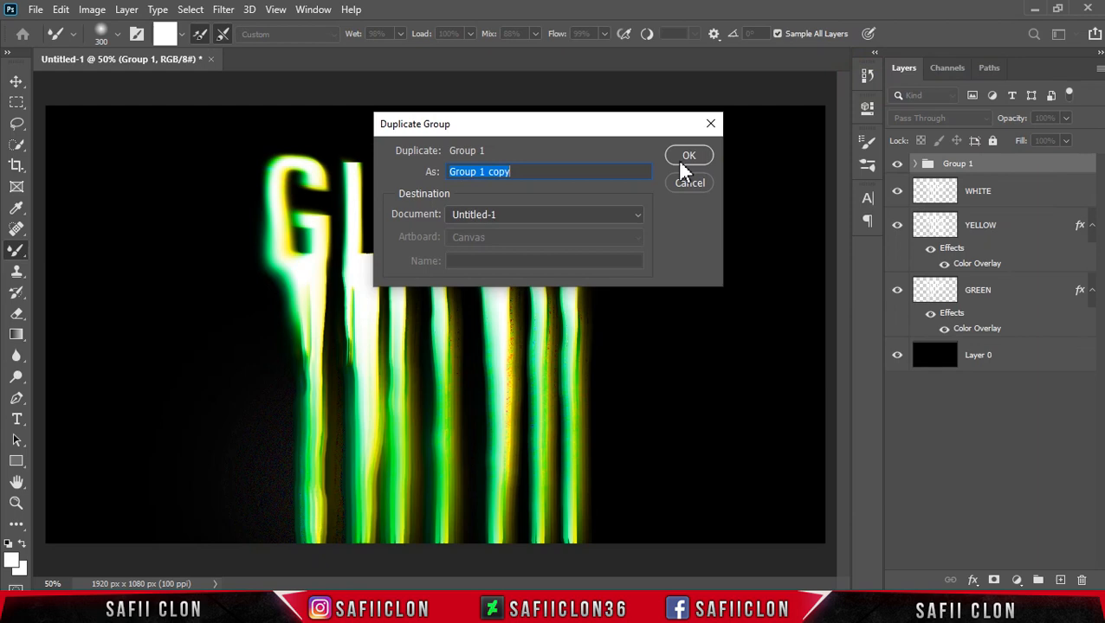
click(680, 156)
right_click(1020, 168)
click(880, 75)
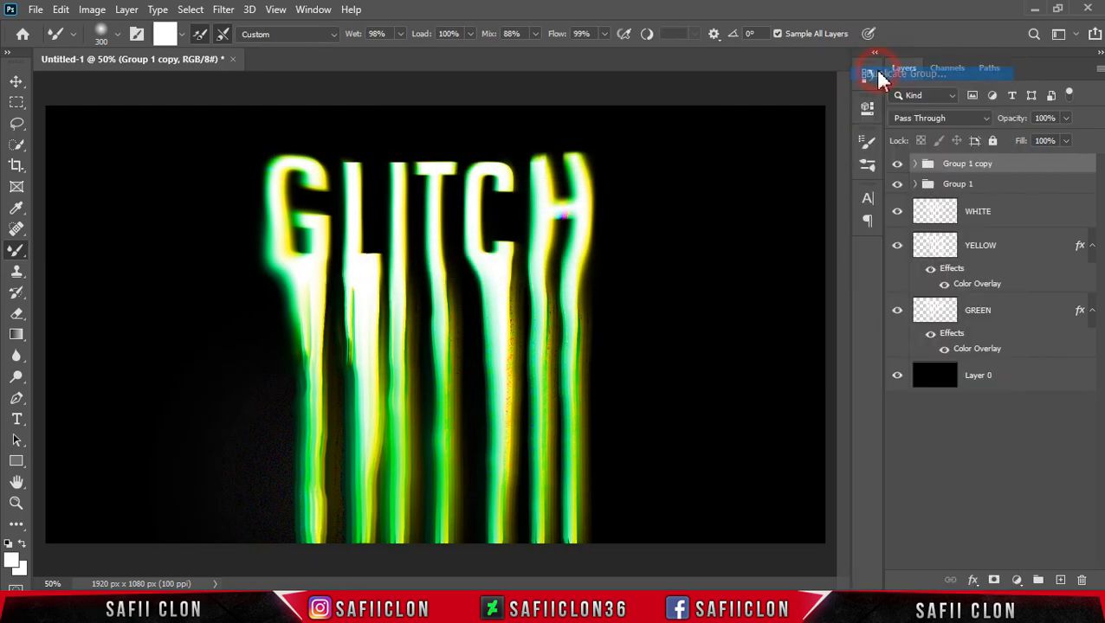
click(695, 160)
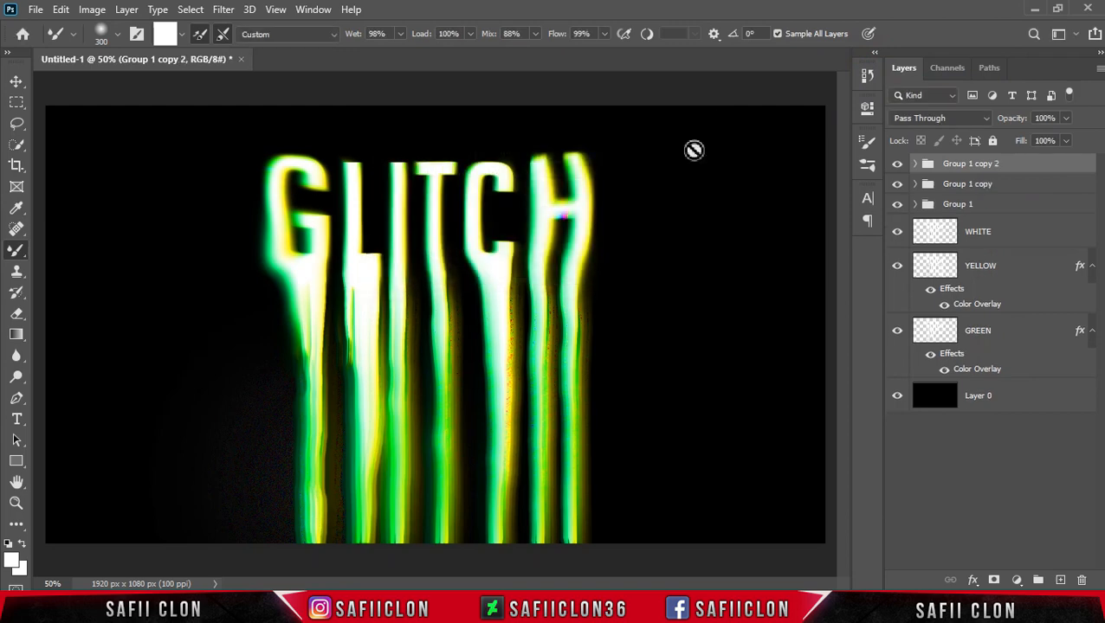
In the top group copy's blending options, turn off the G and B channels, leaving only R.
right_click(1015, 163)
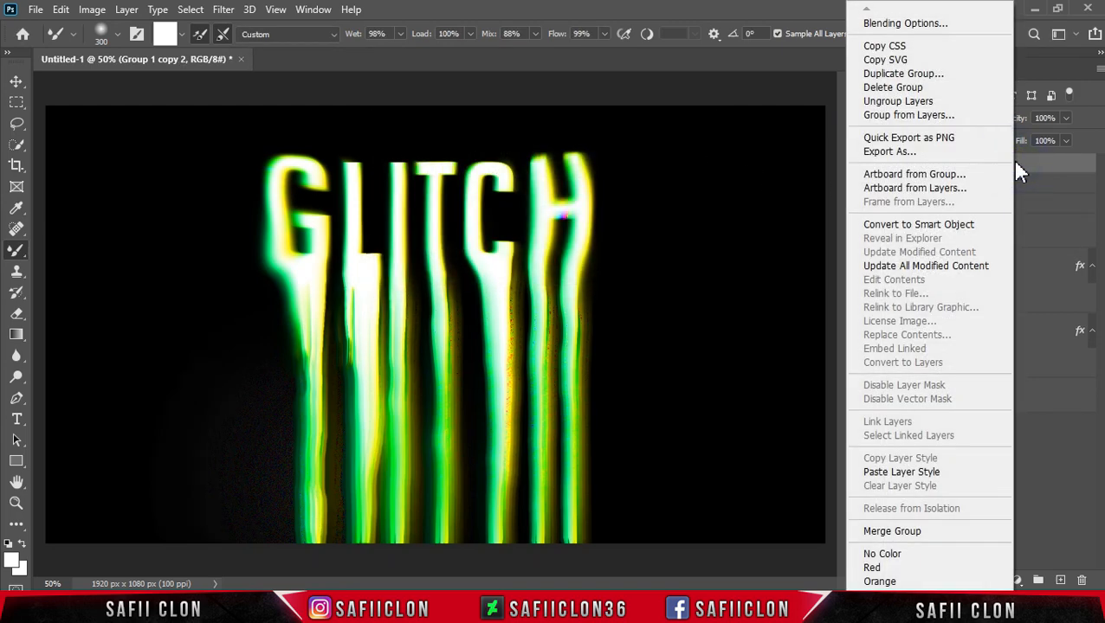
click(892, 26)
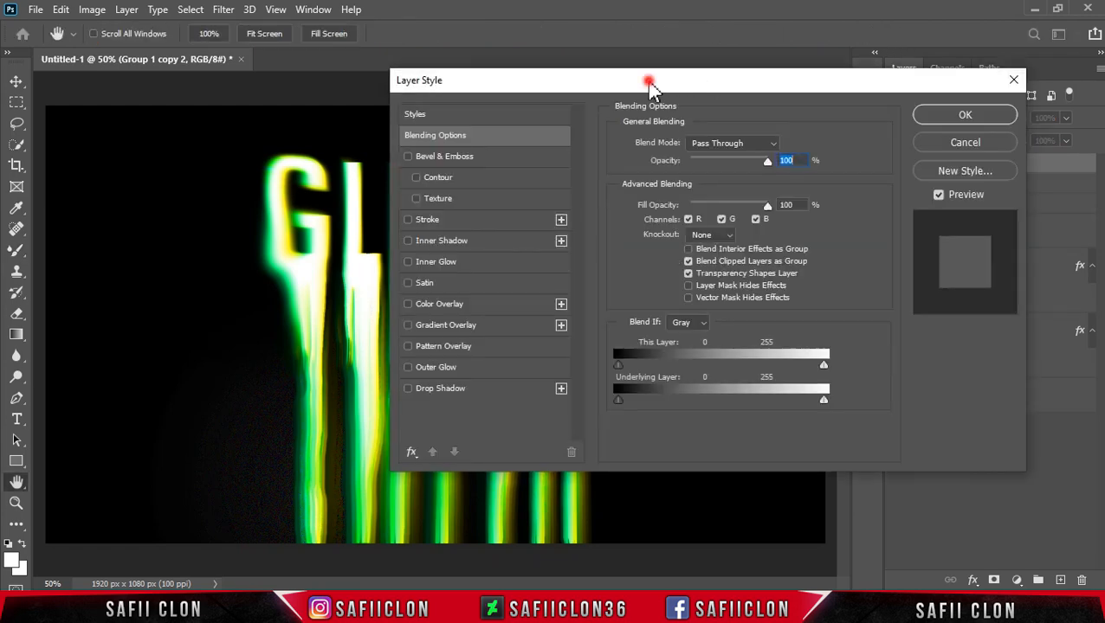
drag(653, 85, 775, 84)
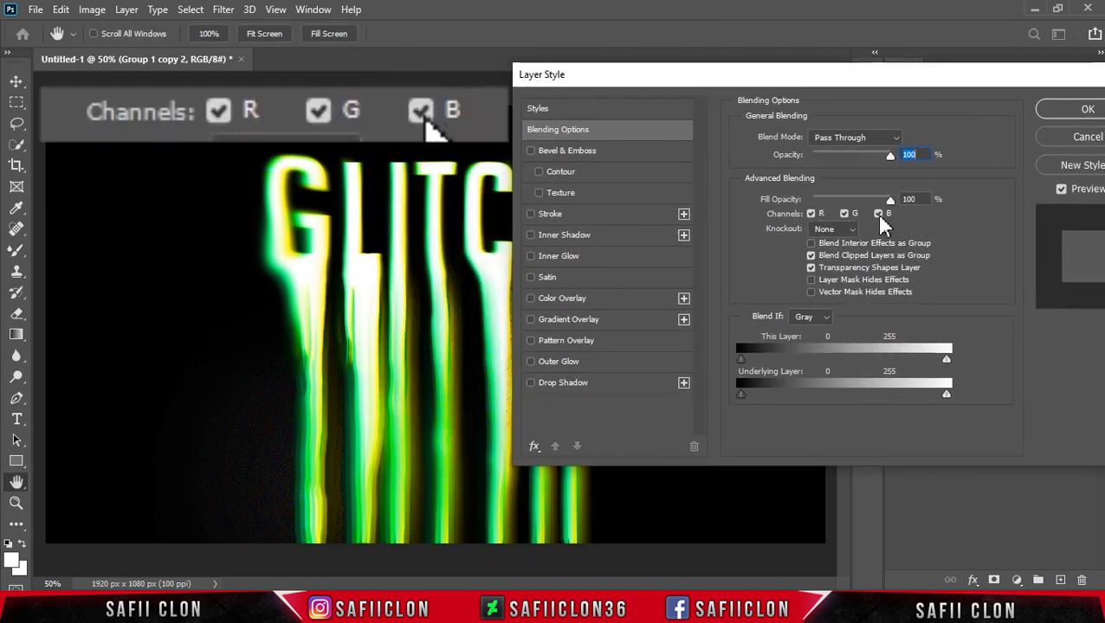
click(878, 213)
click(846, 215)
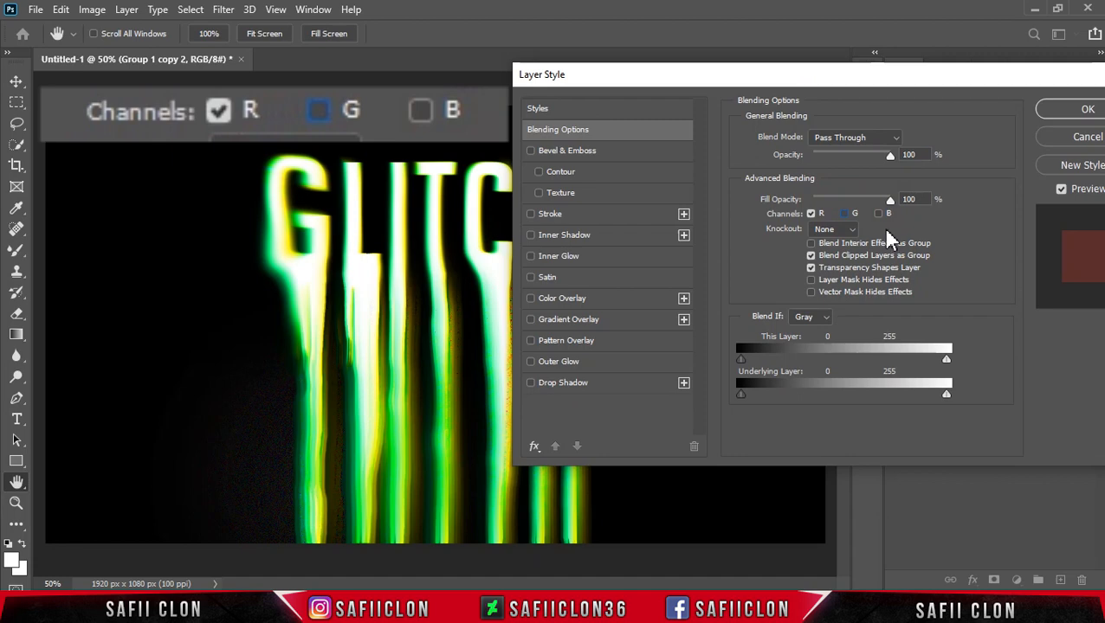
click(1078, 109)
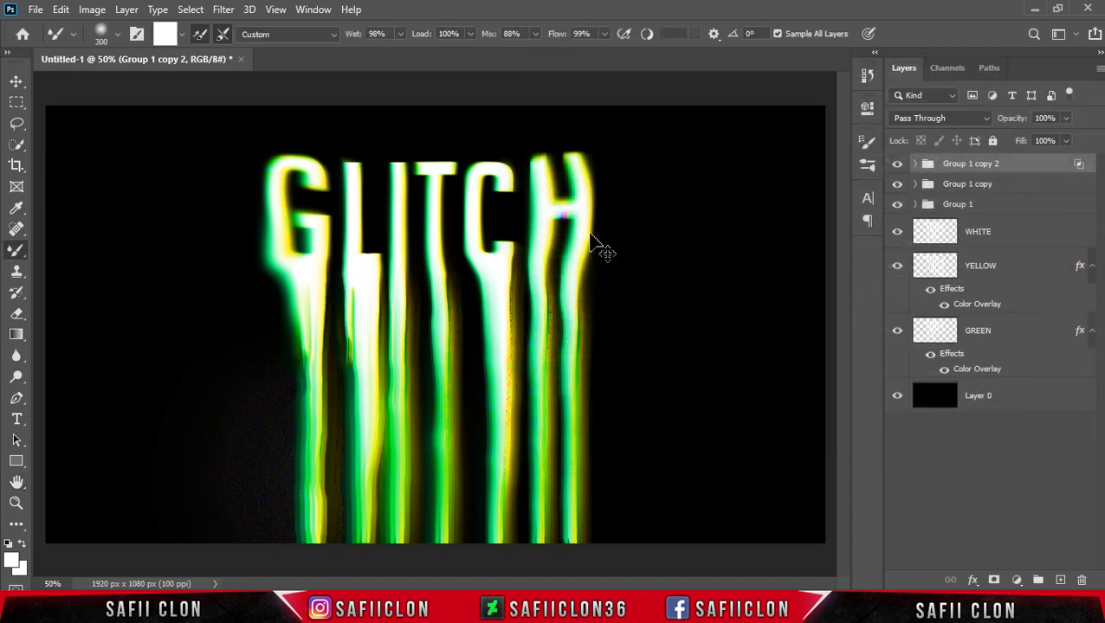
Nudge the top group copy 10 px right, apply a slight Perspective distortion, commit it and return to the brush.
key(ctrl+t)
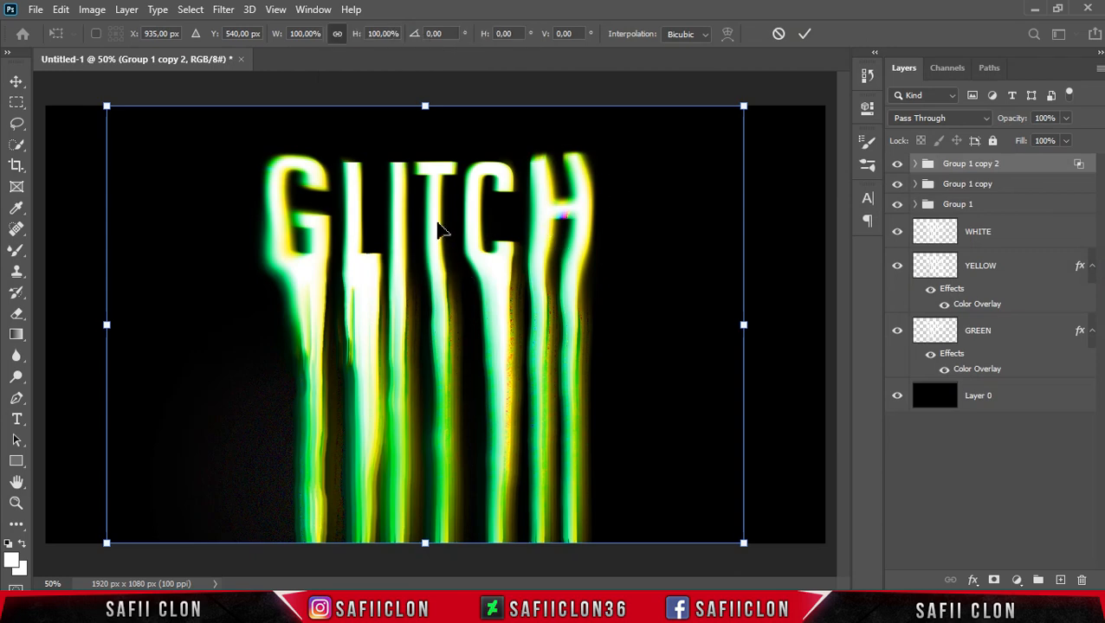
key(shift+Right)
right_click(433, 260)
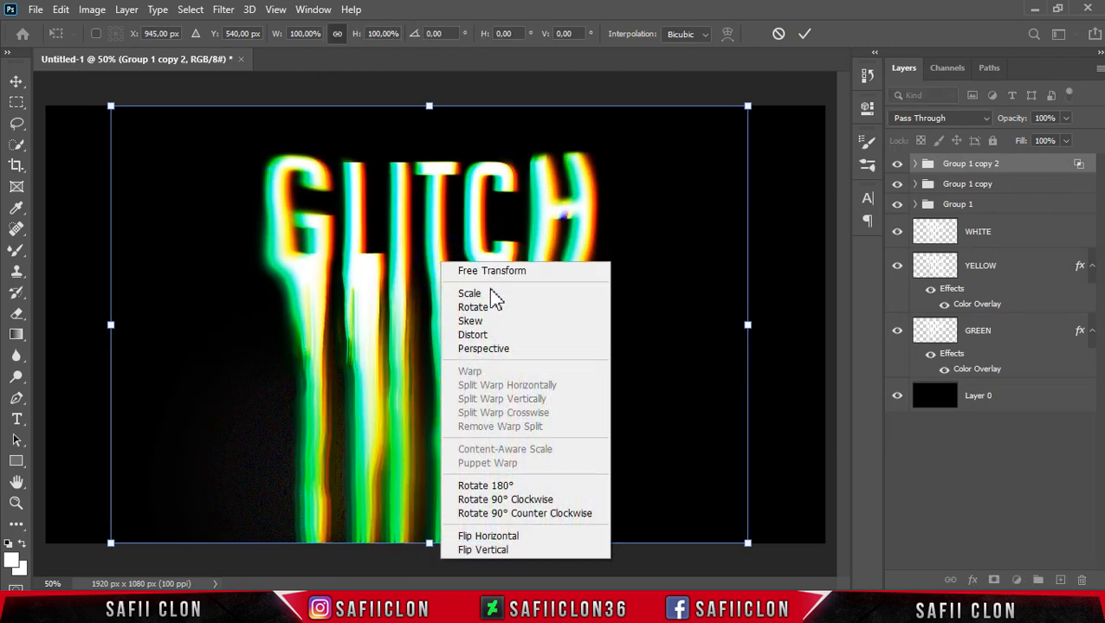
click(496, 351)
mouse_move(432, 548)
mouse_down()
mouse_move(402, 547)
mouse_move(437, 545)
mouse_up()
click(804, 34)
key(b)
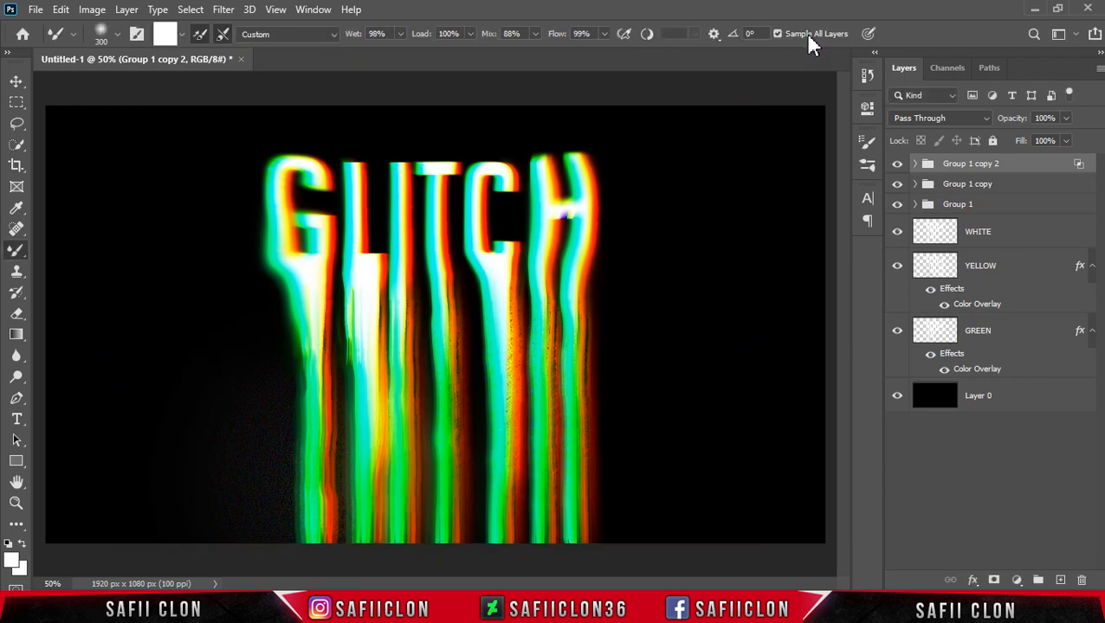
In the middle group copy's blending options, turn off the R channel.
click(1018, 186)
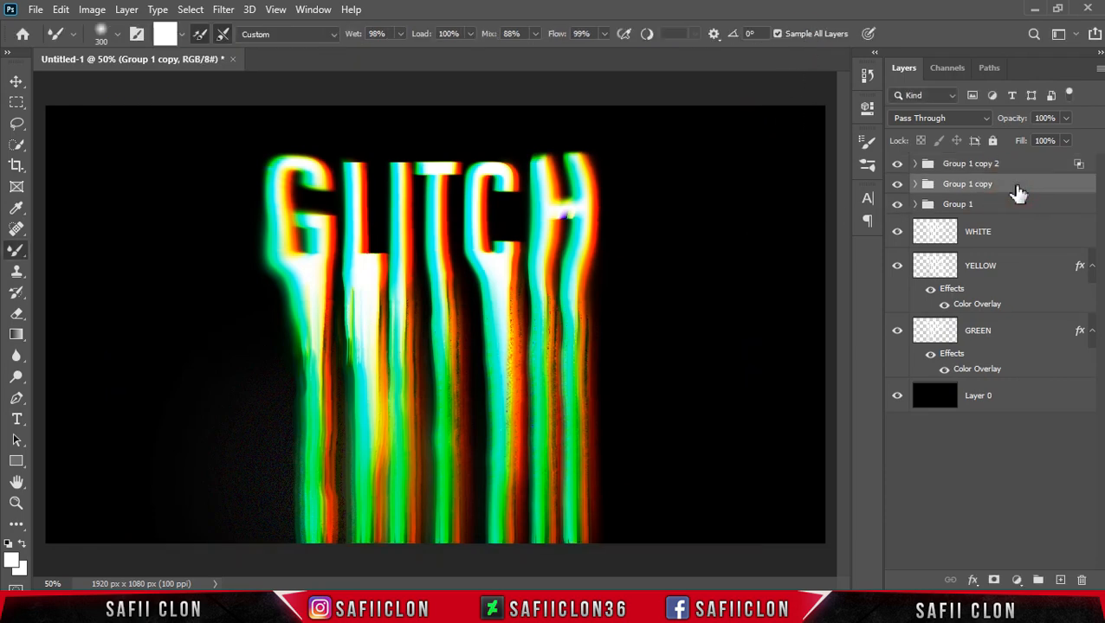
right_click(1025, 186)
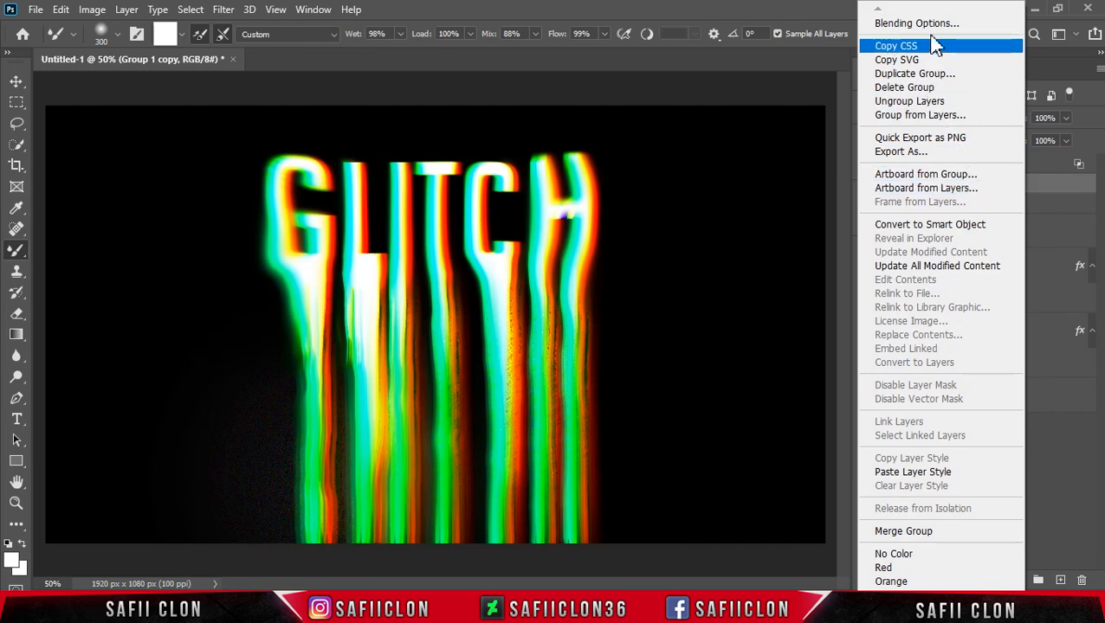
click(929, 26)
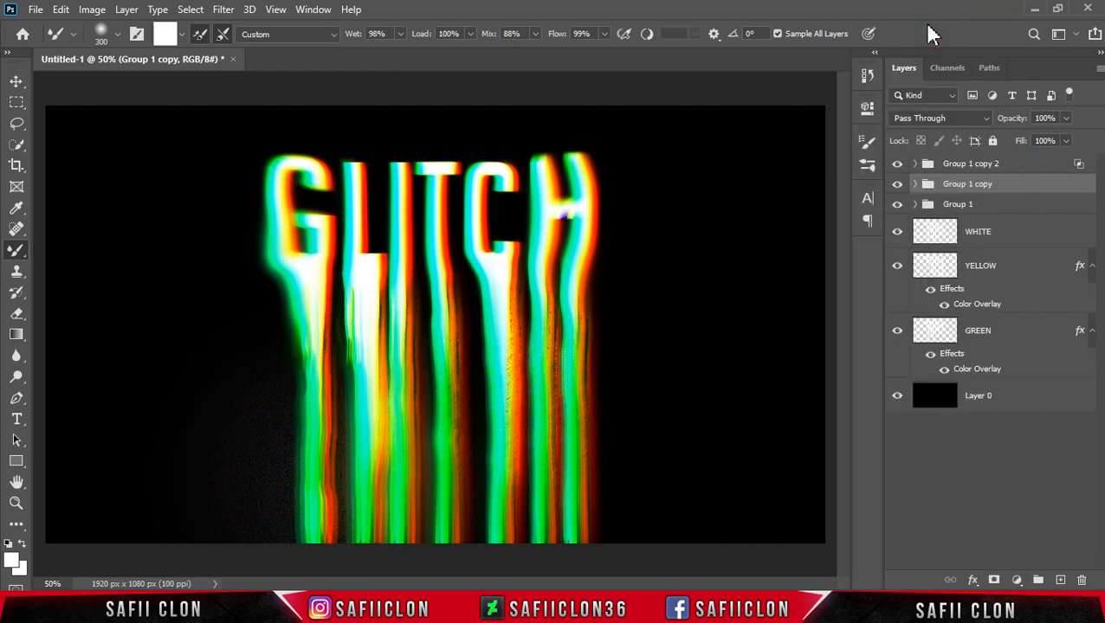
drag(661, 81, 765, 86)
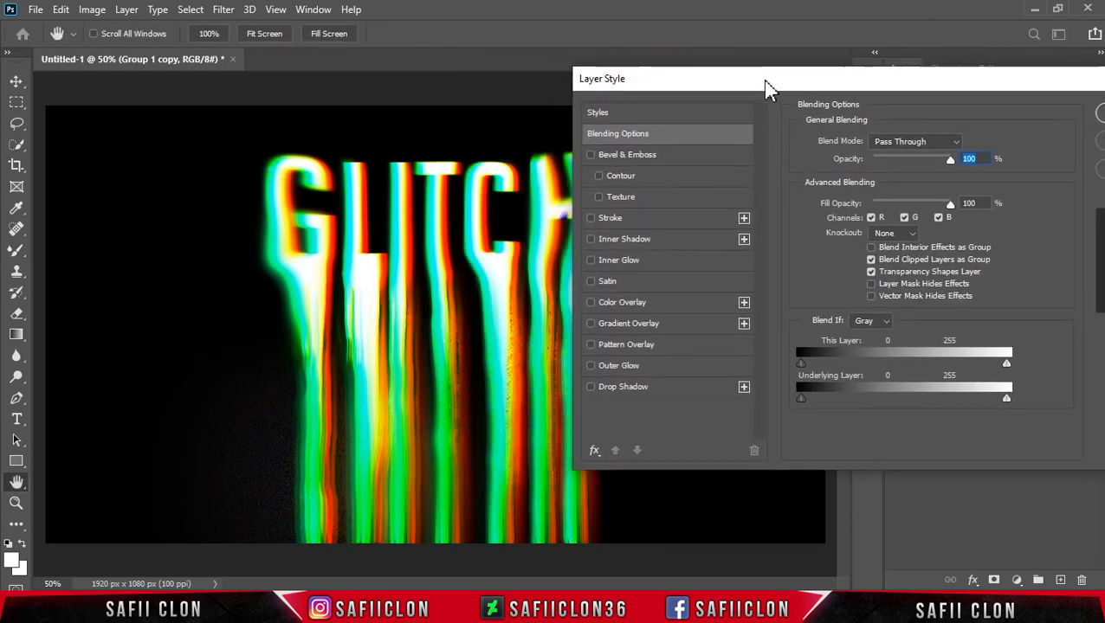
click(874, 219)
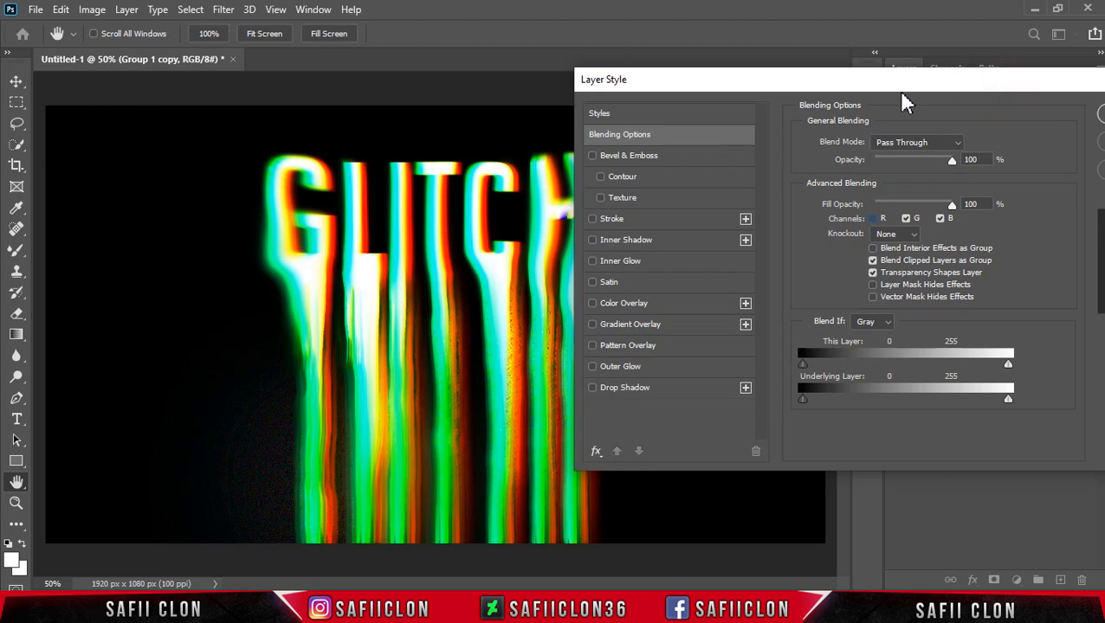
drag(979, 88, 814, 87)
click(968, 116)
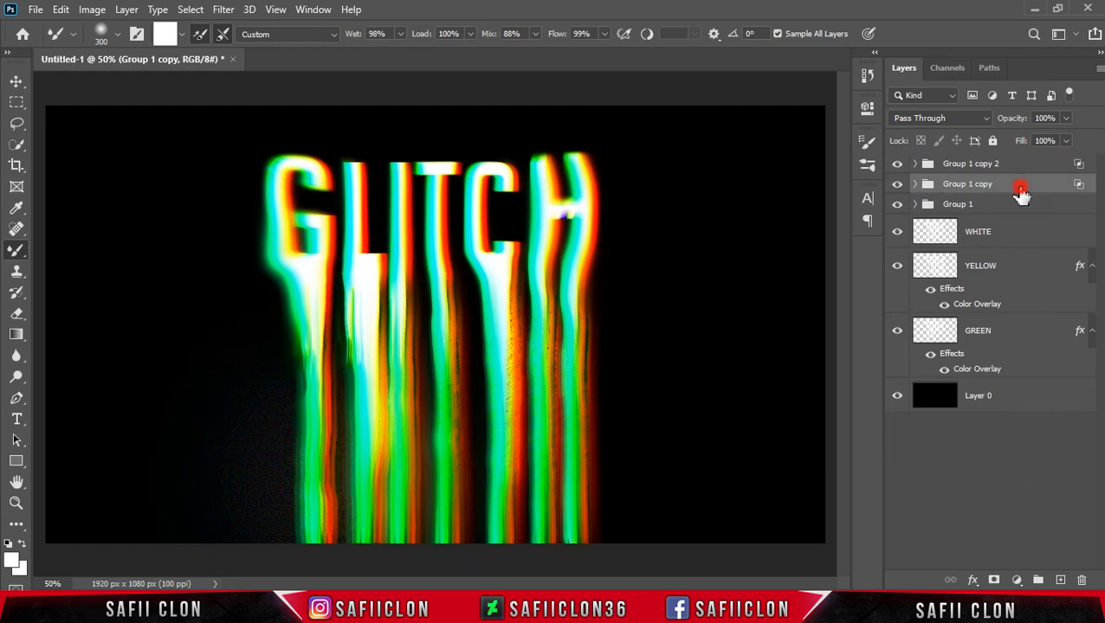
Move the middle group copy about 4 px left, apply a slight Perspective distortion and commit the transform.
key(ctrl+t)
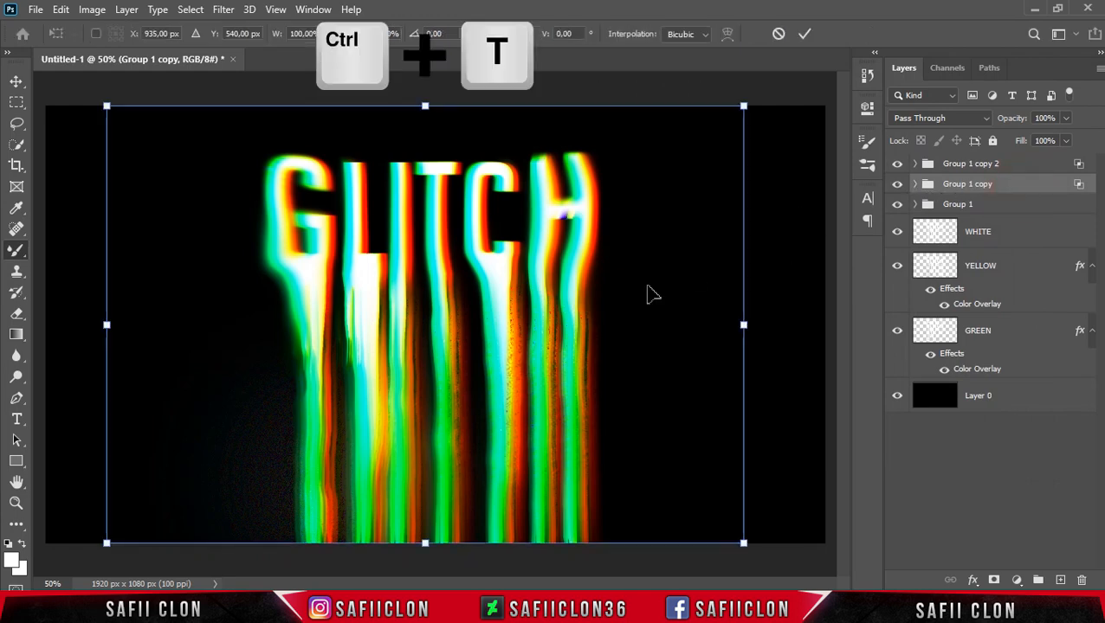
drag(550, 320, 546, 325)
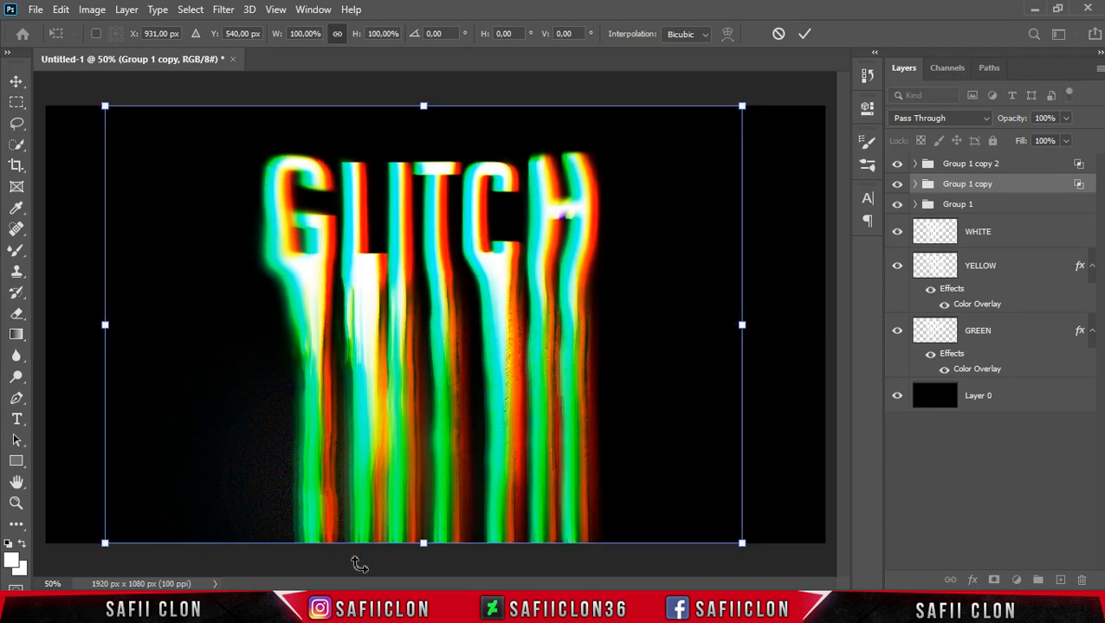
right_click(452, 417)
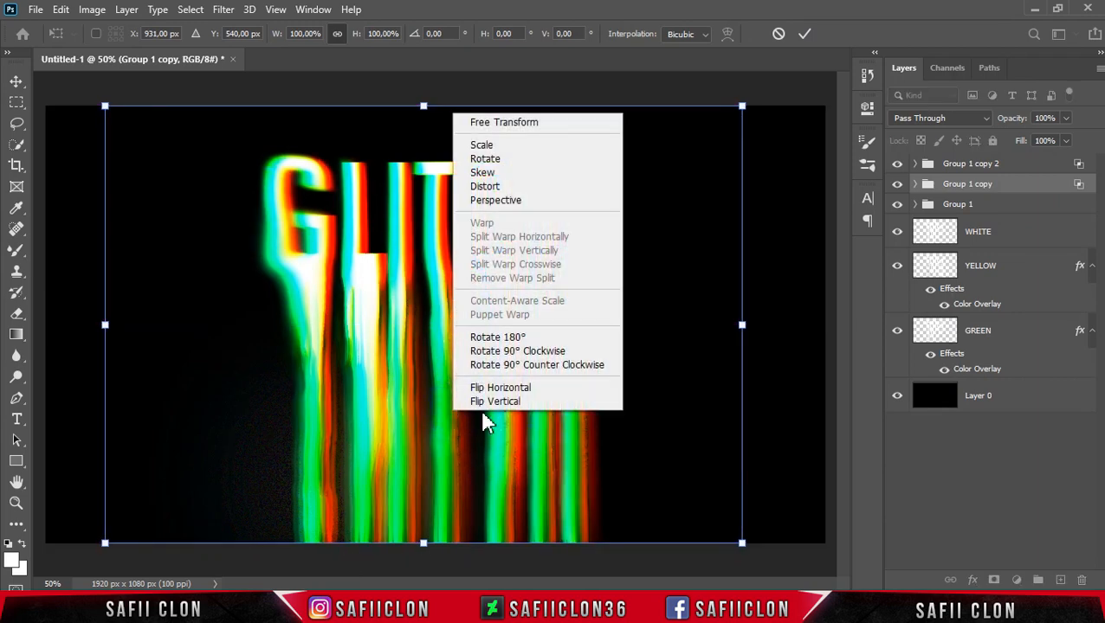
click(493, 202)
drag(424, 544, 418, 545)
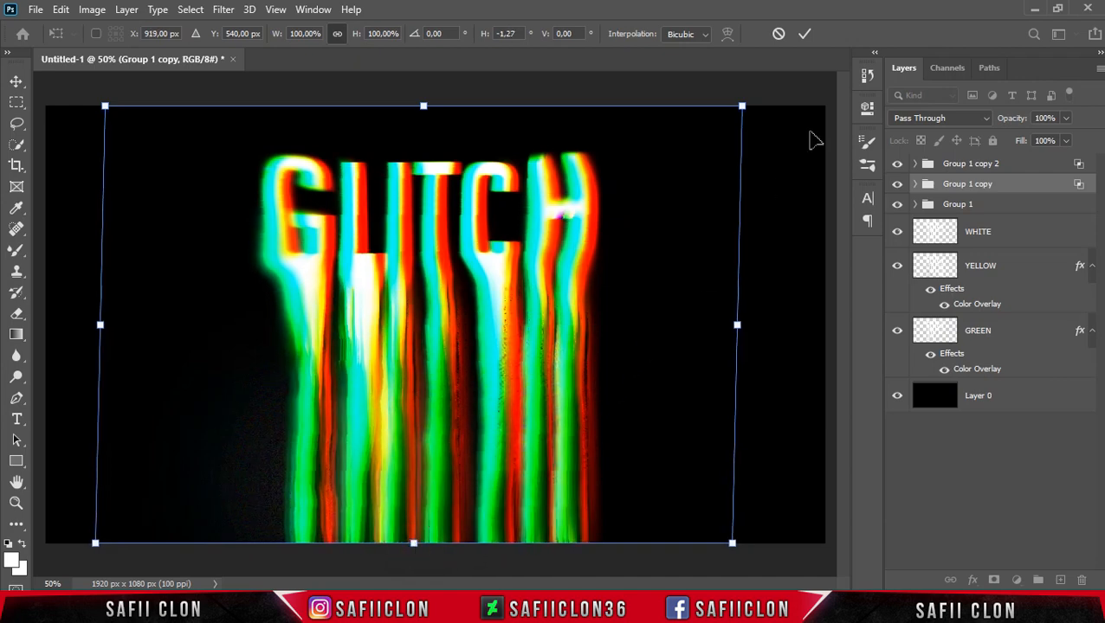
click(804, 35)
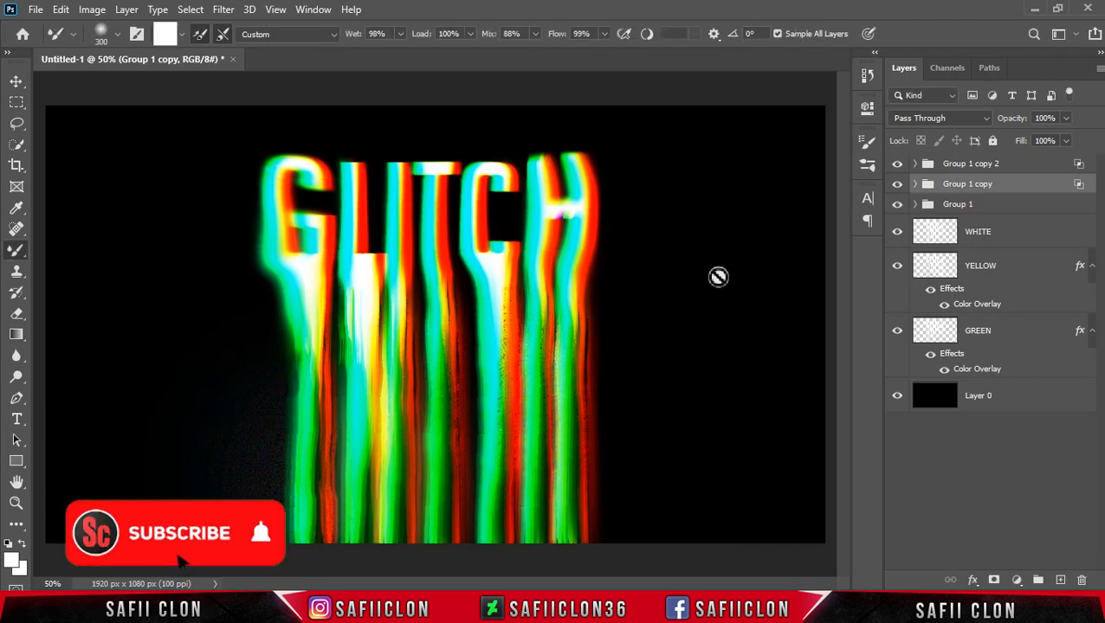
Add a Hue/Saturation adjustment above the groups, set Hue to -141, and toggle it to compare.
click(1029, 165)
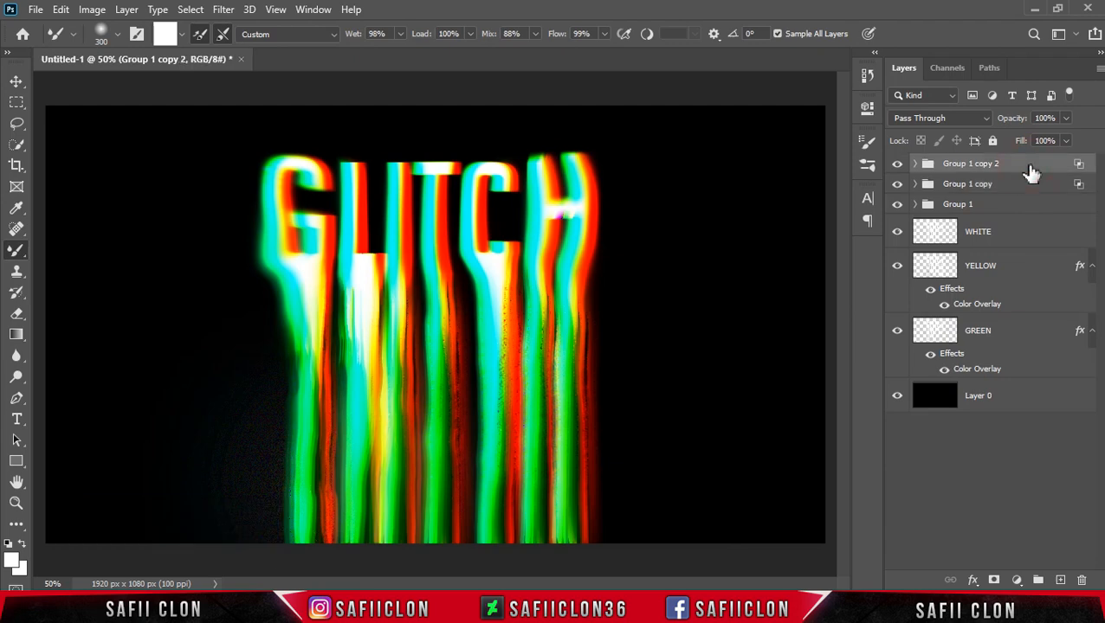
click(1017, 580)
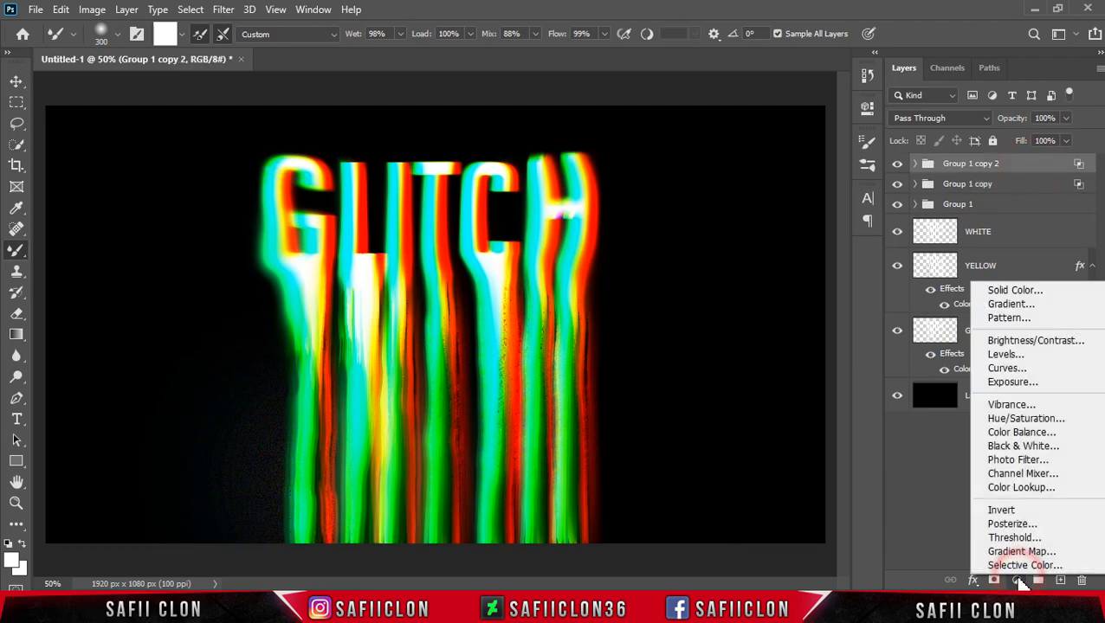
click(1009, 420)
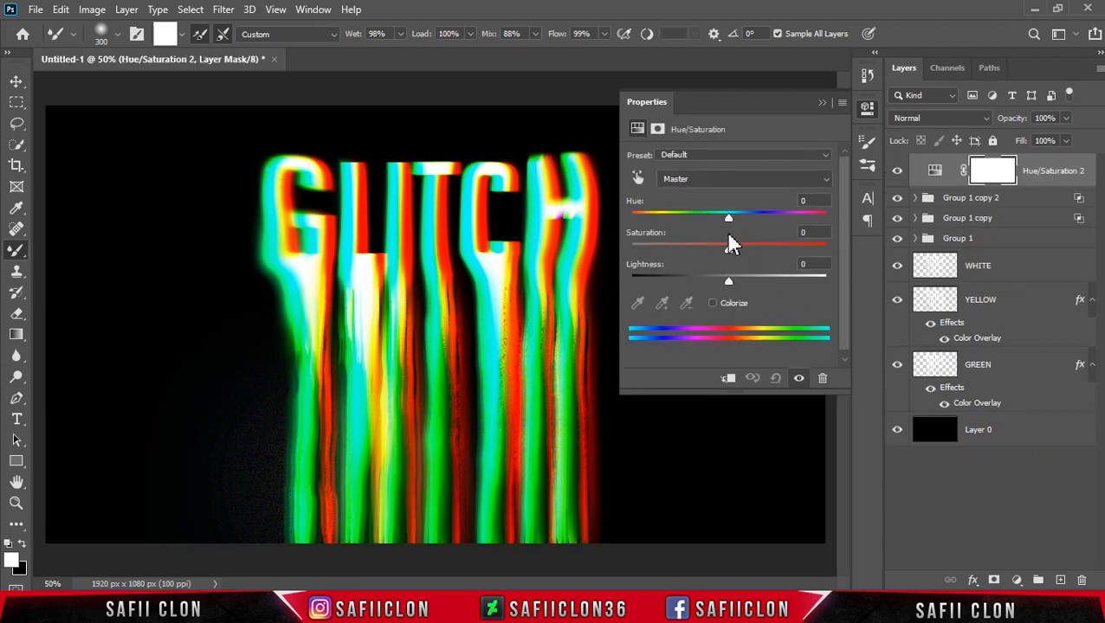
drag(728, 218, 648, 232)
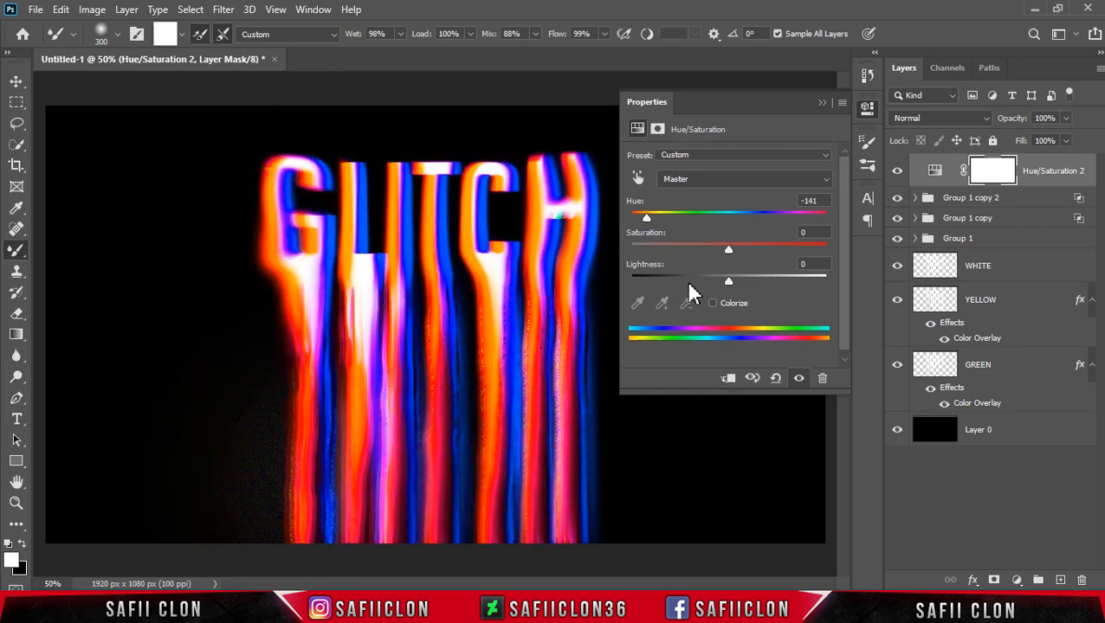
mouse_move(729, 252)
mouse_down()
mouse_move(791, 251)
mouse_move(671, 252)
mouse_move(791, 253)
mouse_move(733, 272)
mouse_move(730, 257)
mouse_up()
click(822, 103)
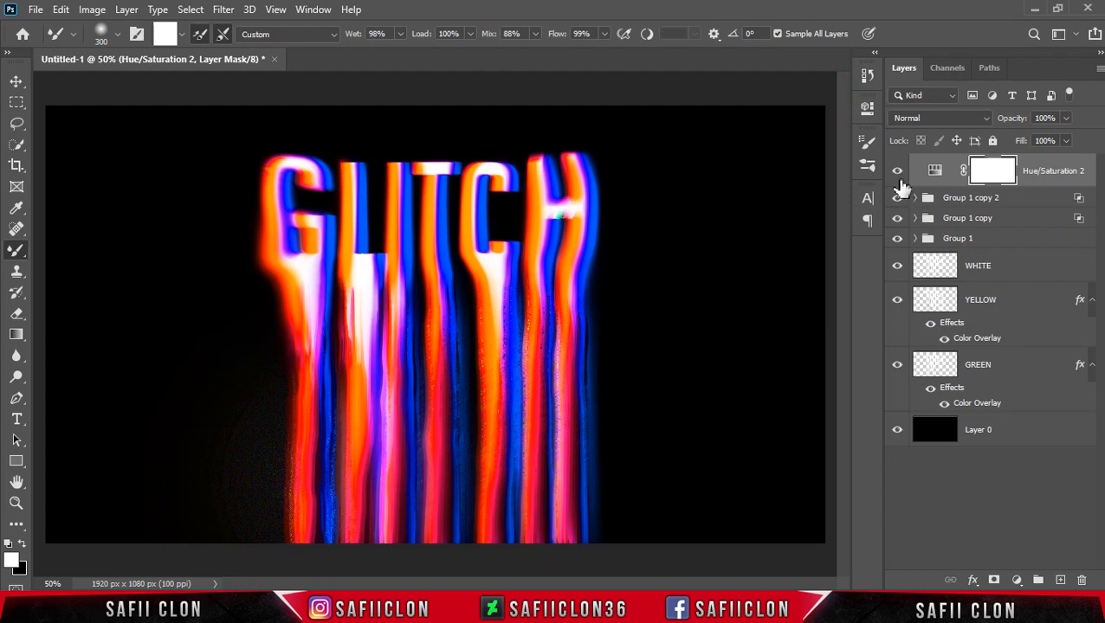
click(896, 173)
click(896, 173)
click(897, 173)
click(896, 173)
Add a new empty layer above the Hue/Saturation adjustment and name it NOISE.
click(1055, 164)
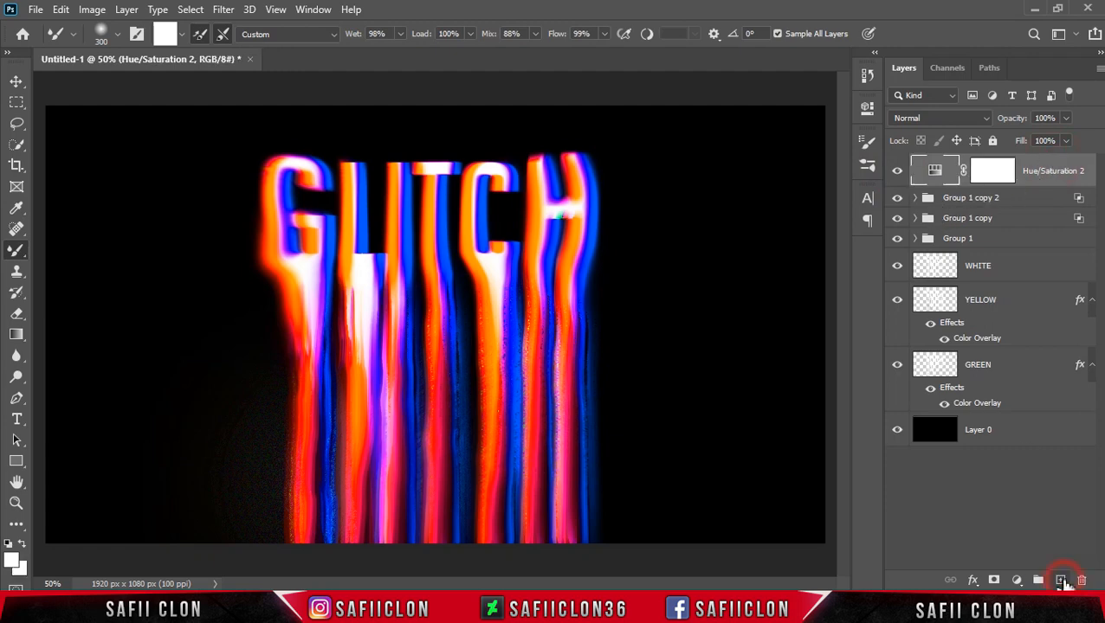
click(1062, 580)
double_click(978, 172)
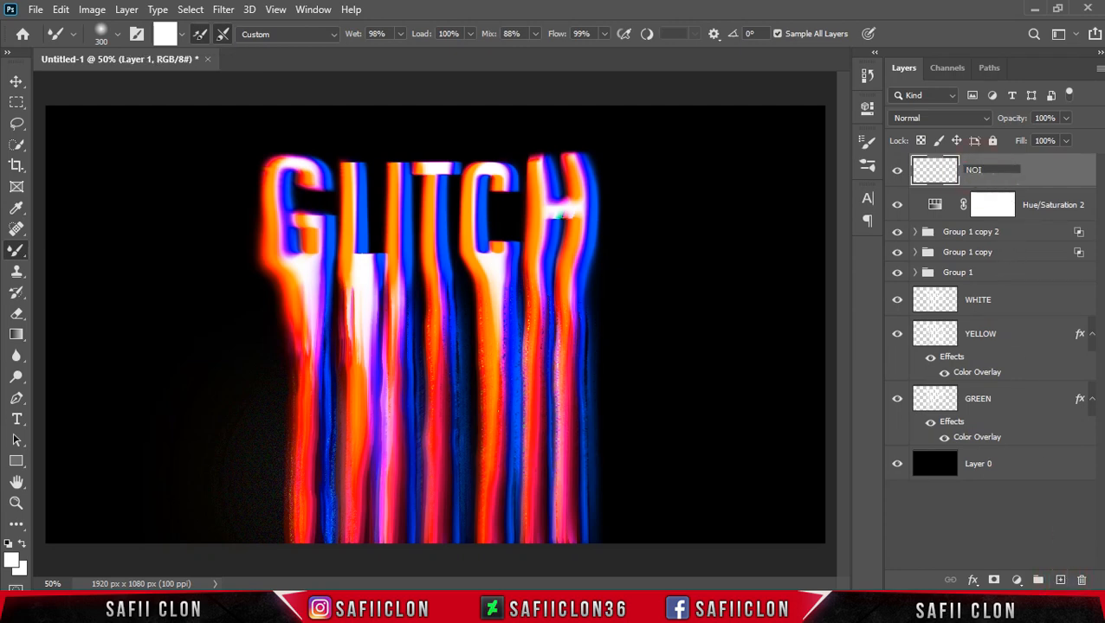
click(1038, 175)
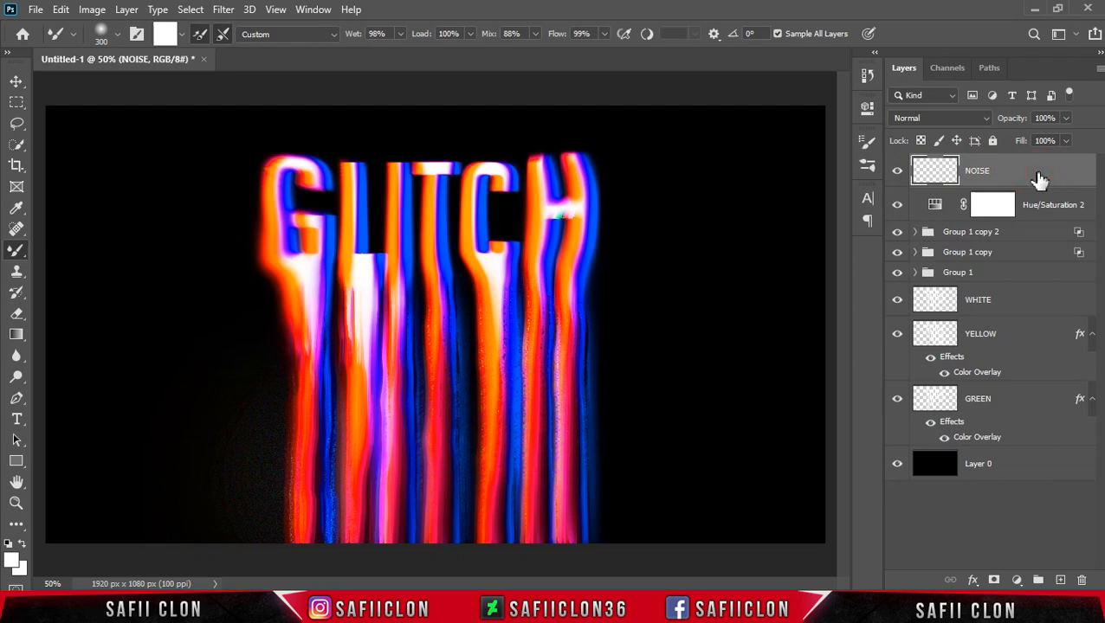
Fill the NOISE layer with 50% Gray at Normal mode and 100% opacity.
click(60, 10)
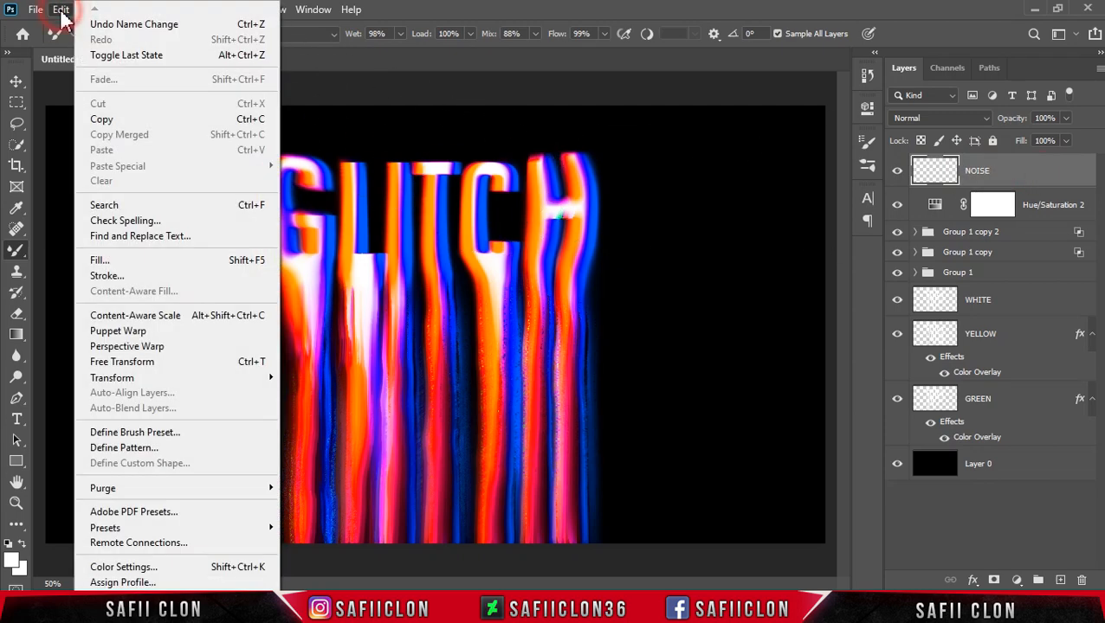
click(131, 261)
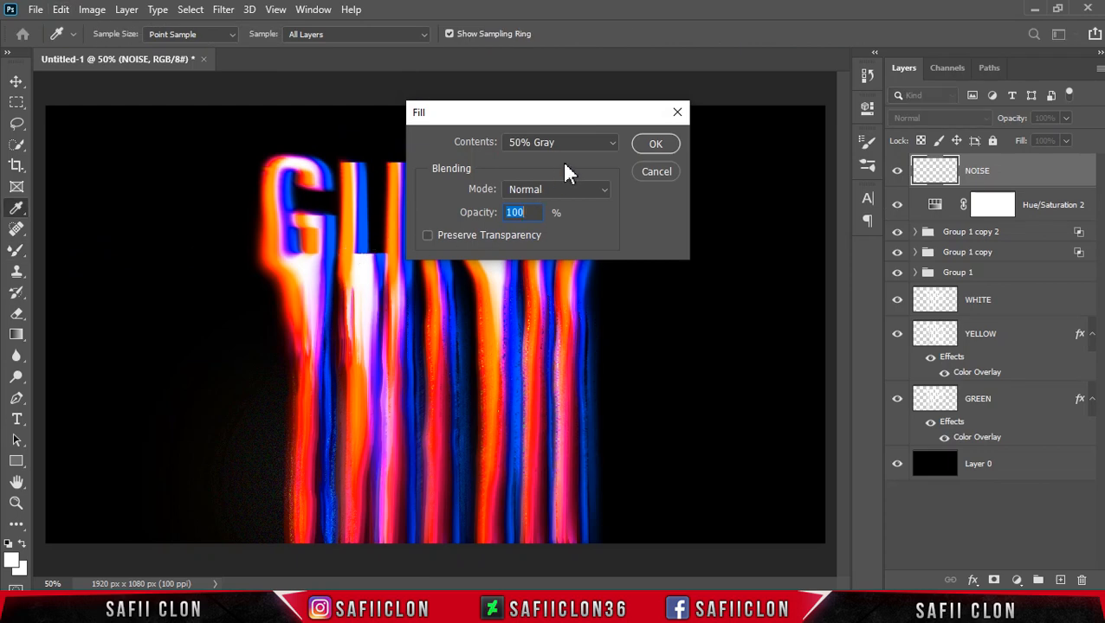
click(584, 145)
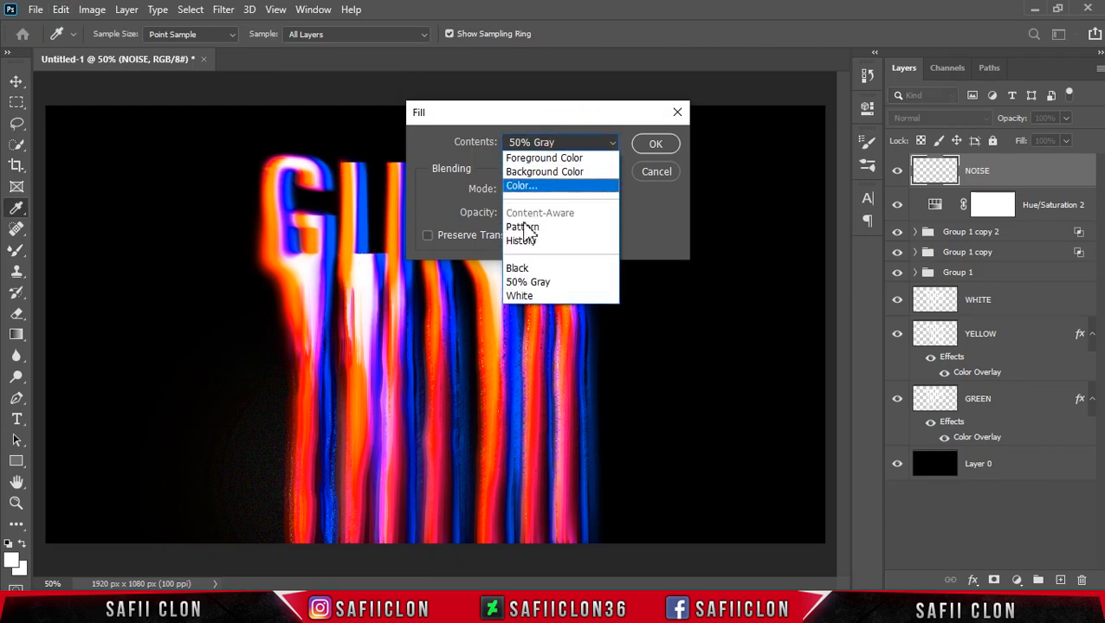
click(547, 284)
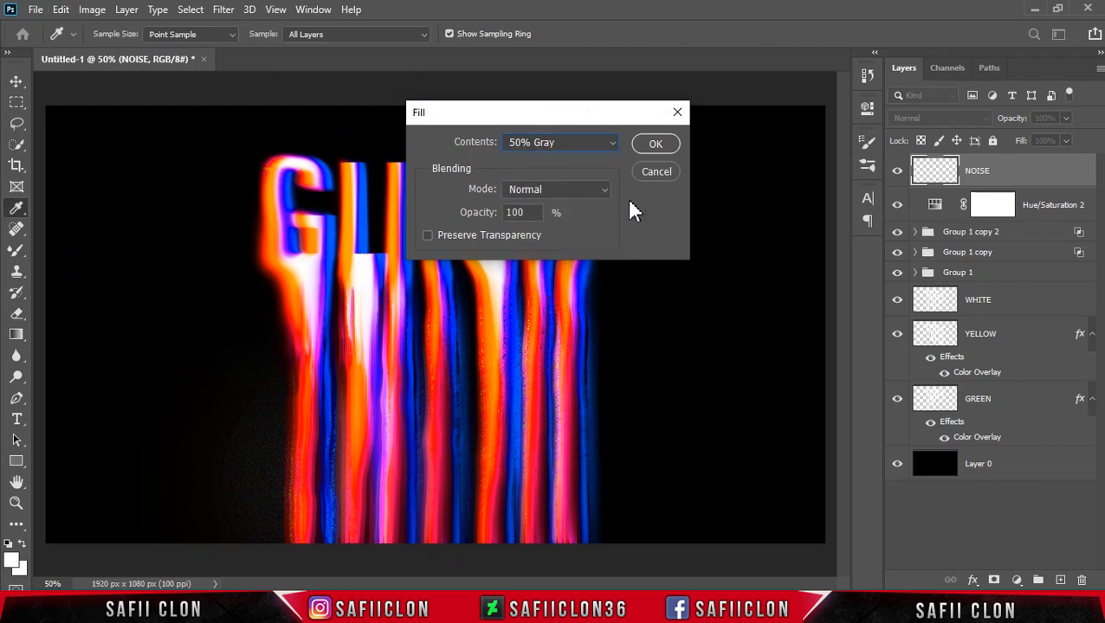
click(657, 144)
key(b)
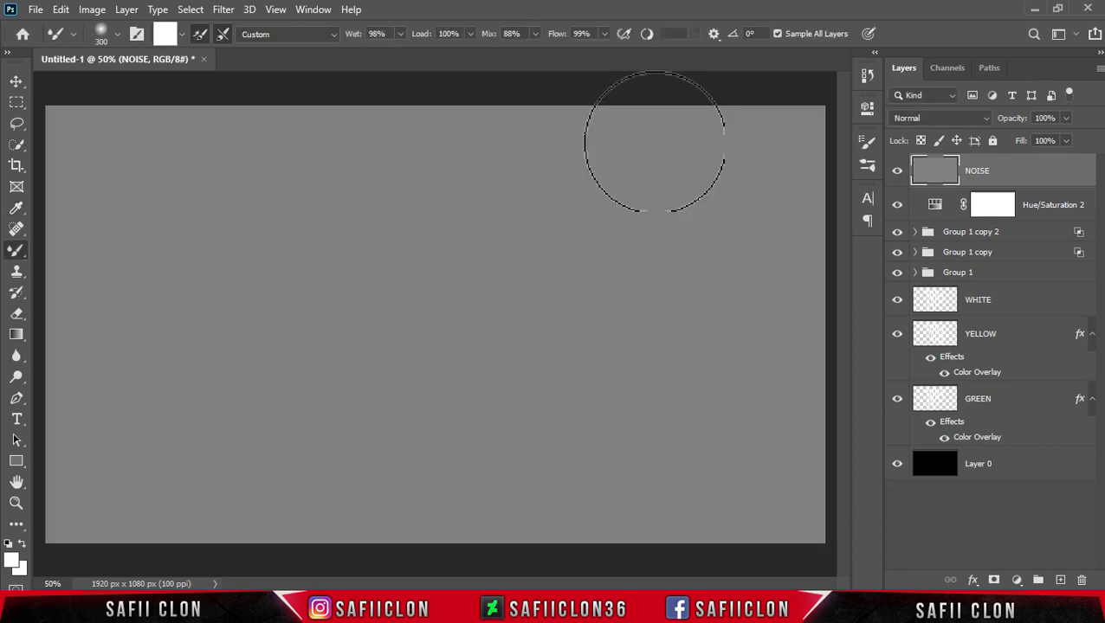
Apply Add Noise to the NOISE layer with Amount 18.23%, Gaussian distribution and Monochromatic.
click(224, 11)
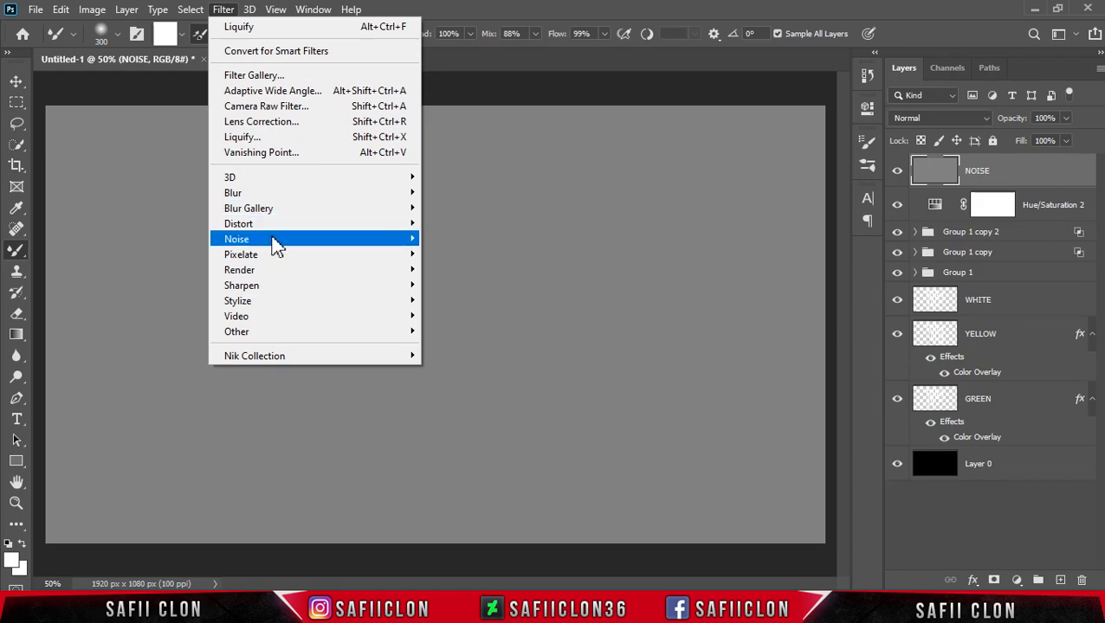
mouse_move(320, 241)
click(459, 239)
drag(539, 68, 680, 94)
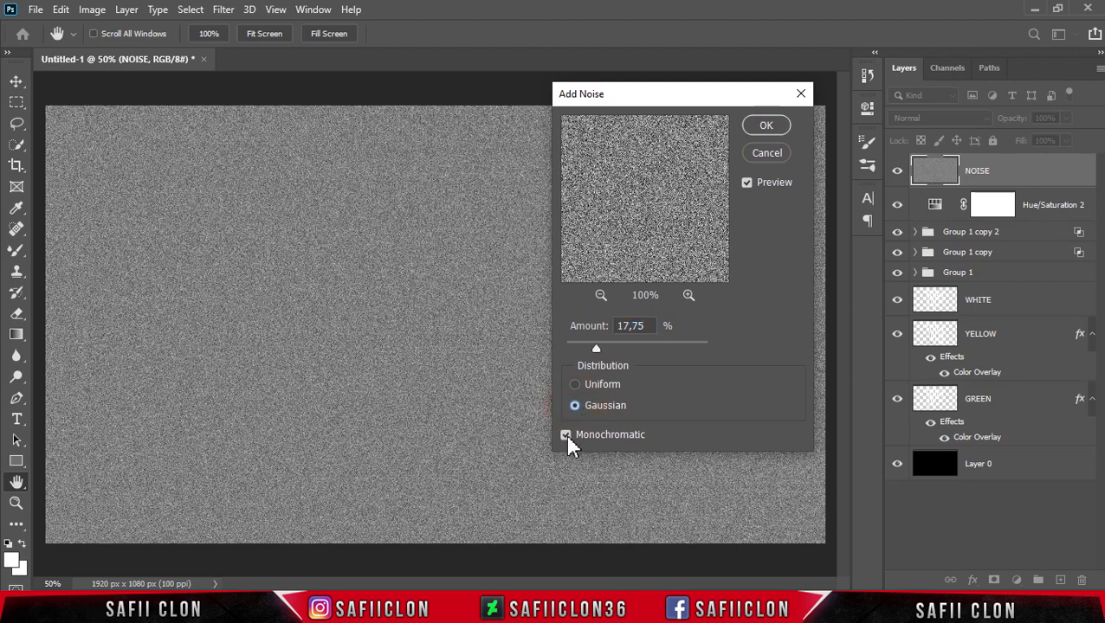
drag(597, 351, 597, 352)
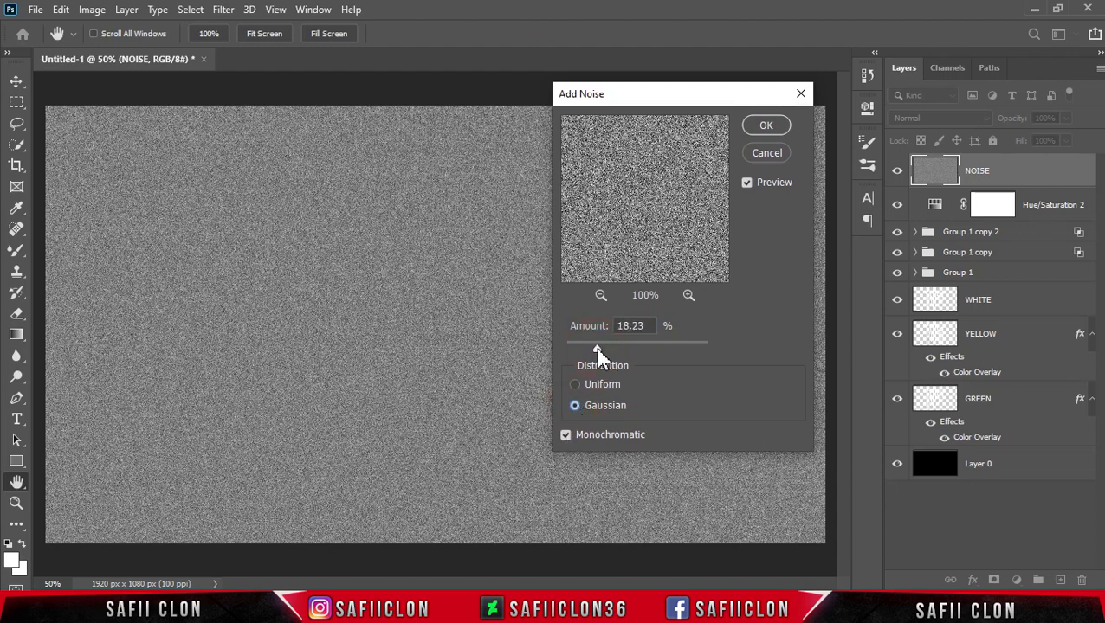
click(763, 129)
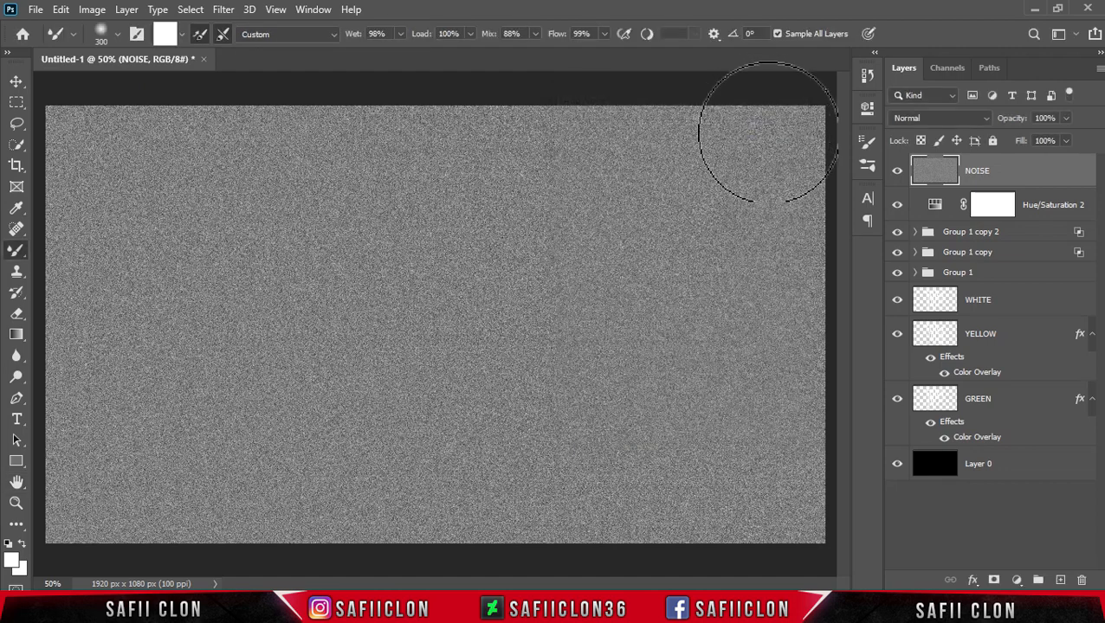
Set the NOISE layer's blend mode to Color Dodge.
click(942, 119)
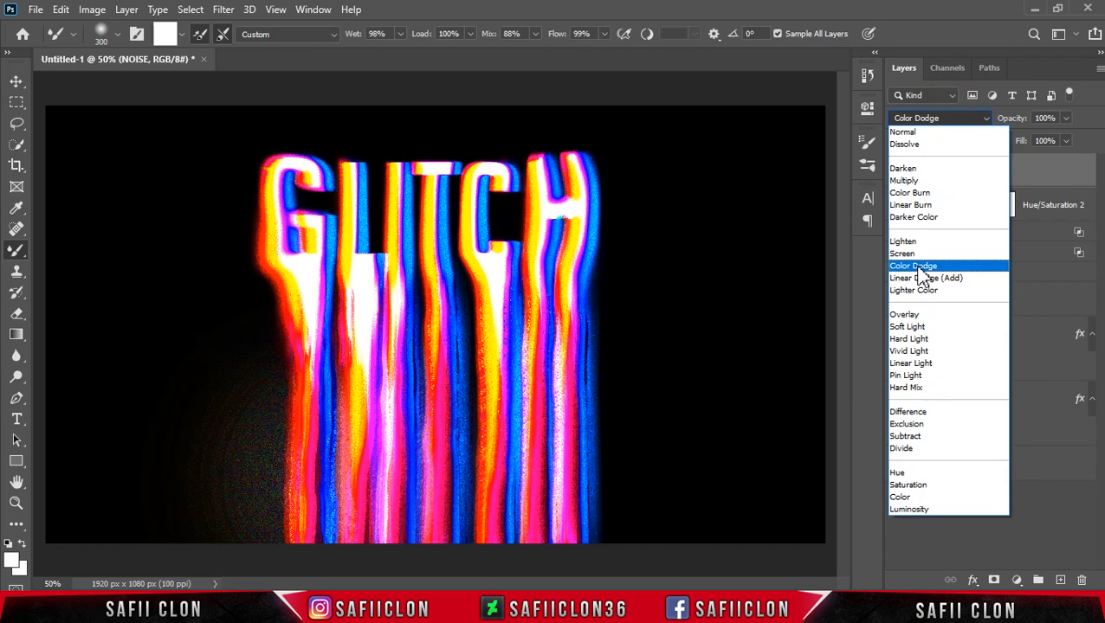
click(919, 268)
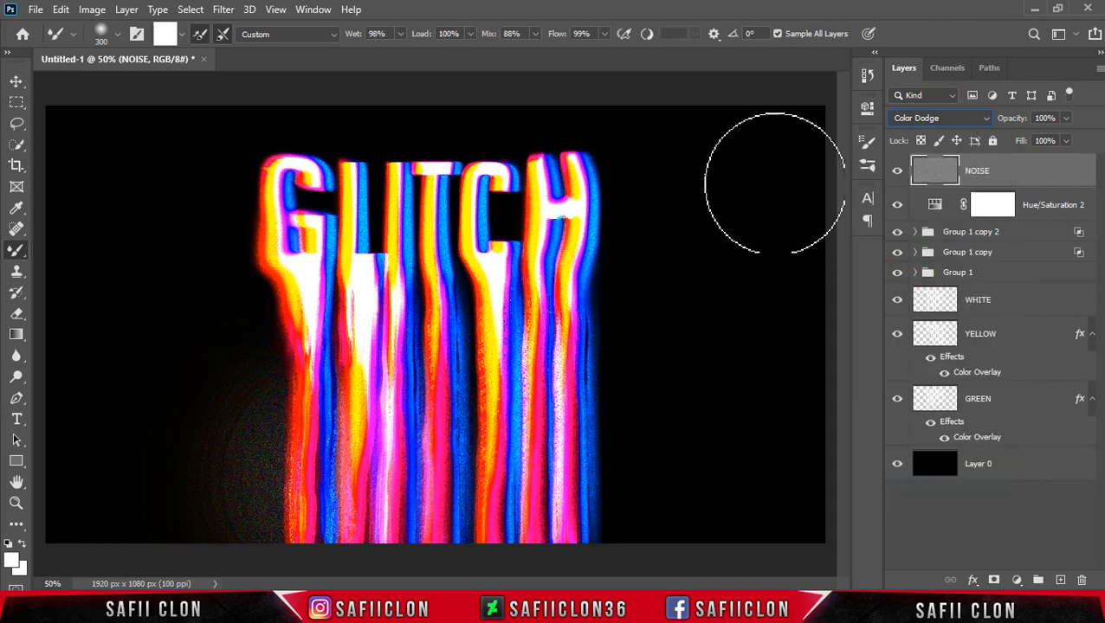
Scale the NOISE layer up to about 140% with Free Transform so it overfills the canvas, and commit.
key(ctrl+minus)
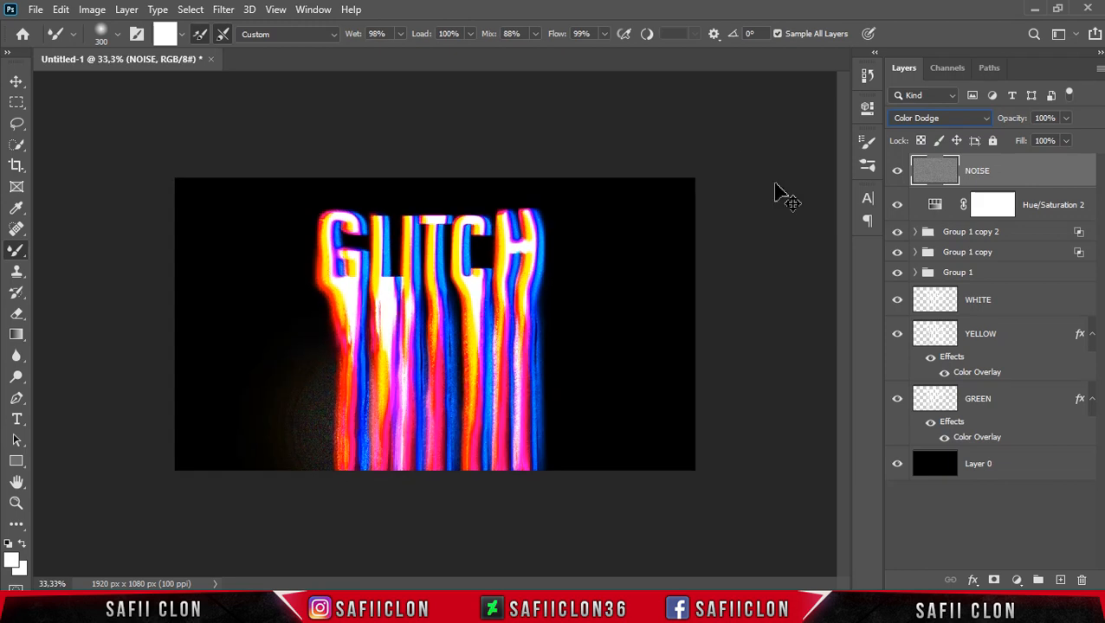
key(ctrl+t)
drag(695, 177, 800, 117)
drag(641, 294, 536, 346)
click(805, 34)
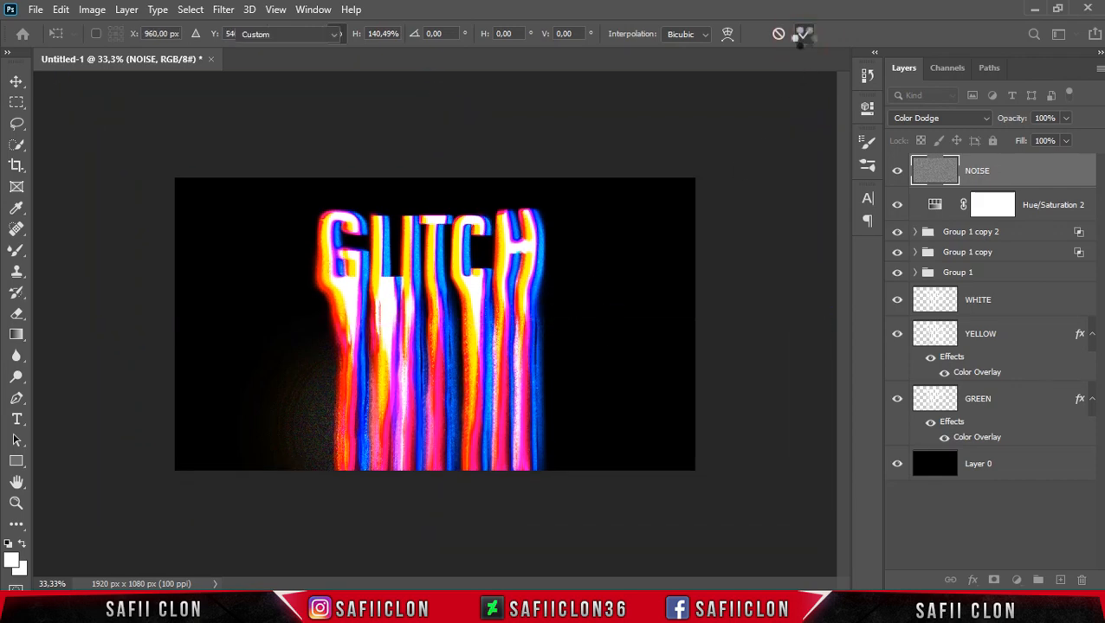
Zoom in to inspect the noise texture on the dripping letters and zoom back out.
key(b)
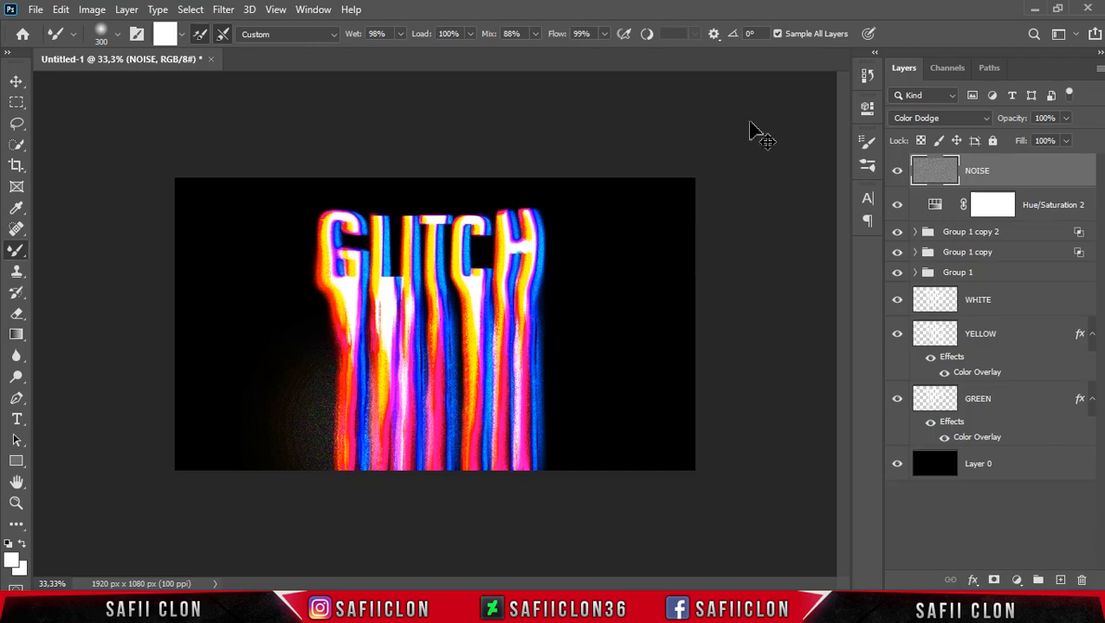
key(ctrl+plus)
key(ctrl+plus)
key(ctrl+plus)
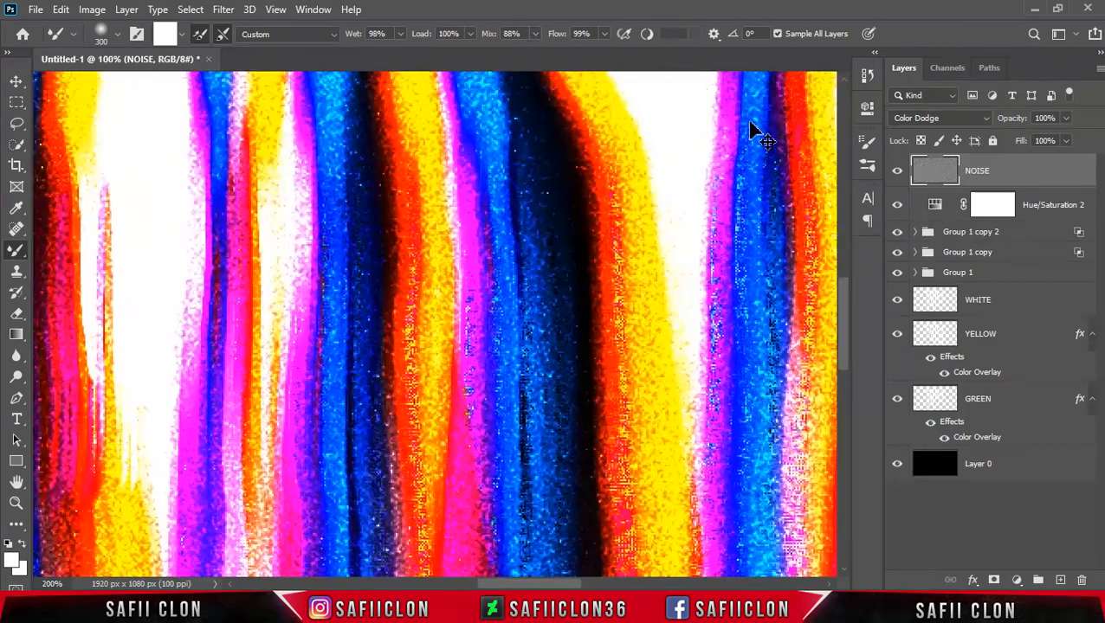
key(ctrl+minus)
key(ctrl+minus)
key(ctrl+minus)
key(ctrl+minus)
key(ctrl+plus)
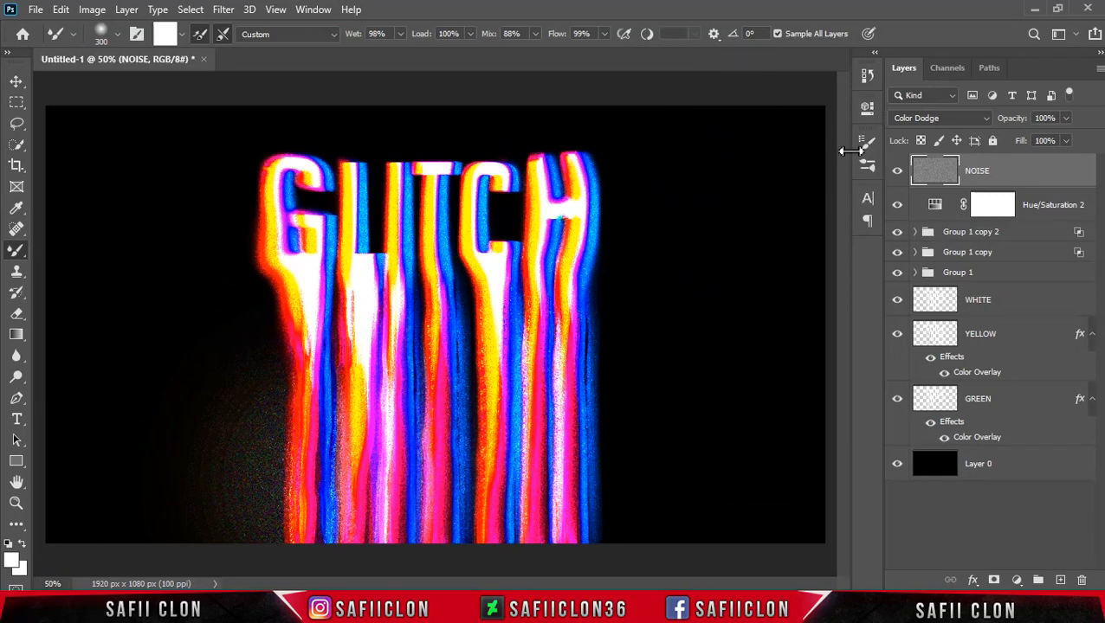
Toggle the NOISE layer's visibility to compare, then set its Fill to 58%.
click(898, 172)
click(898, 172)
click(897, 172)
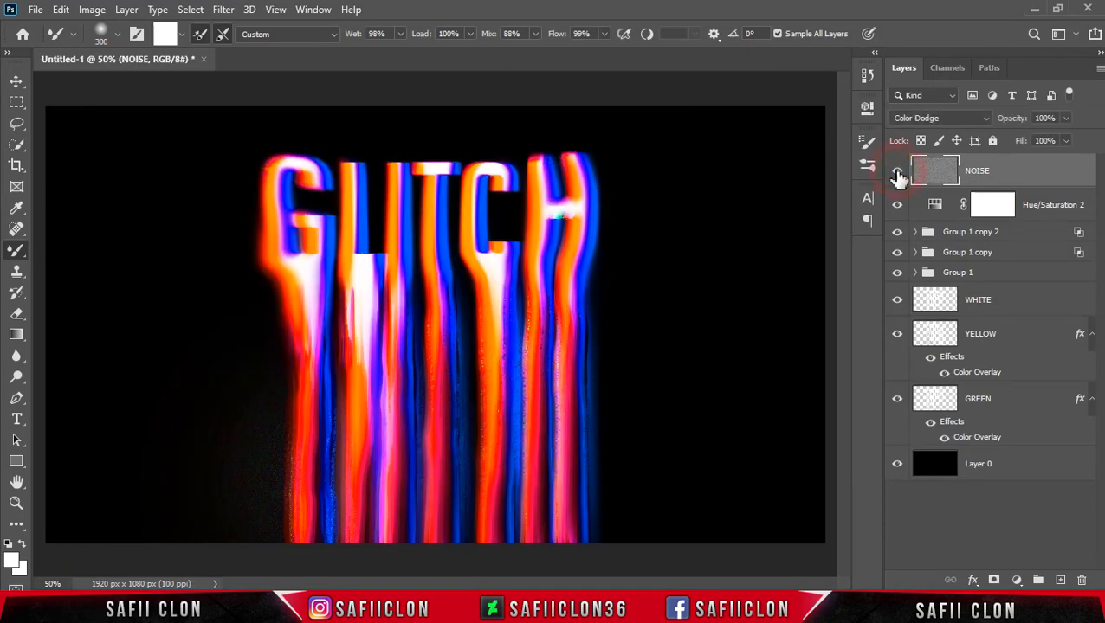
click(897, 172)
click(1067, 142)
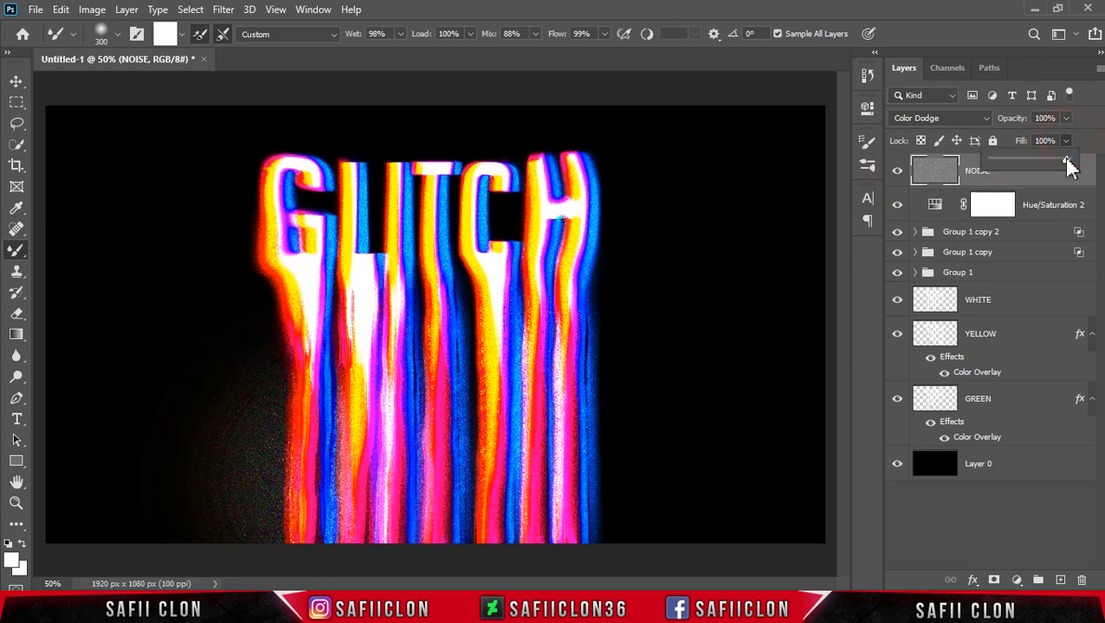
drag(1056, 166, 1049, 166)
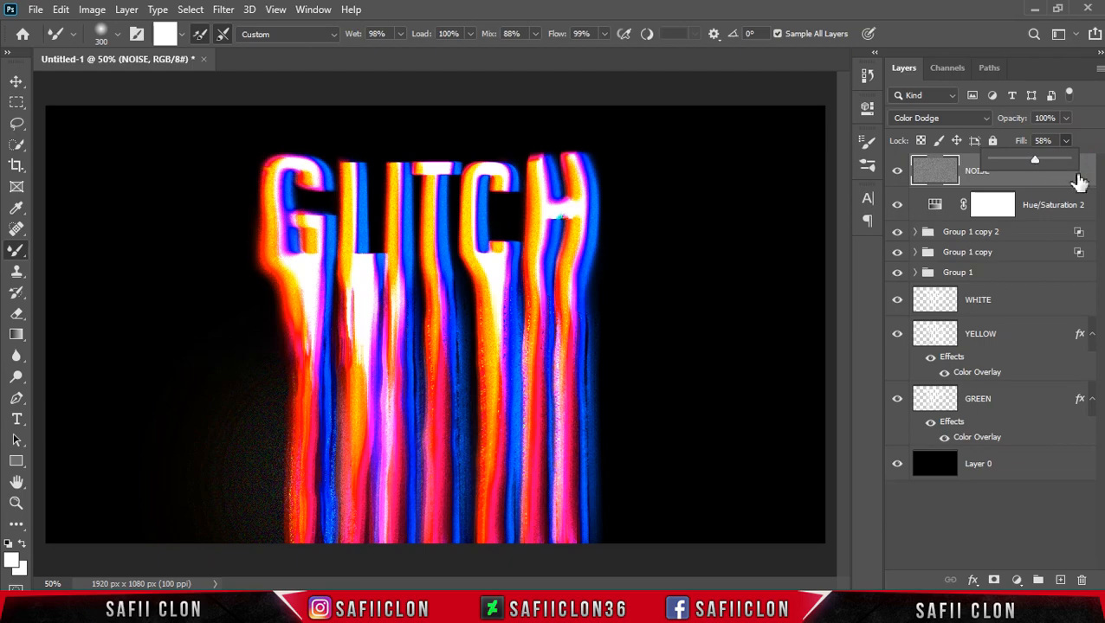
click(1068, 182)
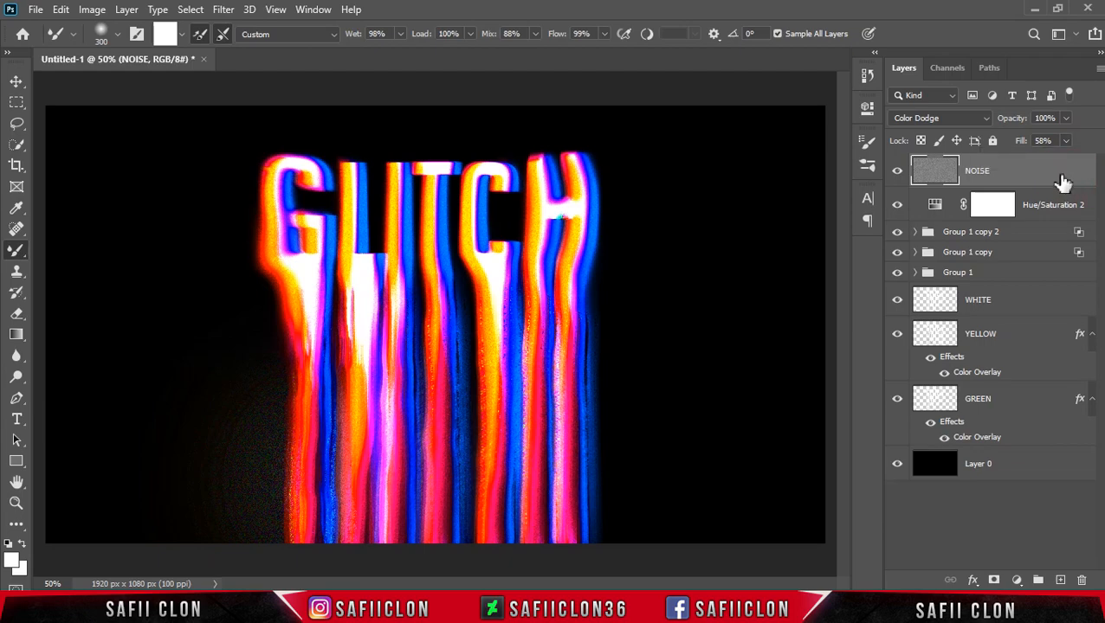
Zoom in and out to examine the finished glitch effect.
key(ctrl+plus)
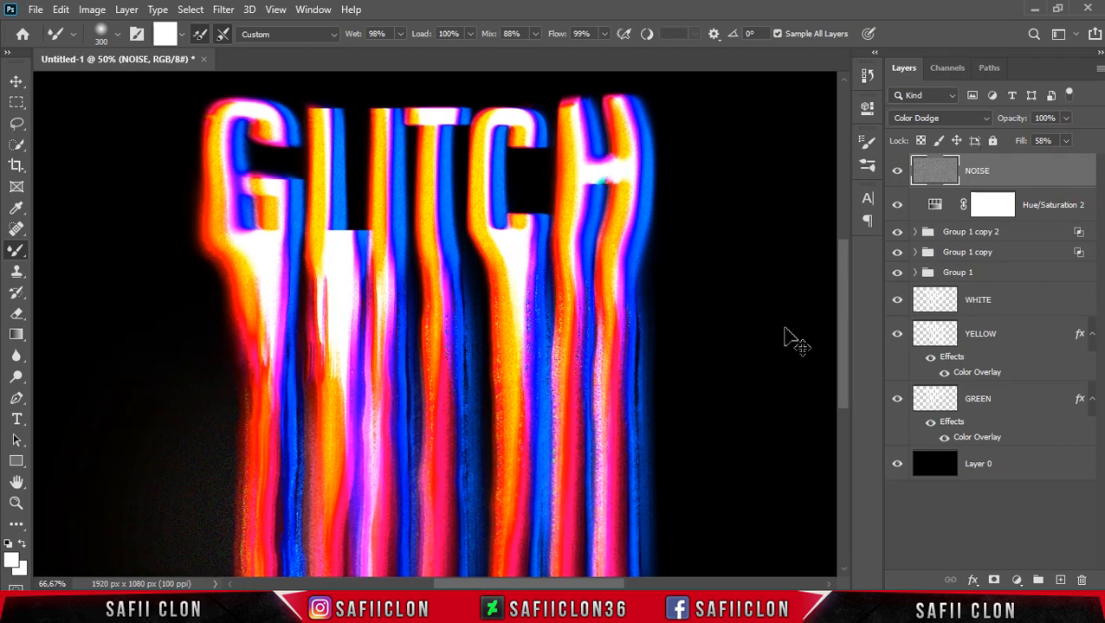
key(ctrl+plus)
key(ctrl+minus)
key(ctrl+minus)
key(ctrl+minus)
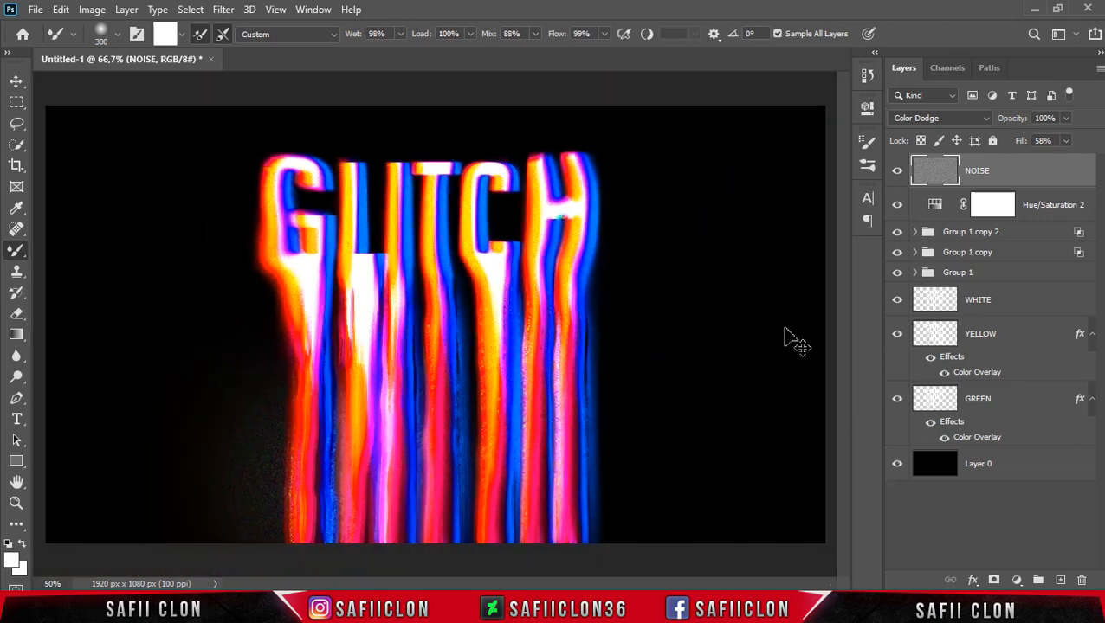
key(ctrl+plus)
key(ctrl+plus)
key(ctrl+minus)
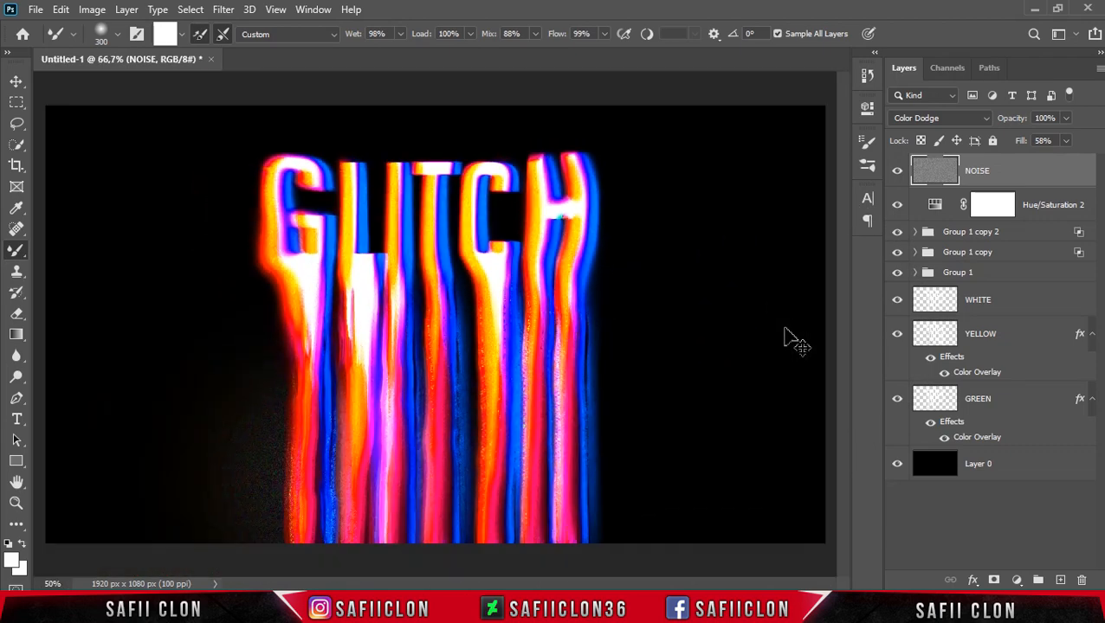